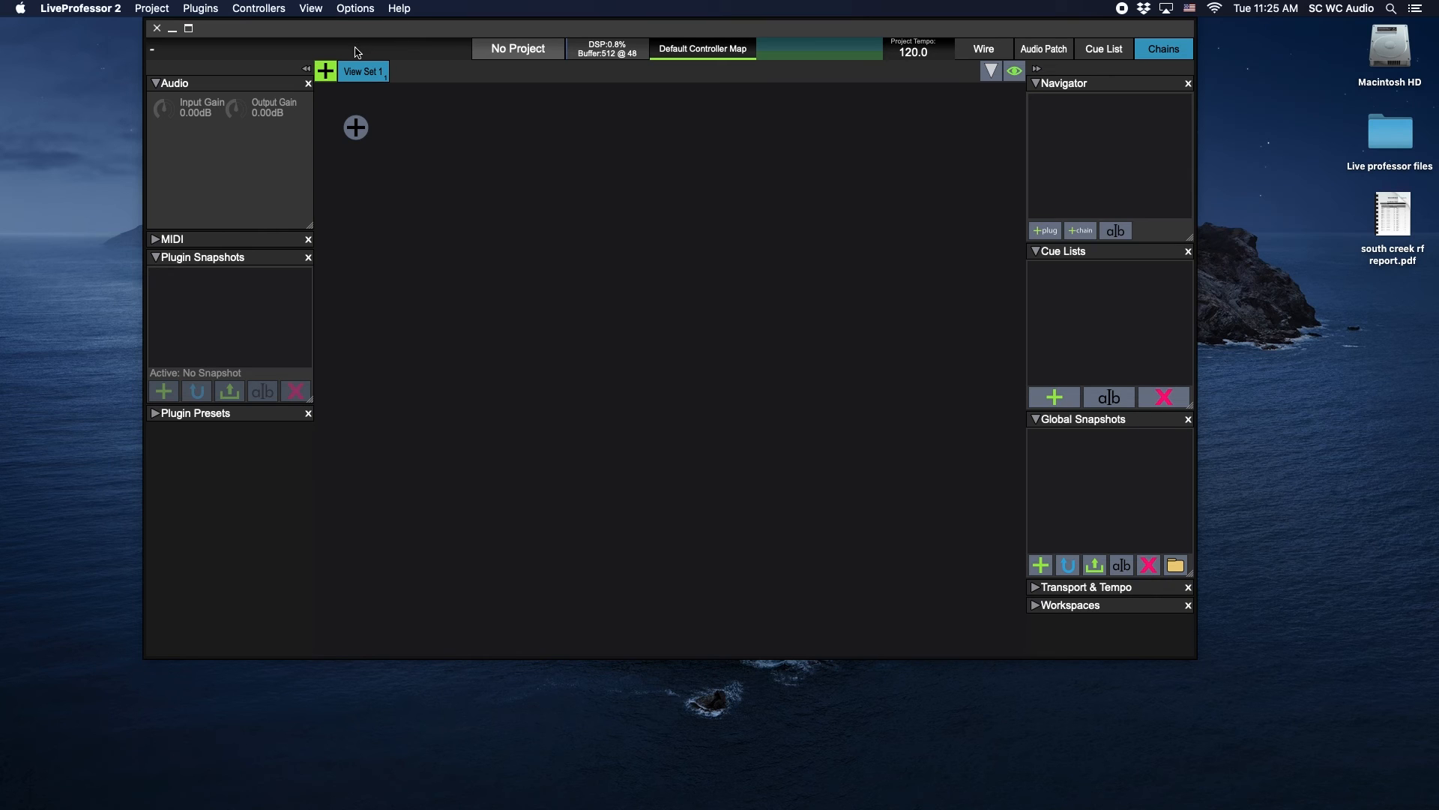
Maximize the LiveProfessor window and collapse the Cue Lists and Navigator sections
mouse_move(284, 28)
left_mouse_down()
mouse_move(355, 68)
mouse_move(289, 21)
left_mouse_up()
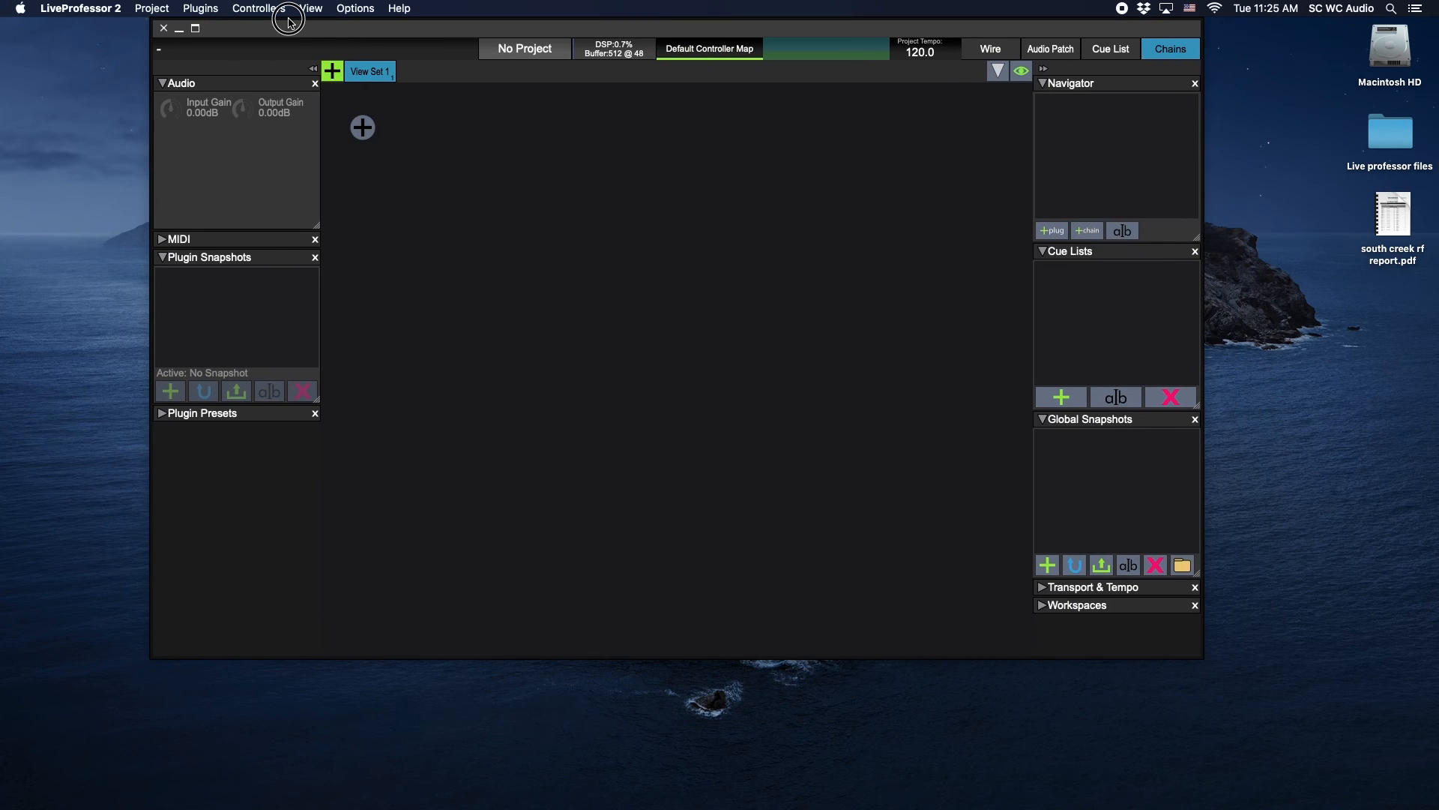
left_click(196, 30)
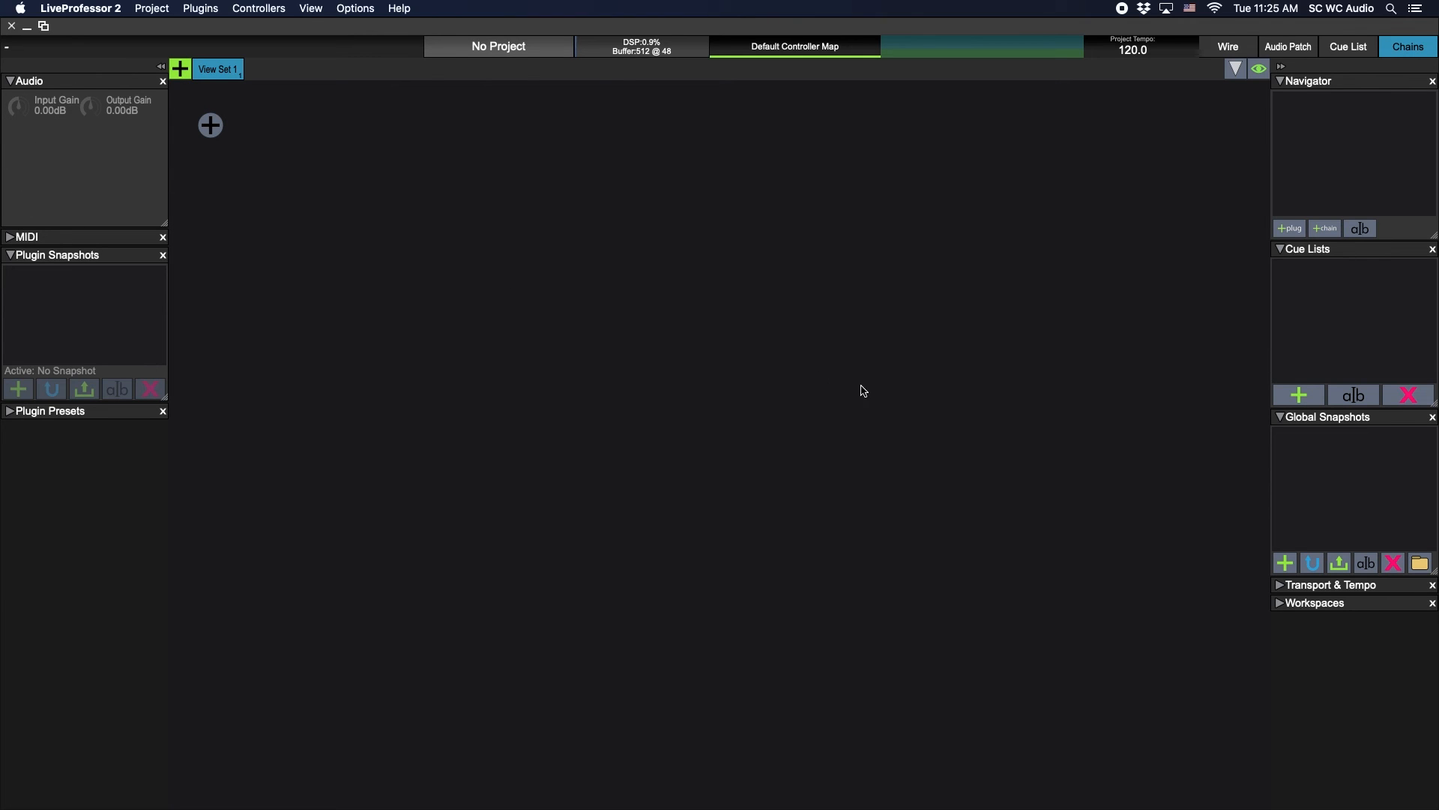
left_click(1282, 251)
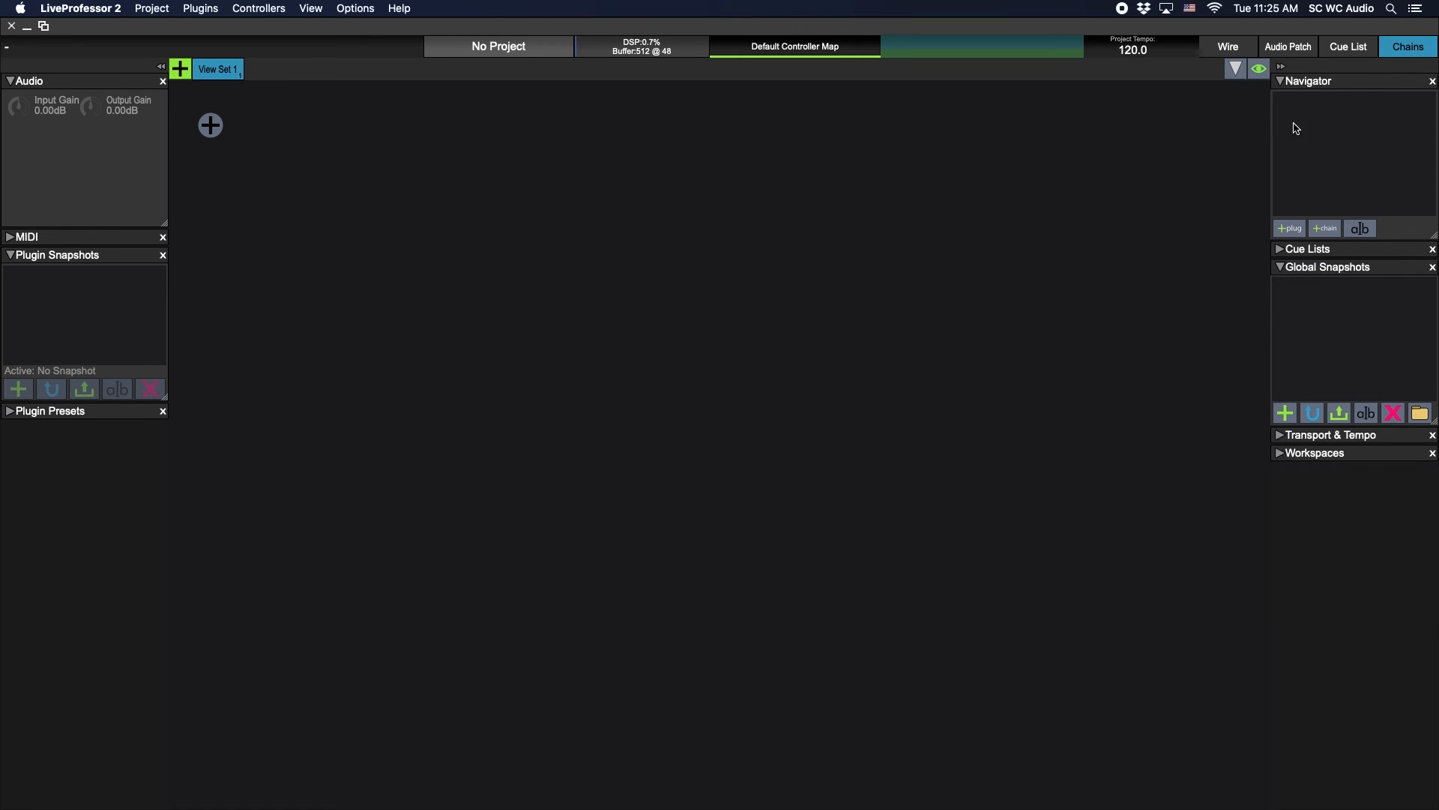
left_click(1282, 82)
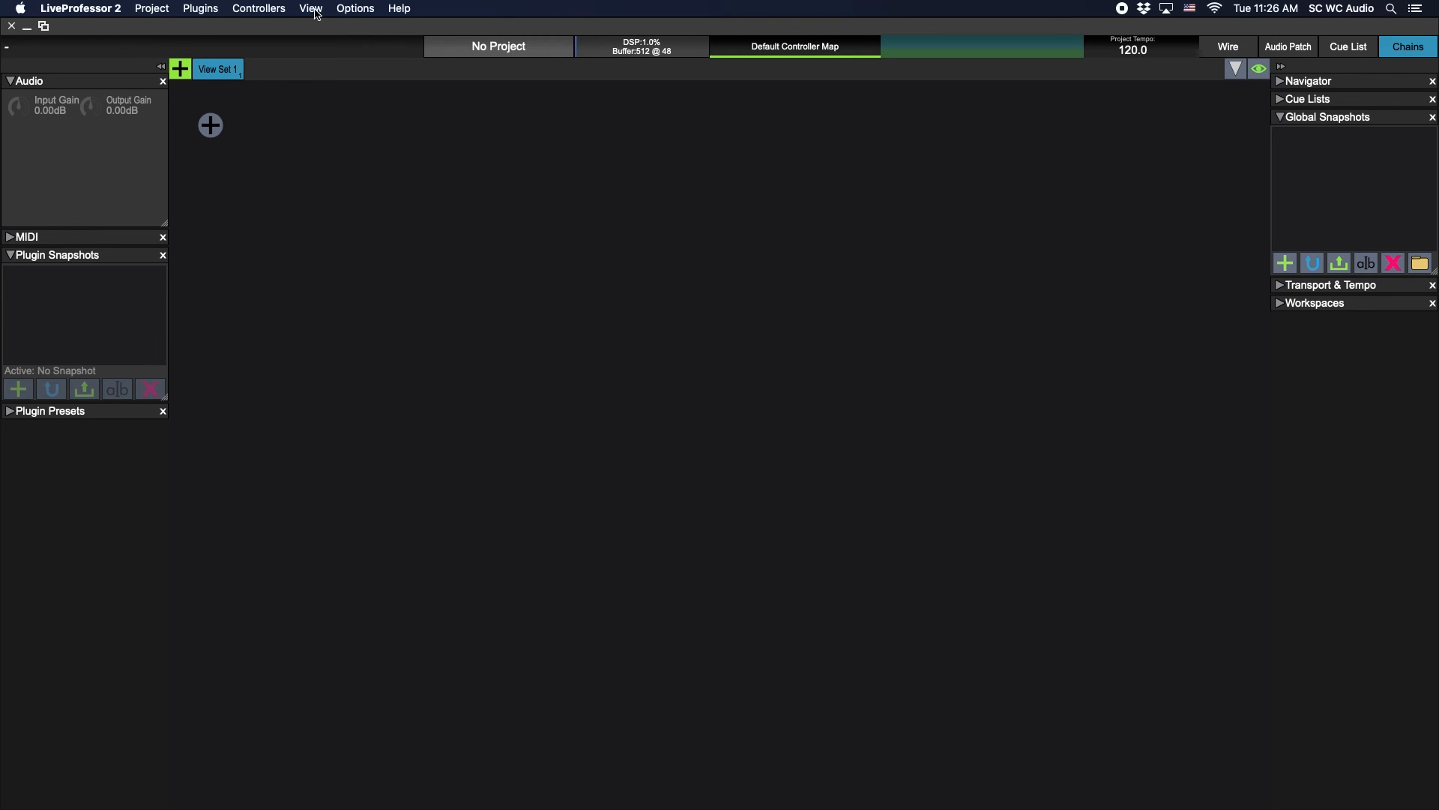
Open the Audio & Midi Options and choose Soundcraft MADI-USB COMBO as the output device
left_click(352, 9)
left_click(364, 6)
left_click(363, 12)
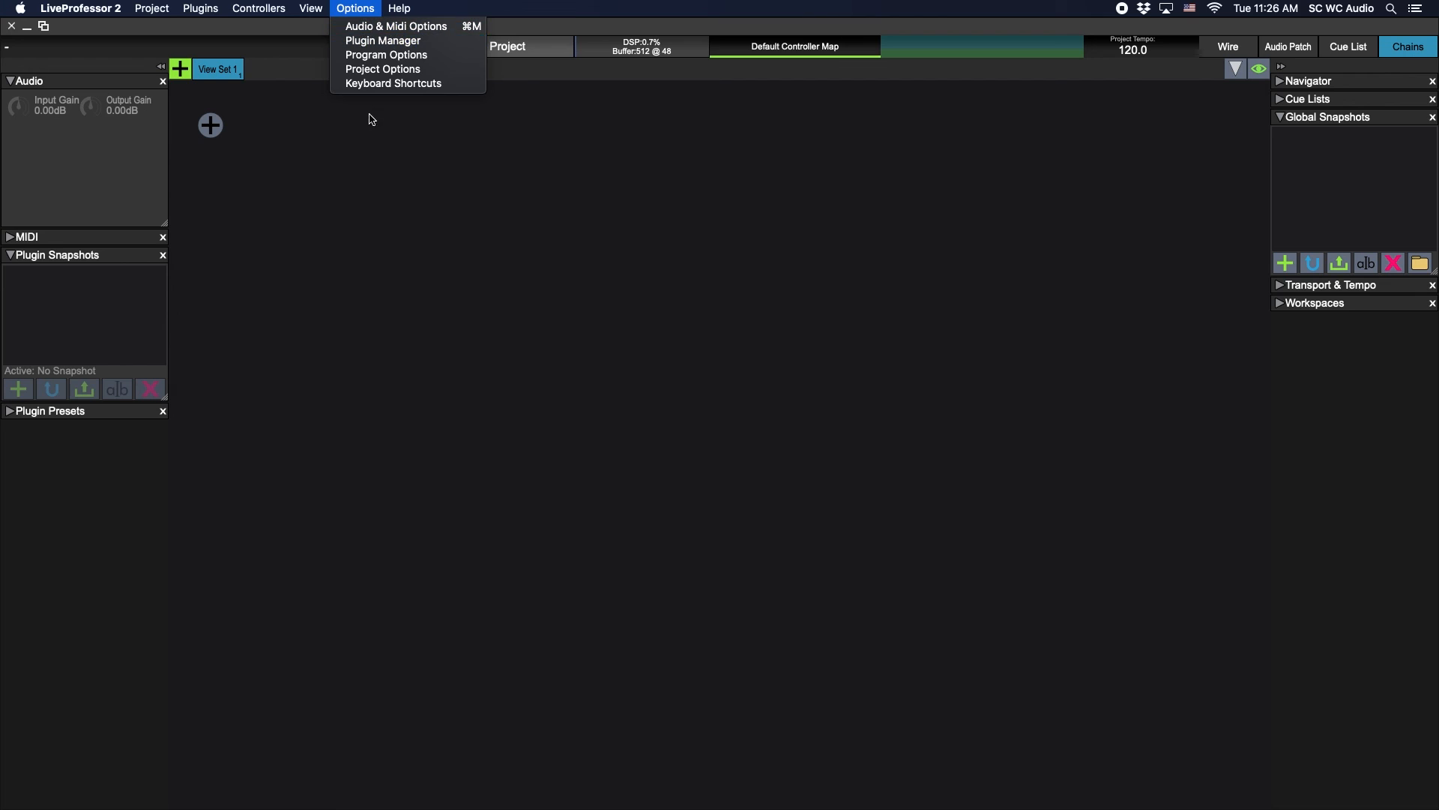
left_click(363, 9)
left_click(362, 9)
left_click(374, 34)
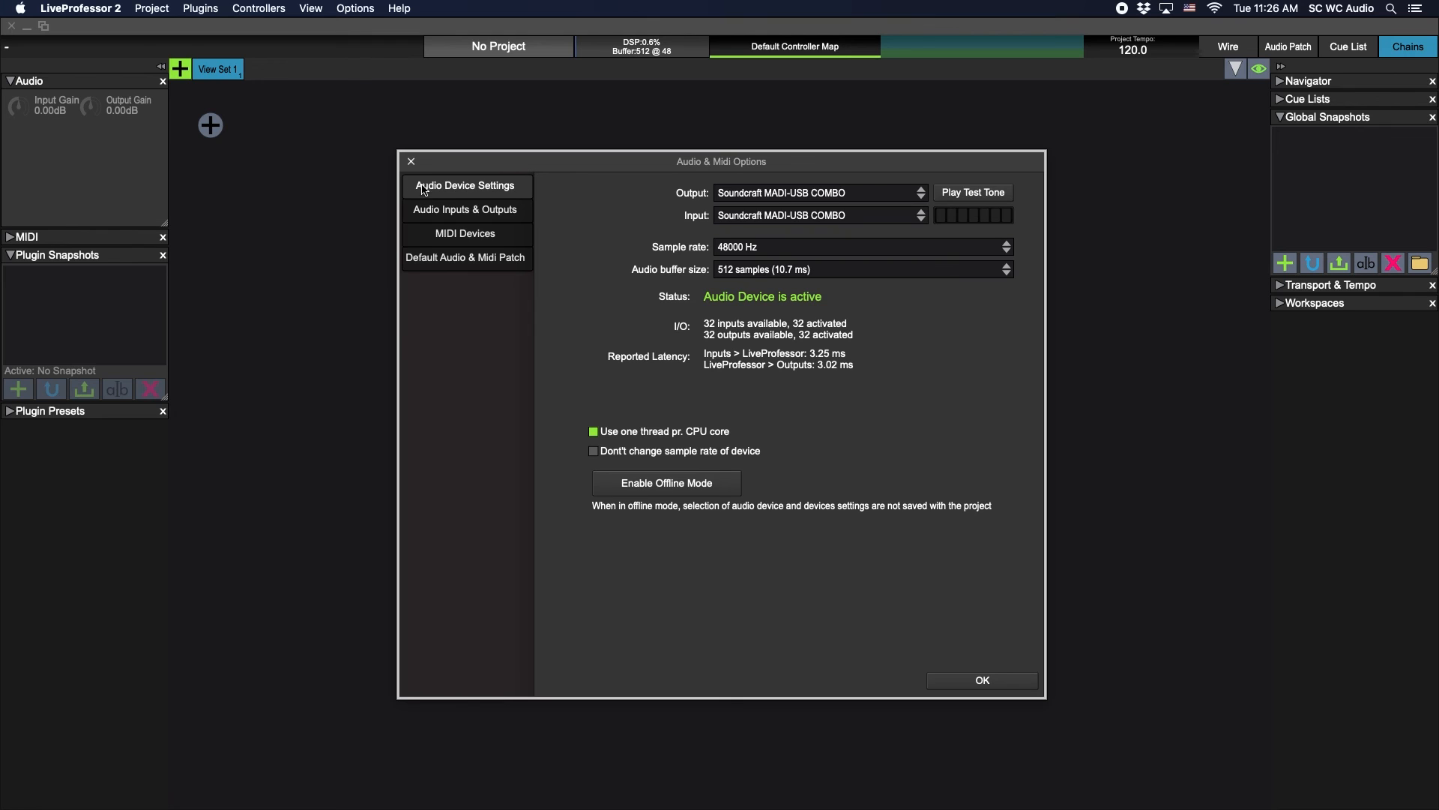
left_click_drag(644, 159, 622, 114)
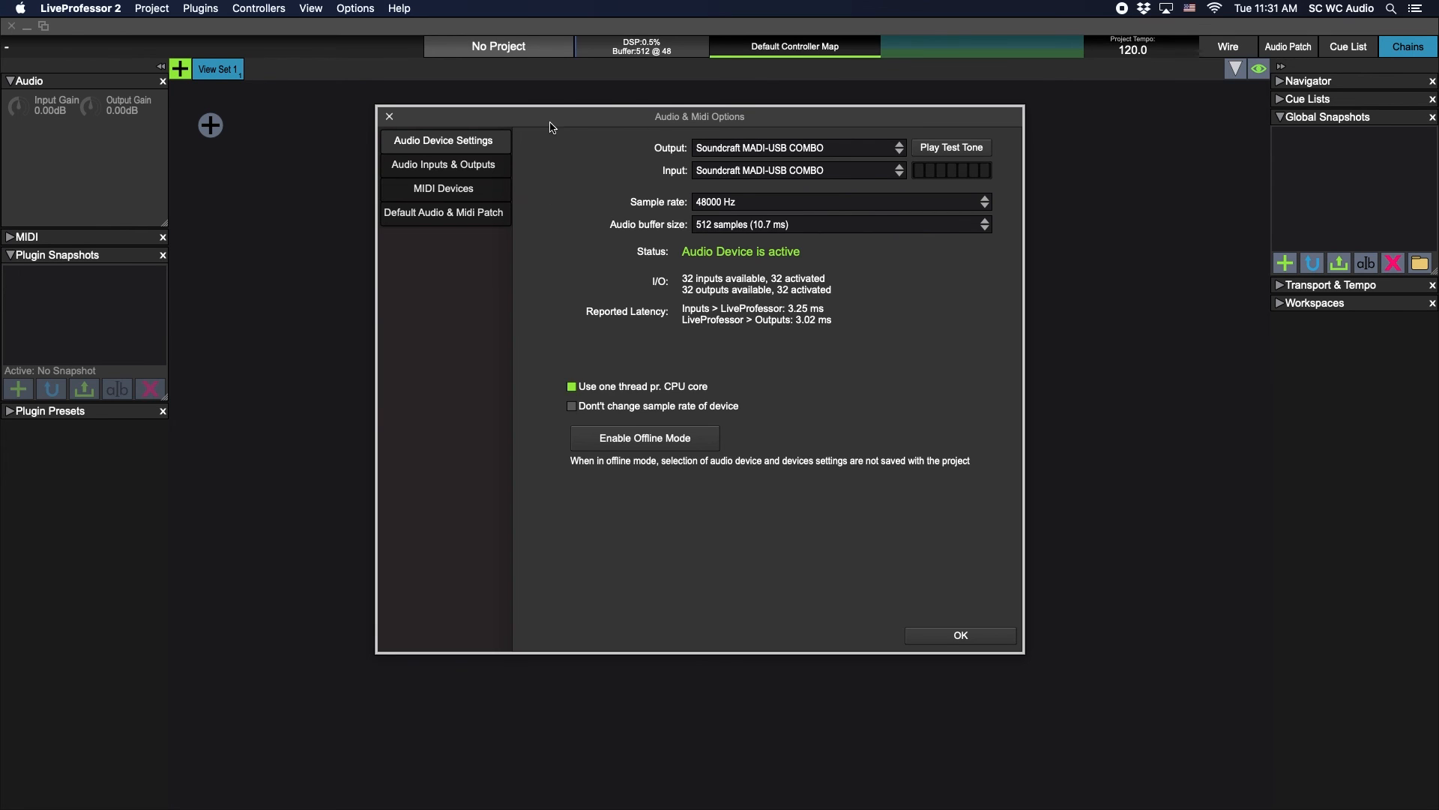
left_click_drag(558, 121, 552, 106)
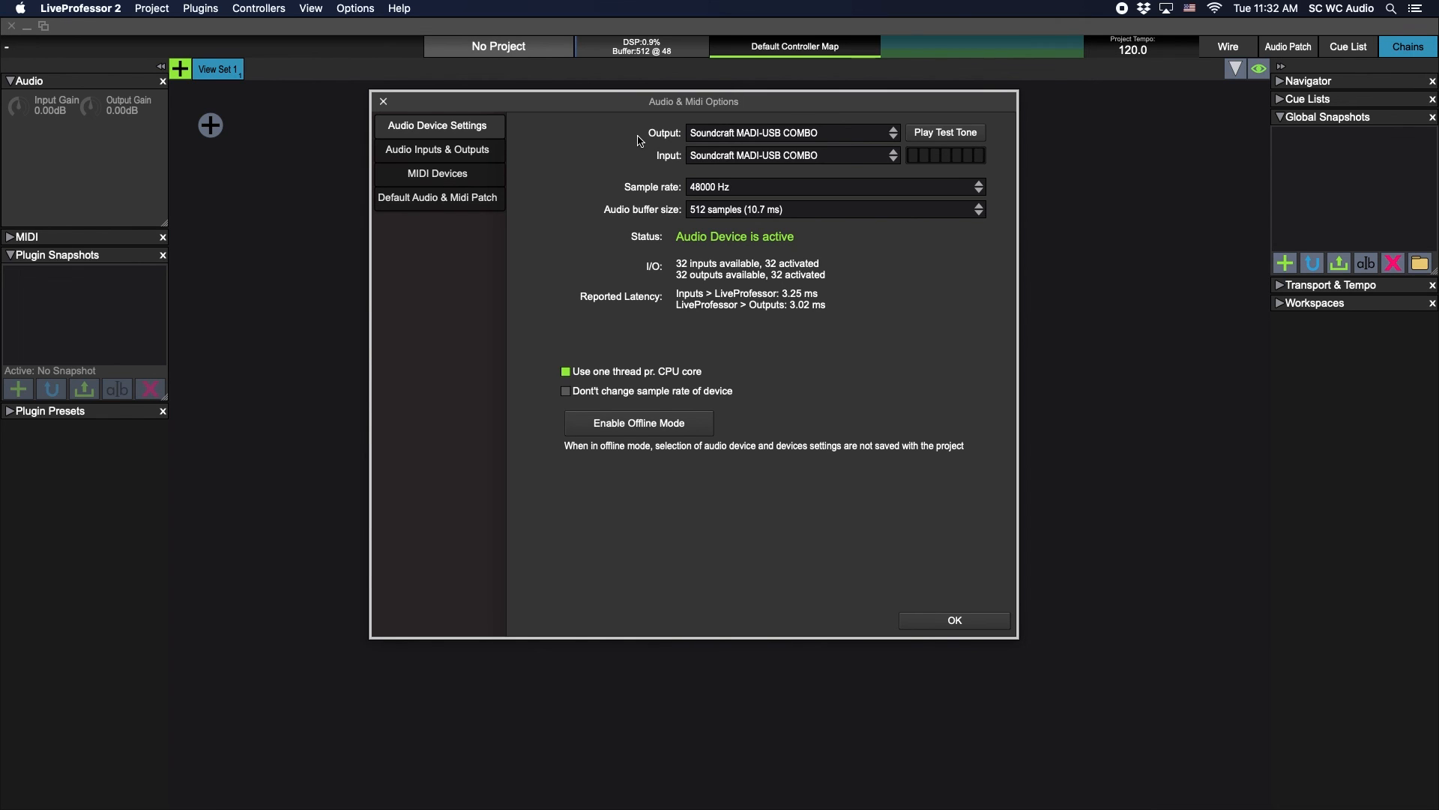
left_click(835, 135)
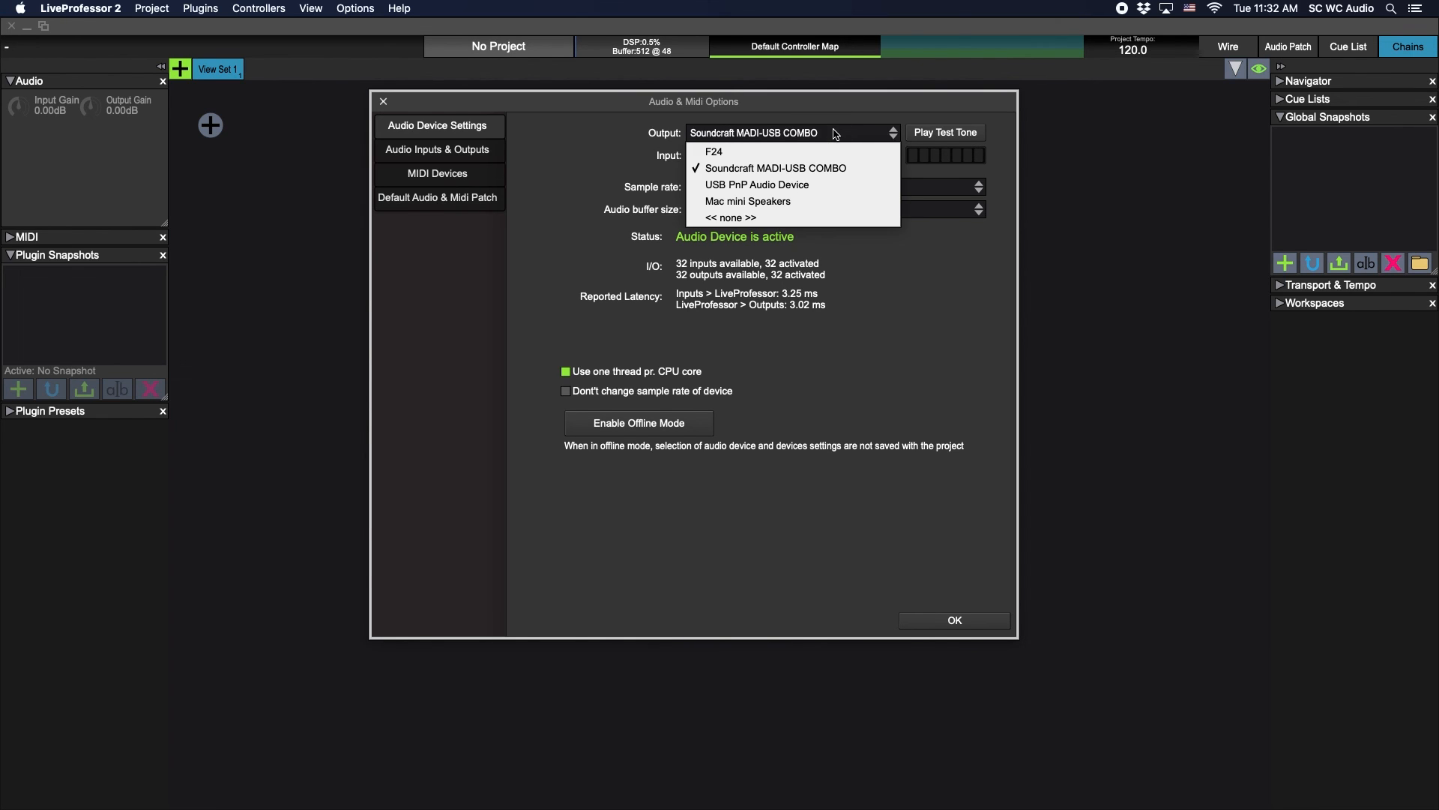
left_click(712, 169)
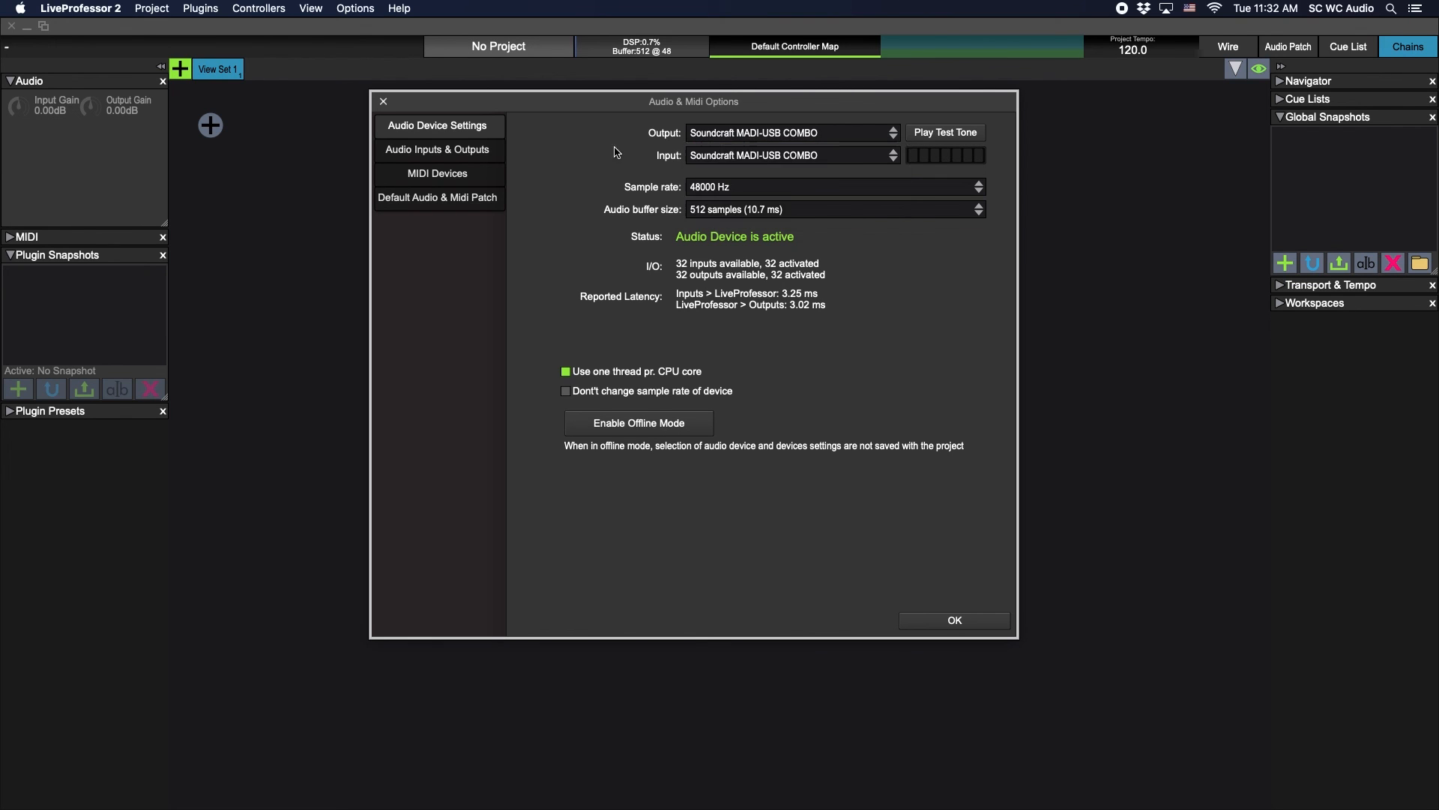
Review the available input devices, sample rates and audio buffer sizes without changing the device settings
left_click(750, 156)
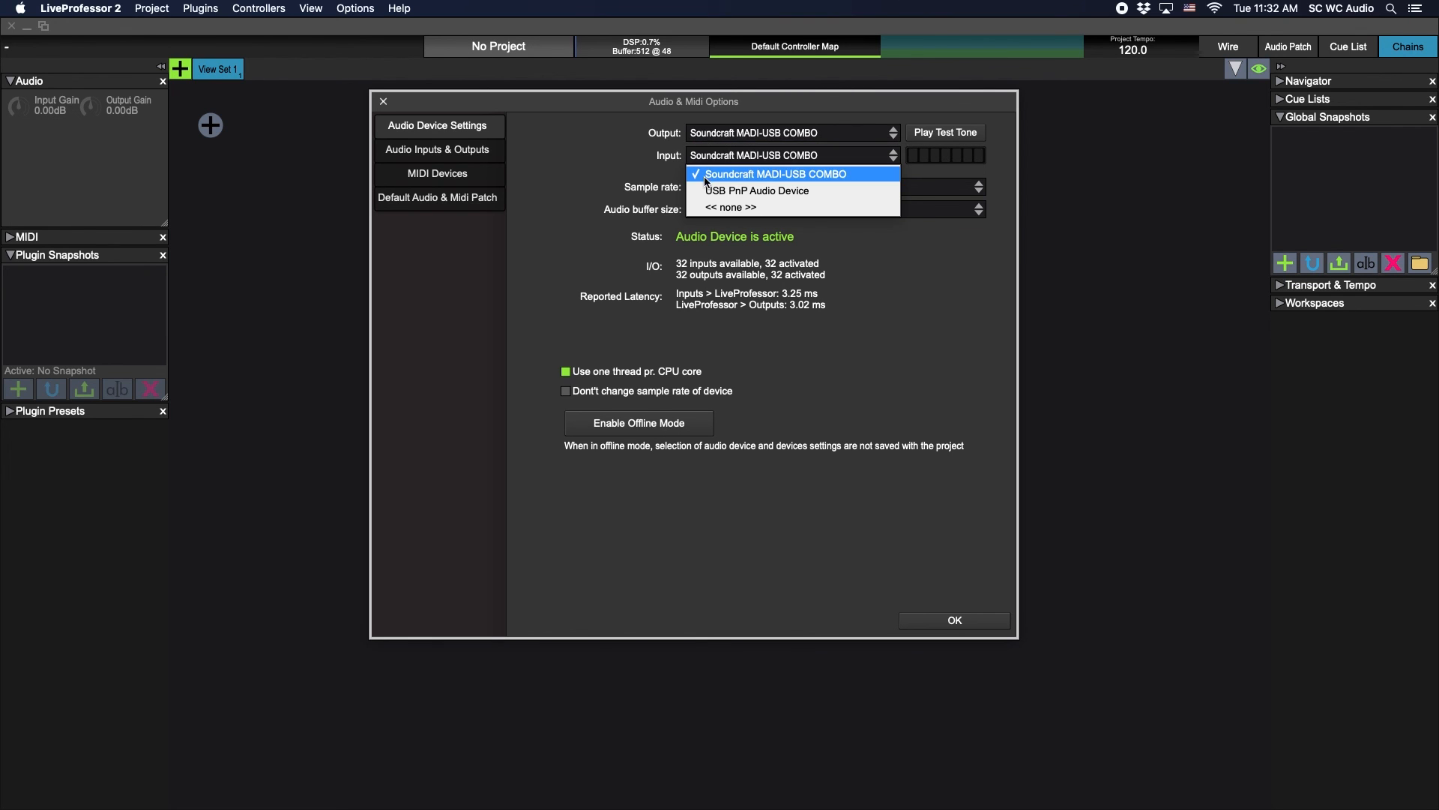
left_click(572, 156)
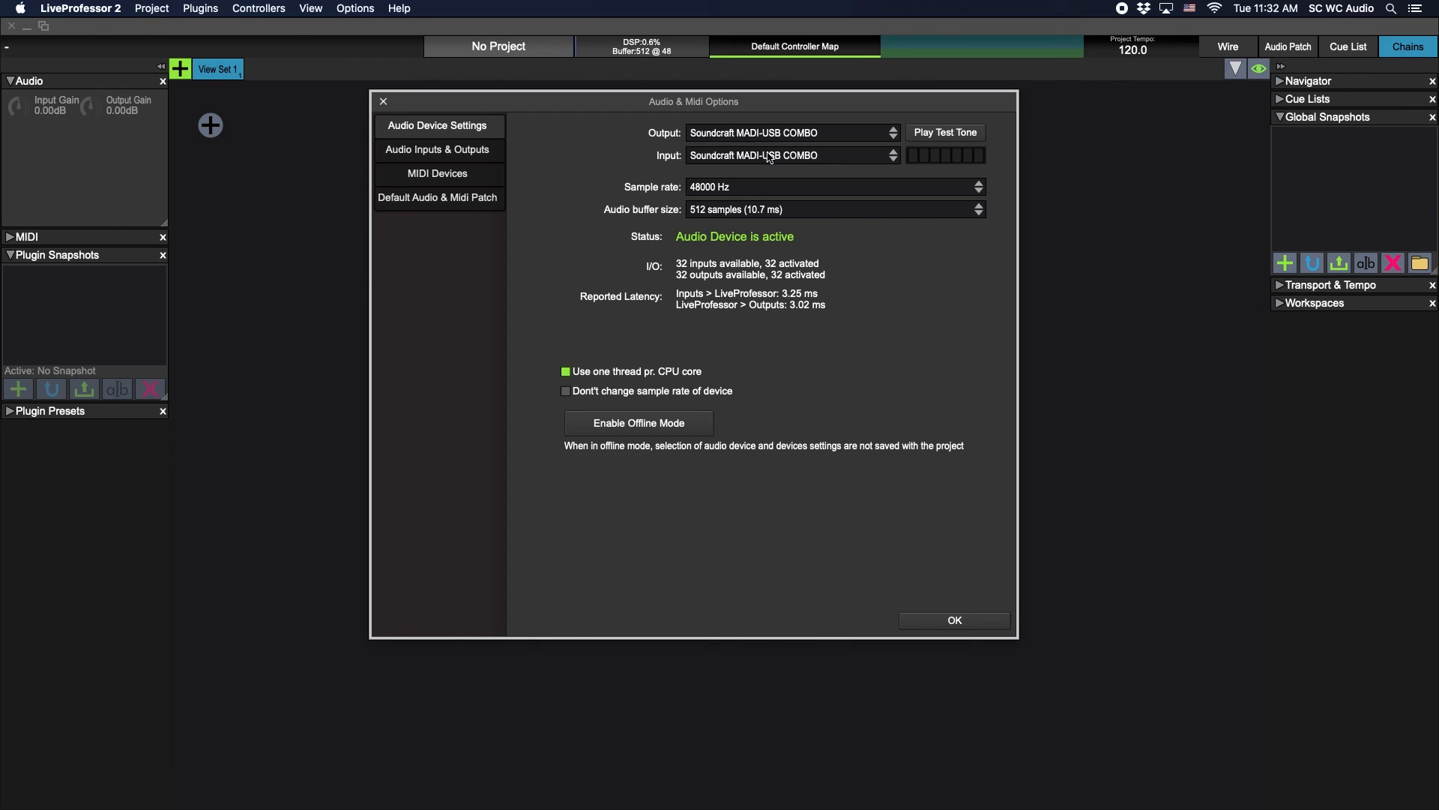
left_click(727, 187)
left_click(608, 165)
left_click(766, 189)
left_click(608, 196)
left_click(732, 190)
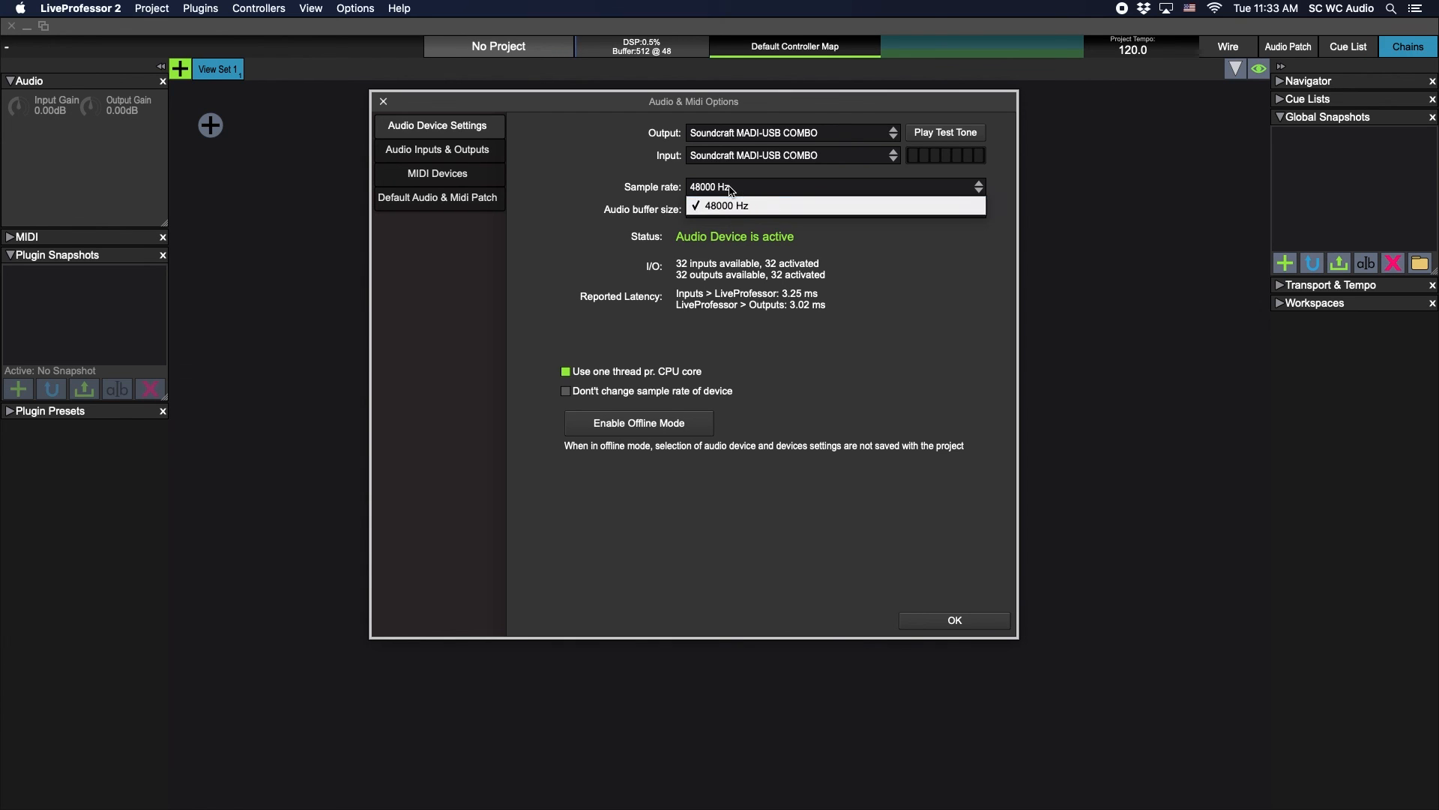
left_click(583, 169)
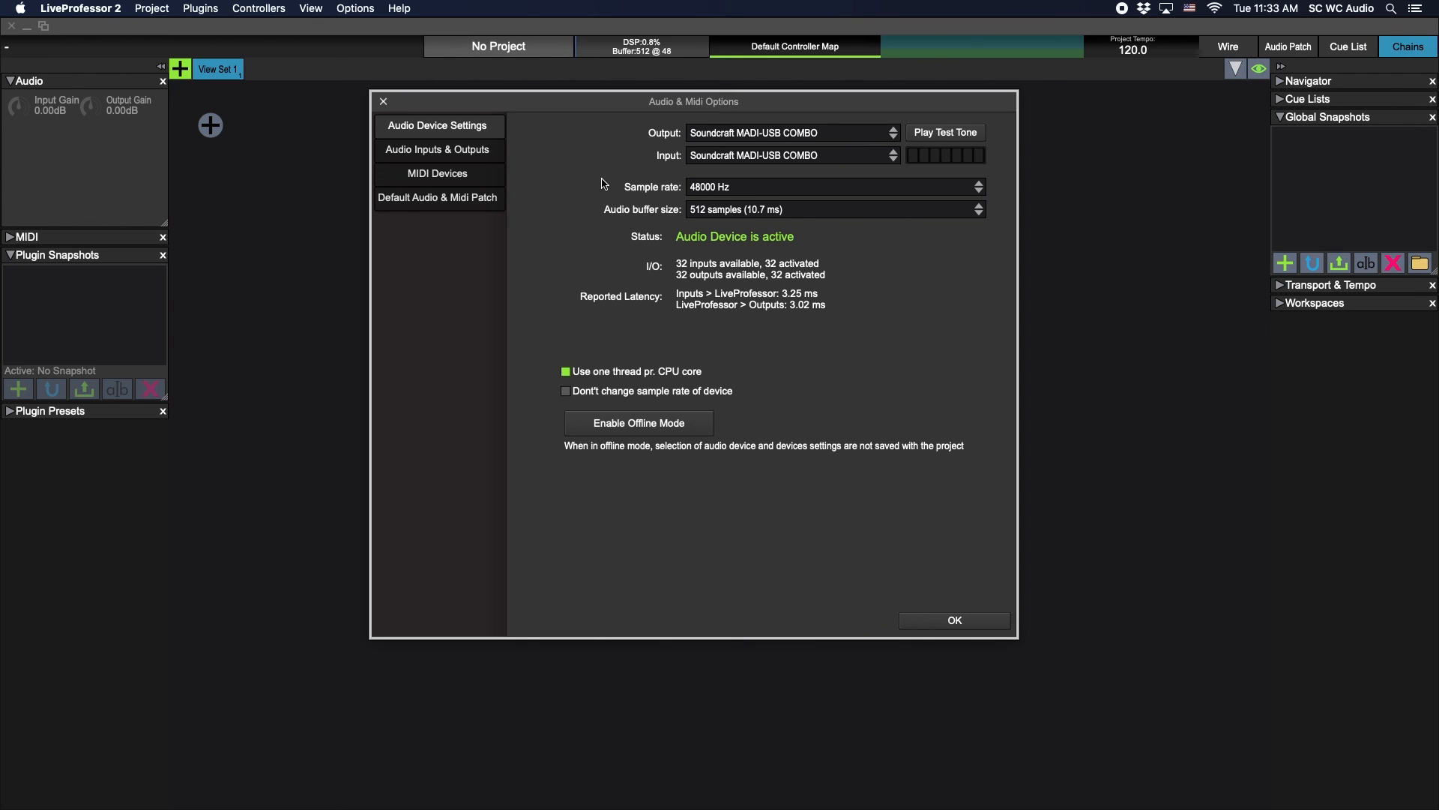
left_click(750, 192)
left_click(515, 214)
left_click(823, 211)
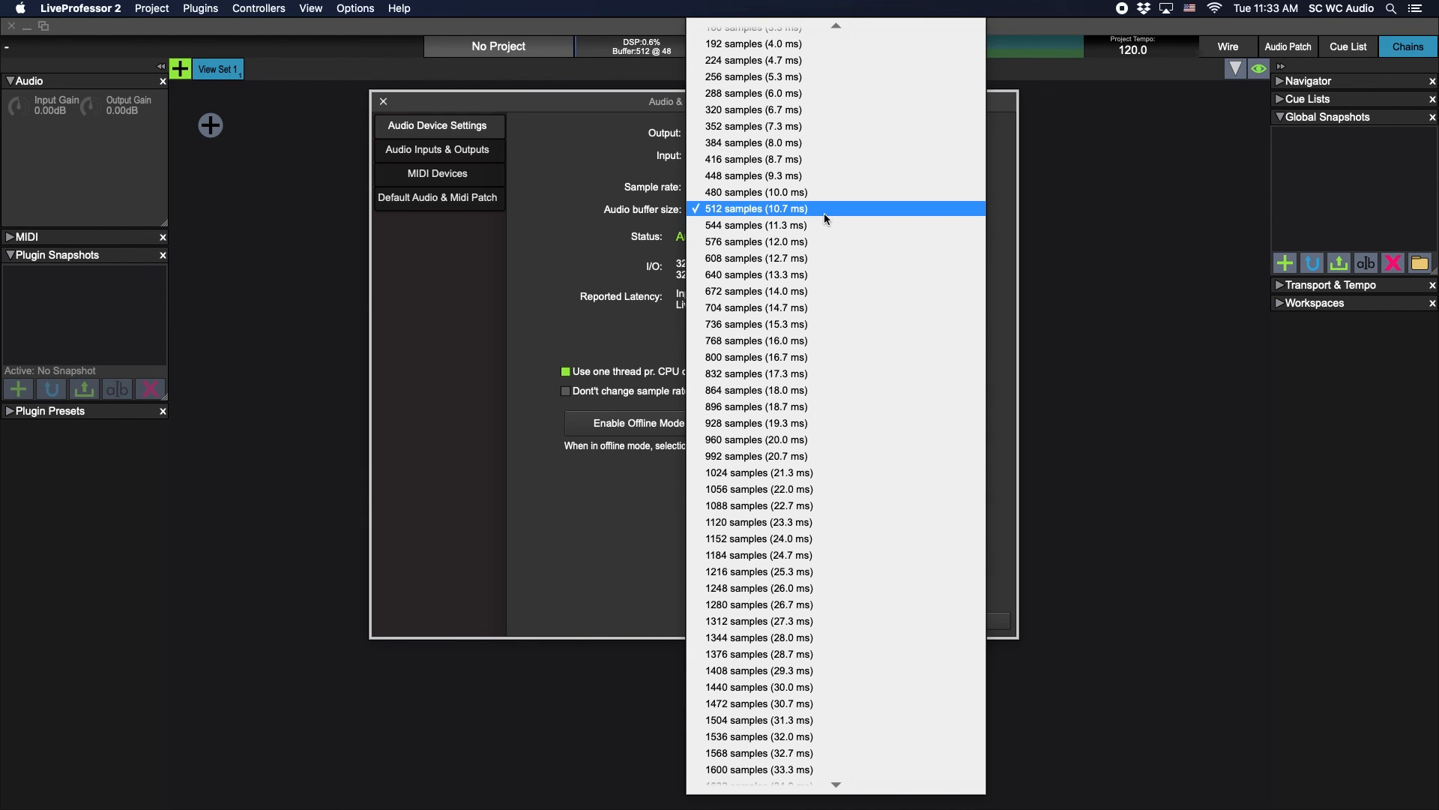
left_click(570, 221)
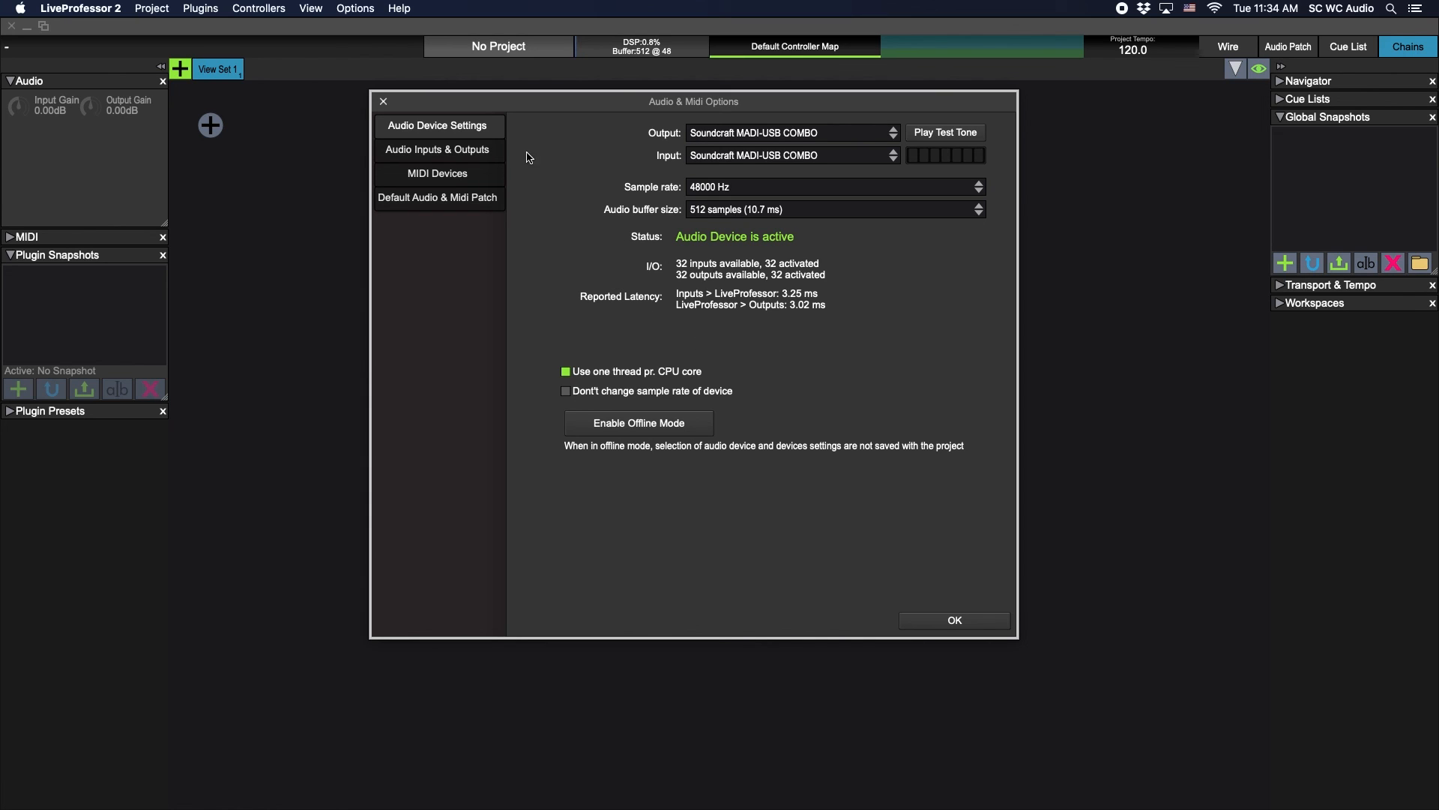
Review the audio inputs and outputs, MIDI devices and default audio and MIDI patch, and close the options
left_click(418, 157)
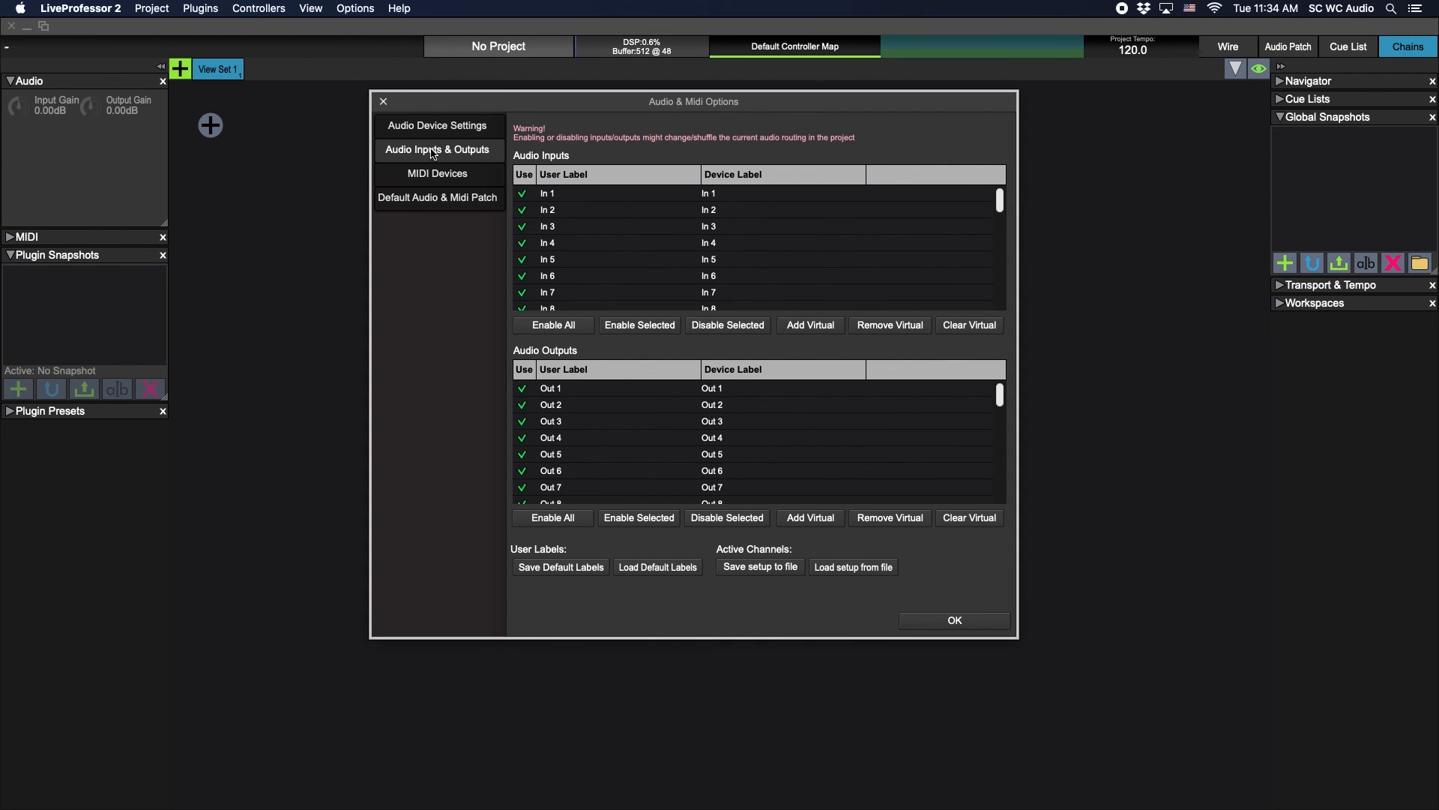
mouse_move(1000, 206)
left_mouse_down()
mouse_move(1005, 300)
mouse_move(998, 196)
left_mouse_up()
mouse_move(1000, 202)
left_mouse_down()
mouse_move(1000, 305)
mouse_move(1009, 209)
left_mouse_up()
left_click(425, 180)
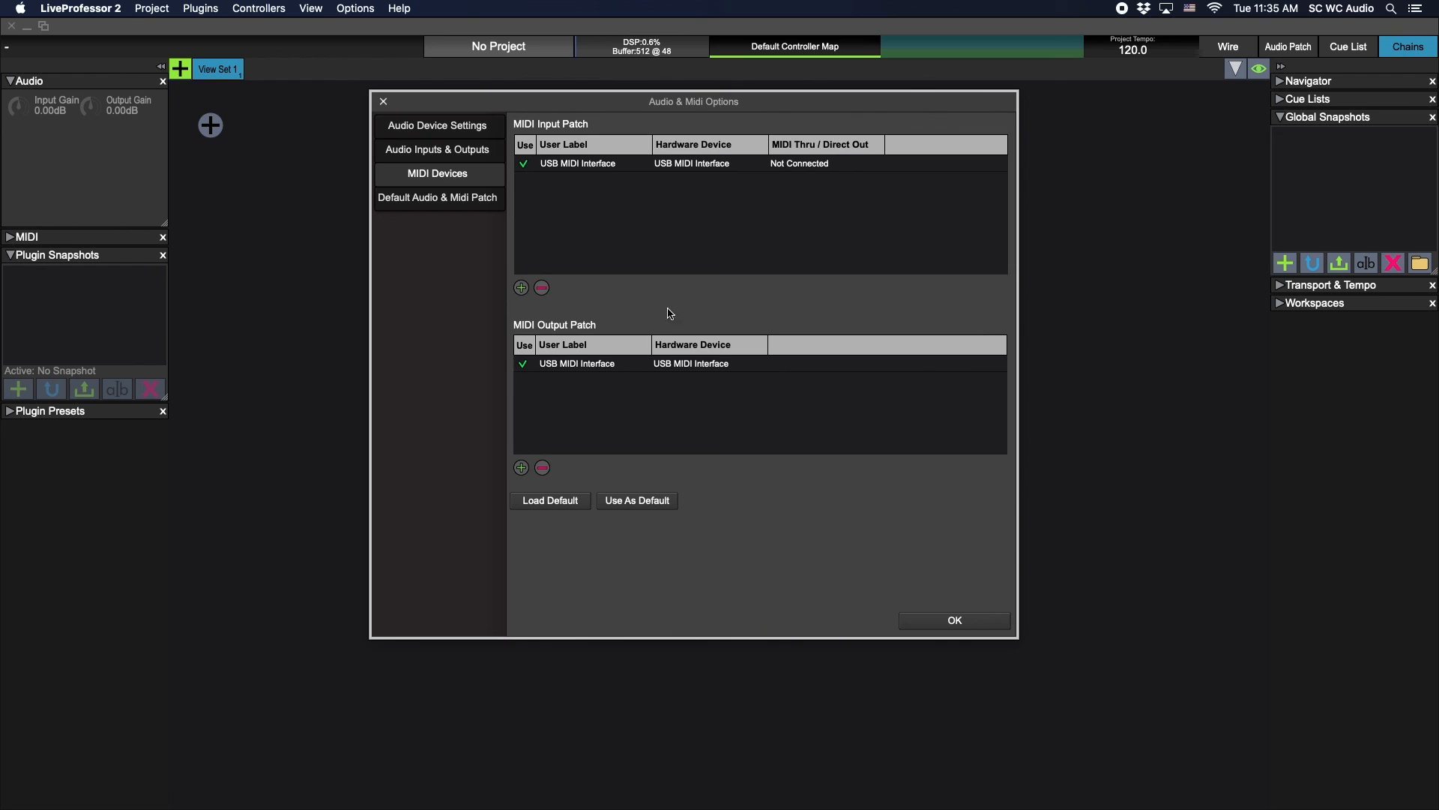
left_click(562, 167)
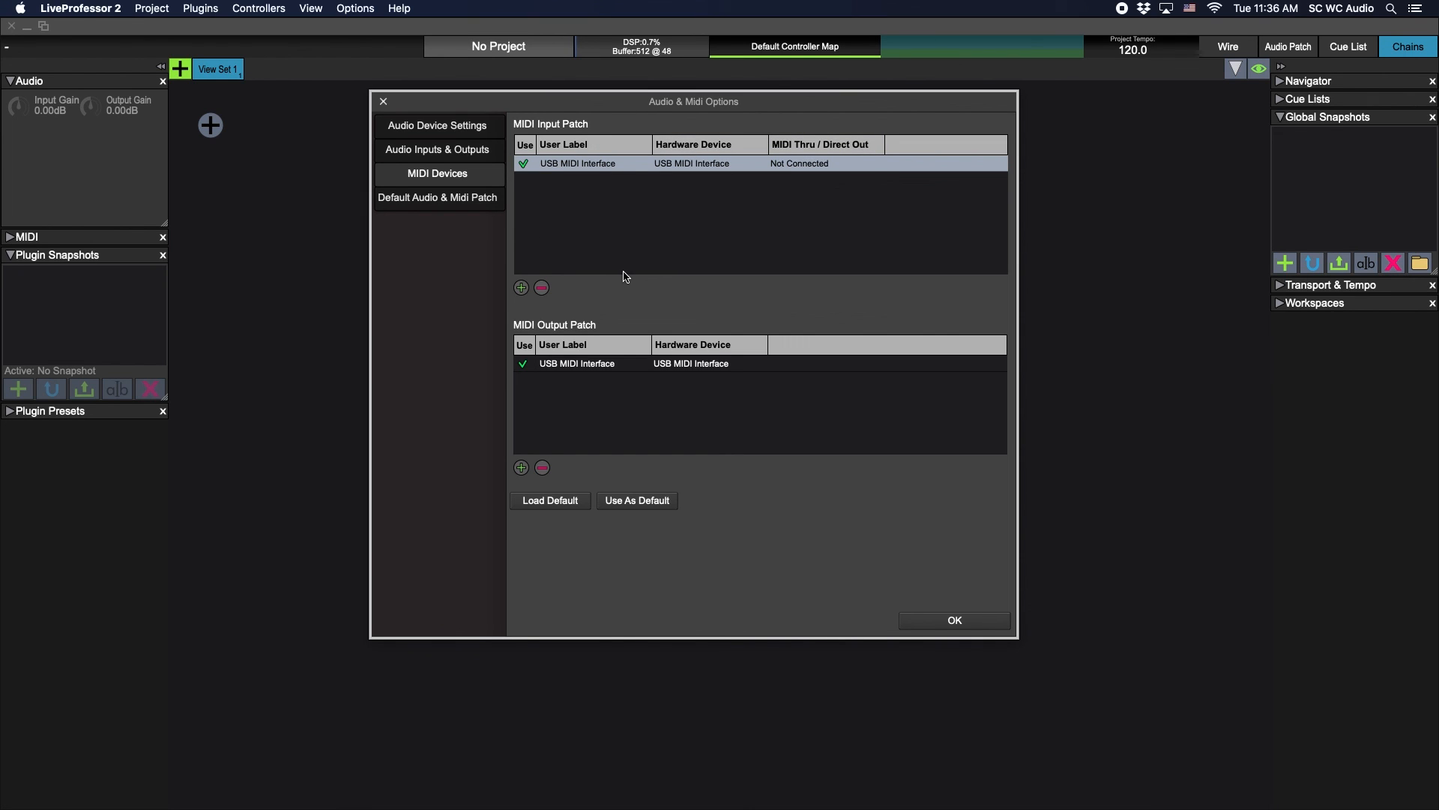
left_click(437, 204)
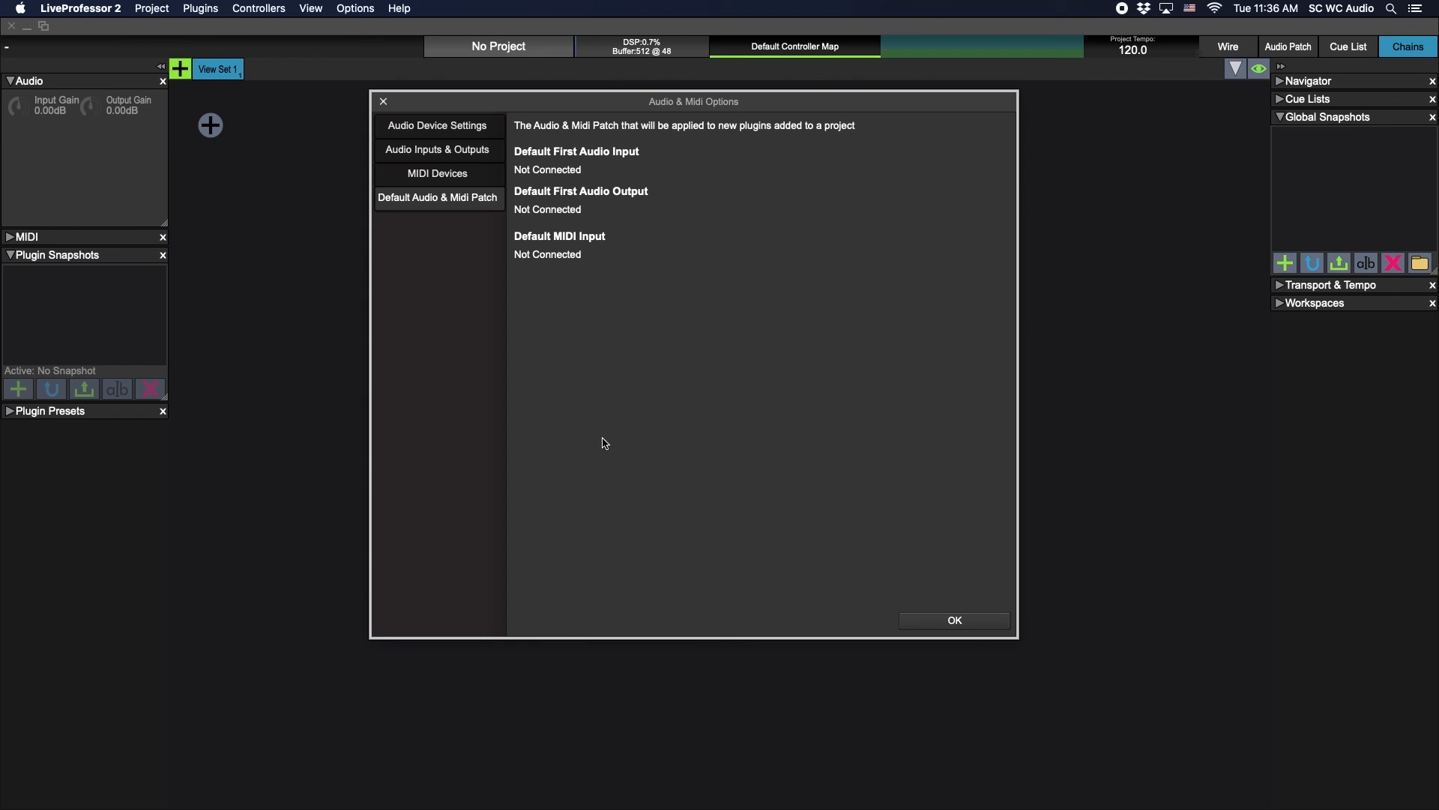
left_click(967, 620)
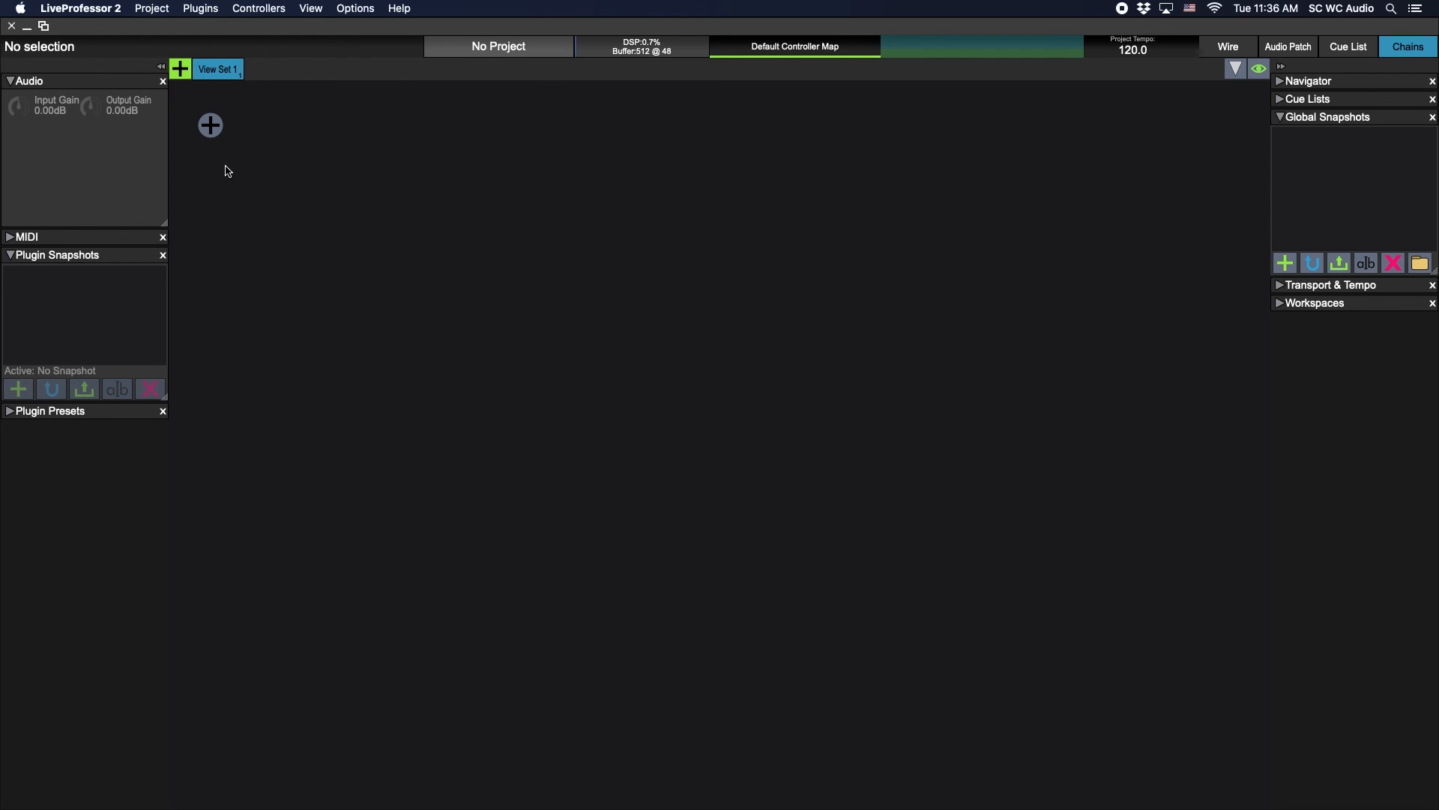
Start a new chain with the name LD VX and check the input formats available for its main bus
left_click(213, 126)
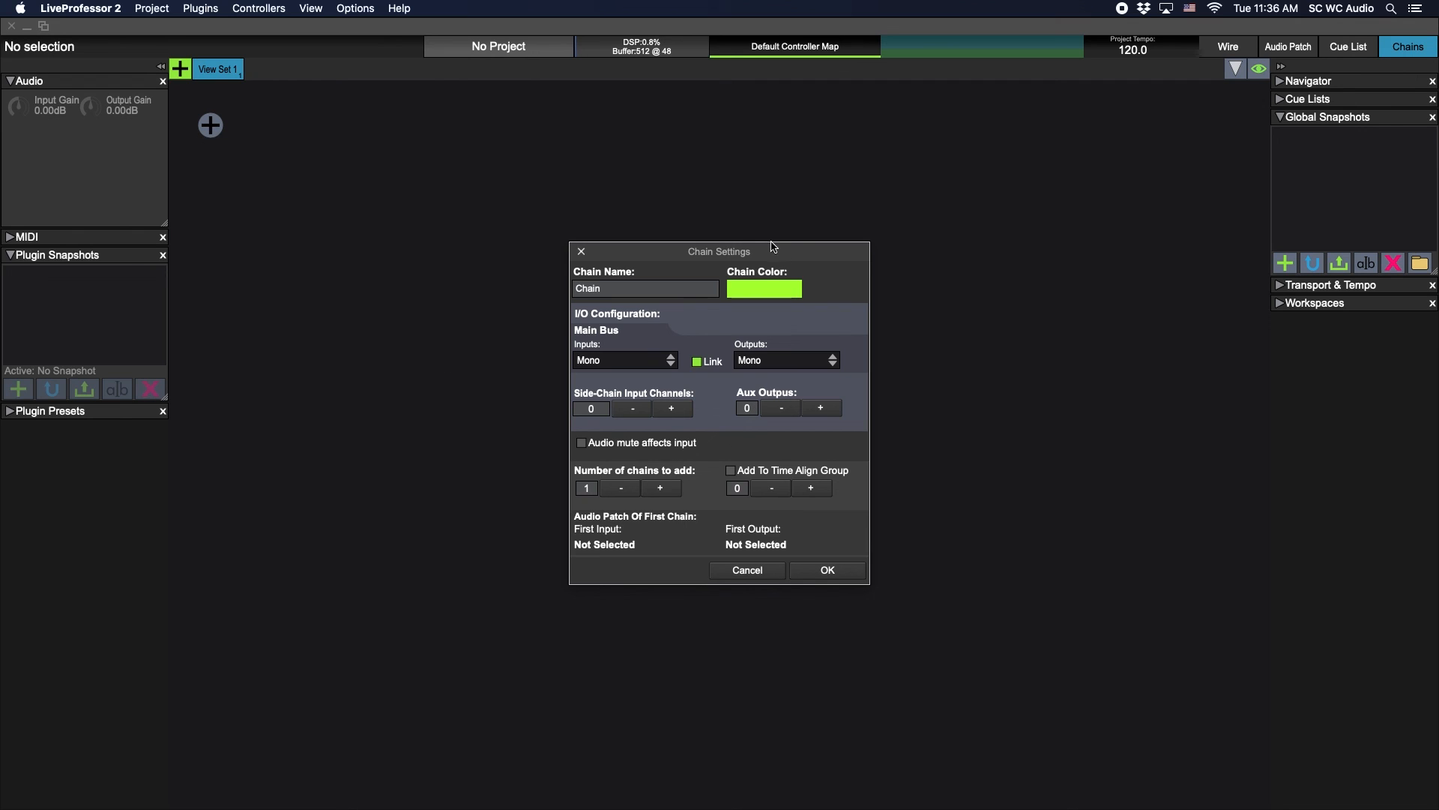
left_click_drag(772, 238, 743, 166)
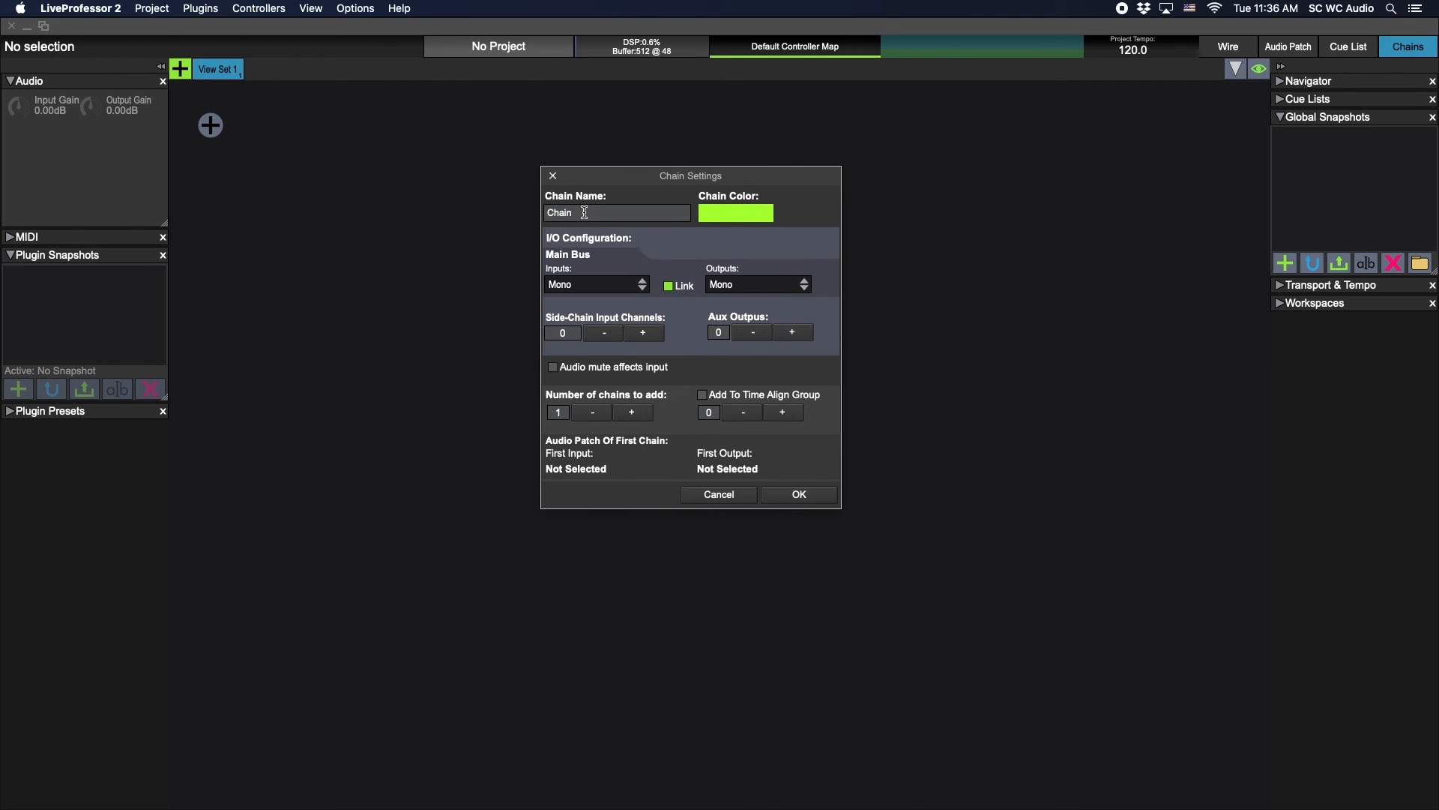
left_click_drag(586, 215, 478, 202)
type("LD VX")
left_click(592, 284)
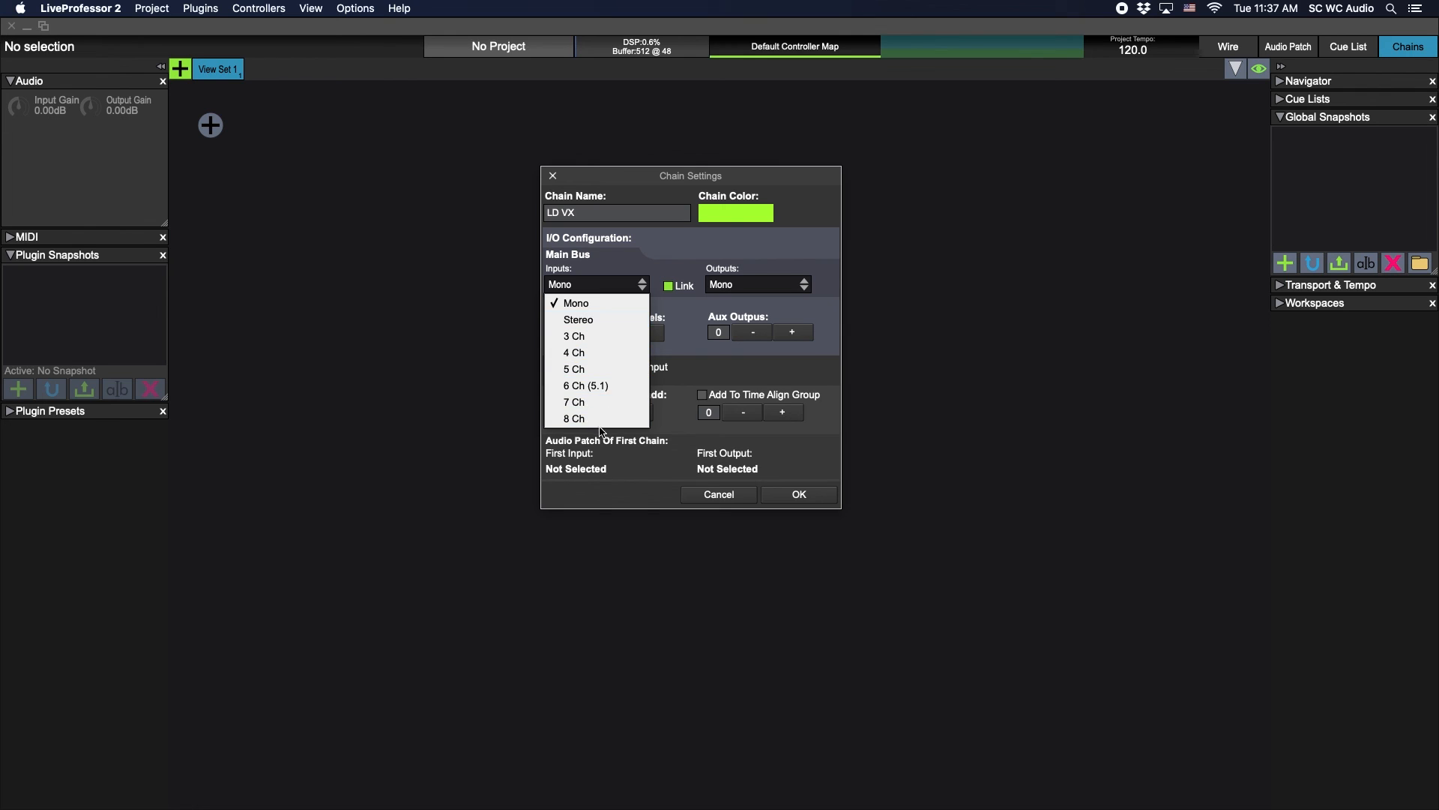
left_click(688, 253)
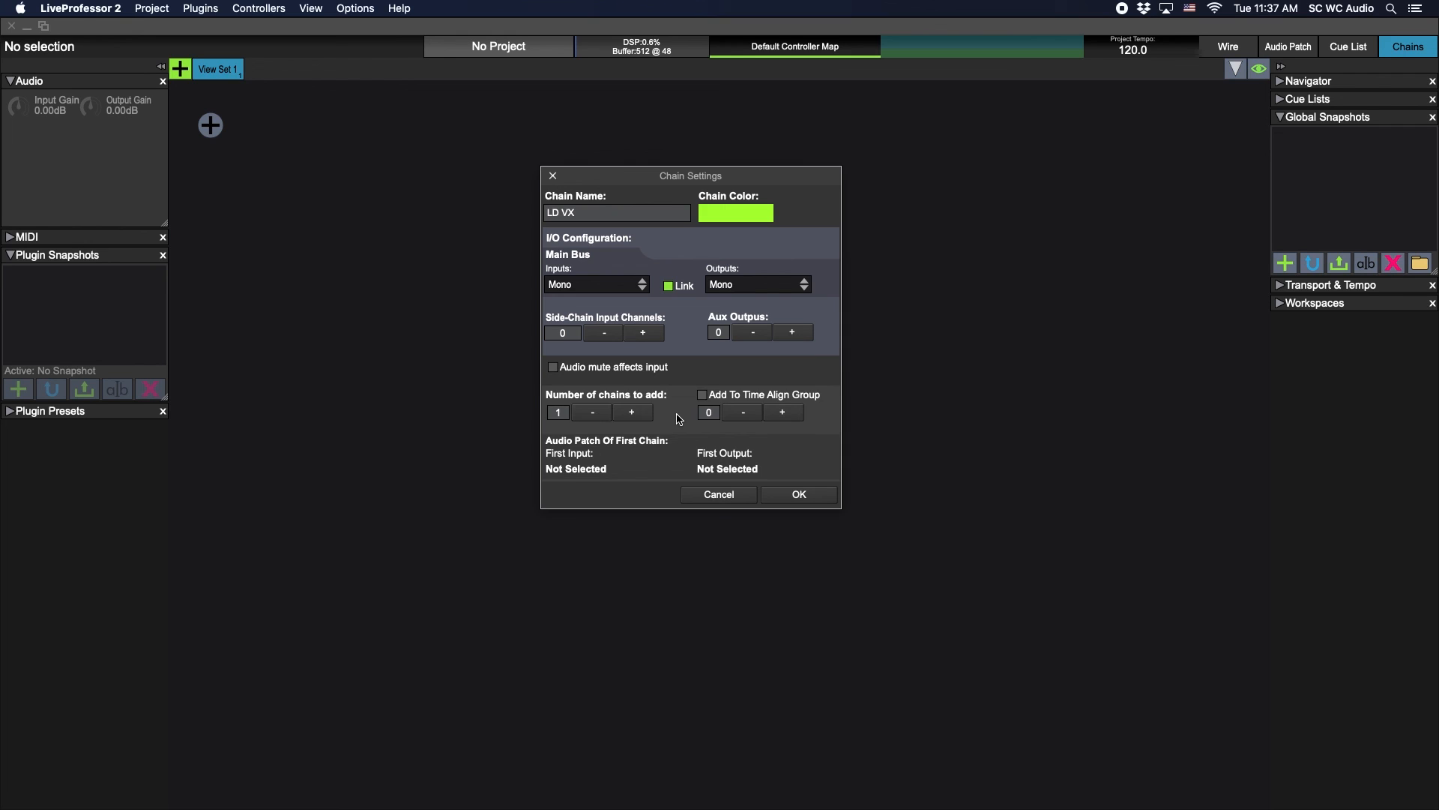
Set the number of chains to add to 3
left_click(629, 413)
left_click(629, 413)
left_click(629, 413)
left_click(629, 413)
left_click(629, 413)
left_click(629, 414)
left_click(629, 413)
left_click(590, 416)
left_click(590, 416)
left_click(590, 416)
left_click(590, 416)
left_click(590, 416)
left_click(590, 416)
left_click(608, 418)
Change the chain name to VX 1, patch the first chain from In 1 to Out 1, and create the chains
left_click(604, 210)
type("VX")
left_click(589, 469)
left_click(613, 65)
left_click(736, 469)
left_click(654, 64)
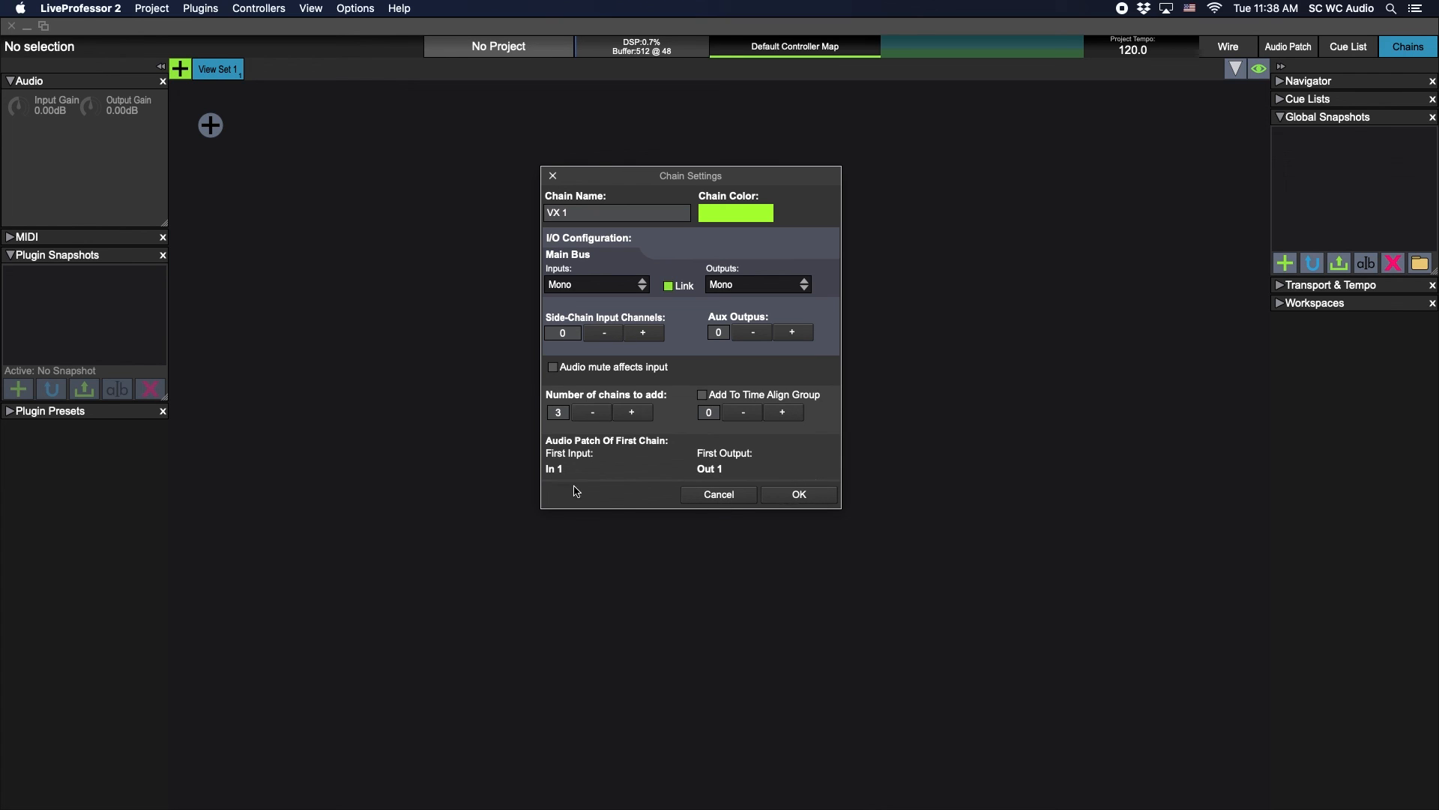
left_click(813, 496)
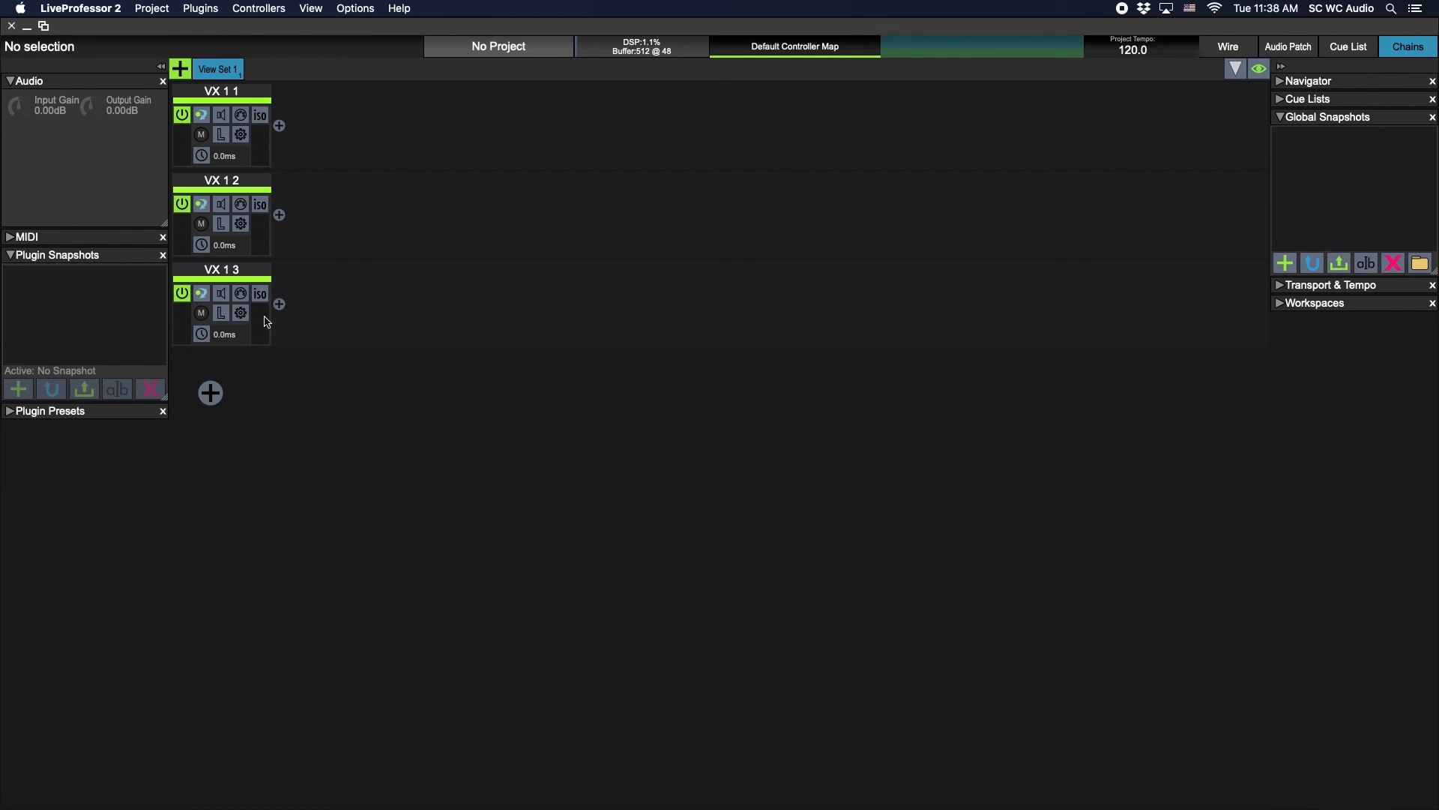
Check the input and output assignments of the three newly added chains
left_click(226, 91)
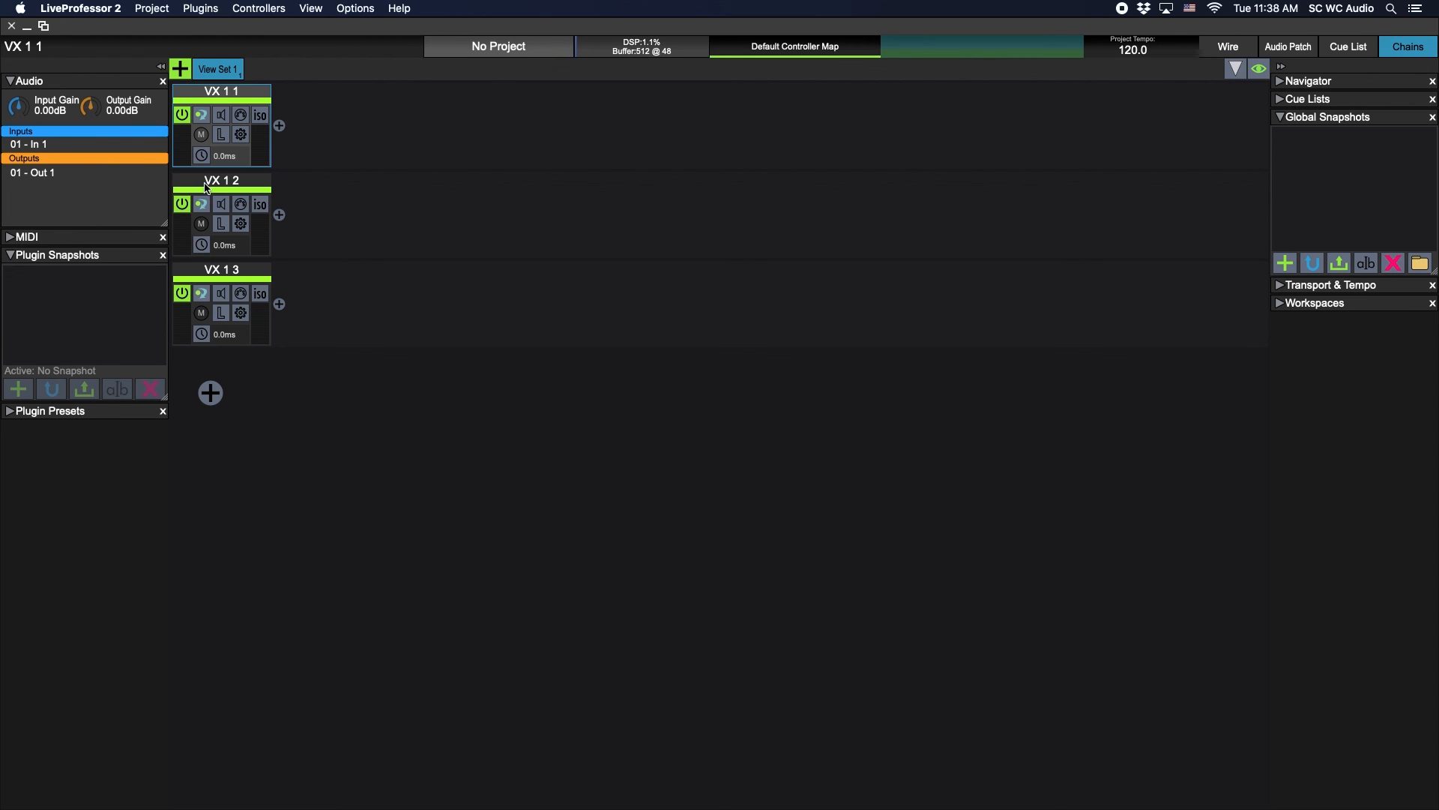
left_click(208, 189)
left_click(213, 269)
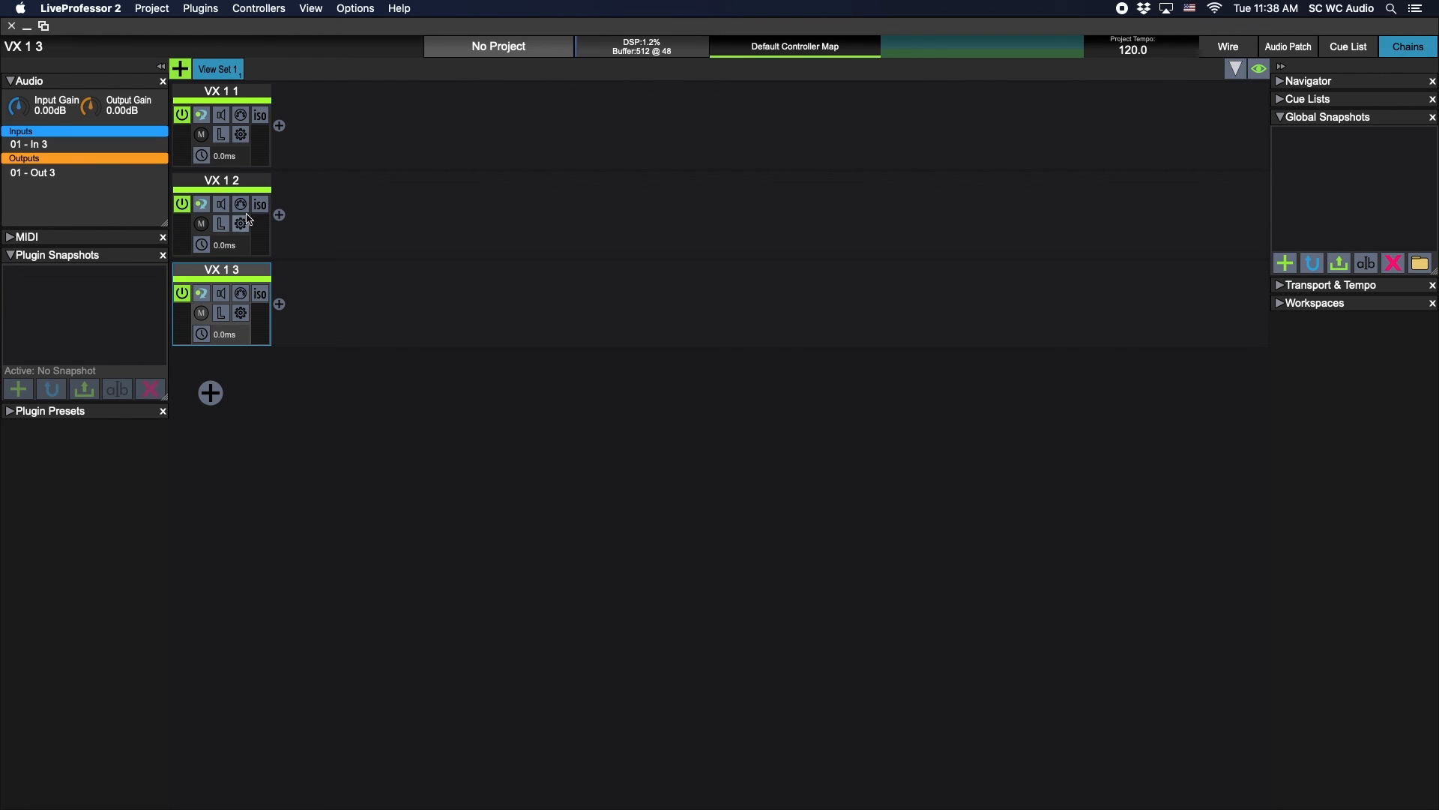
Rename the first chain VX 1 and the second chain VX 2
double_click(235, 98)
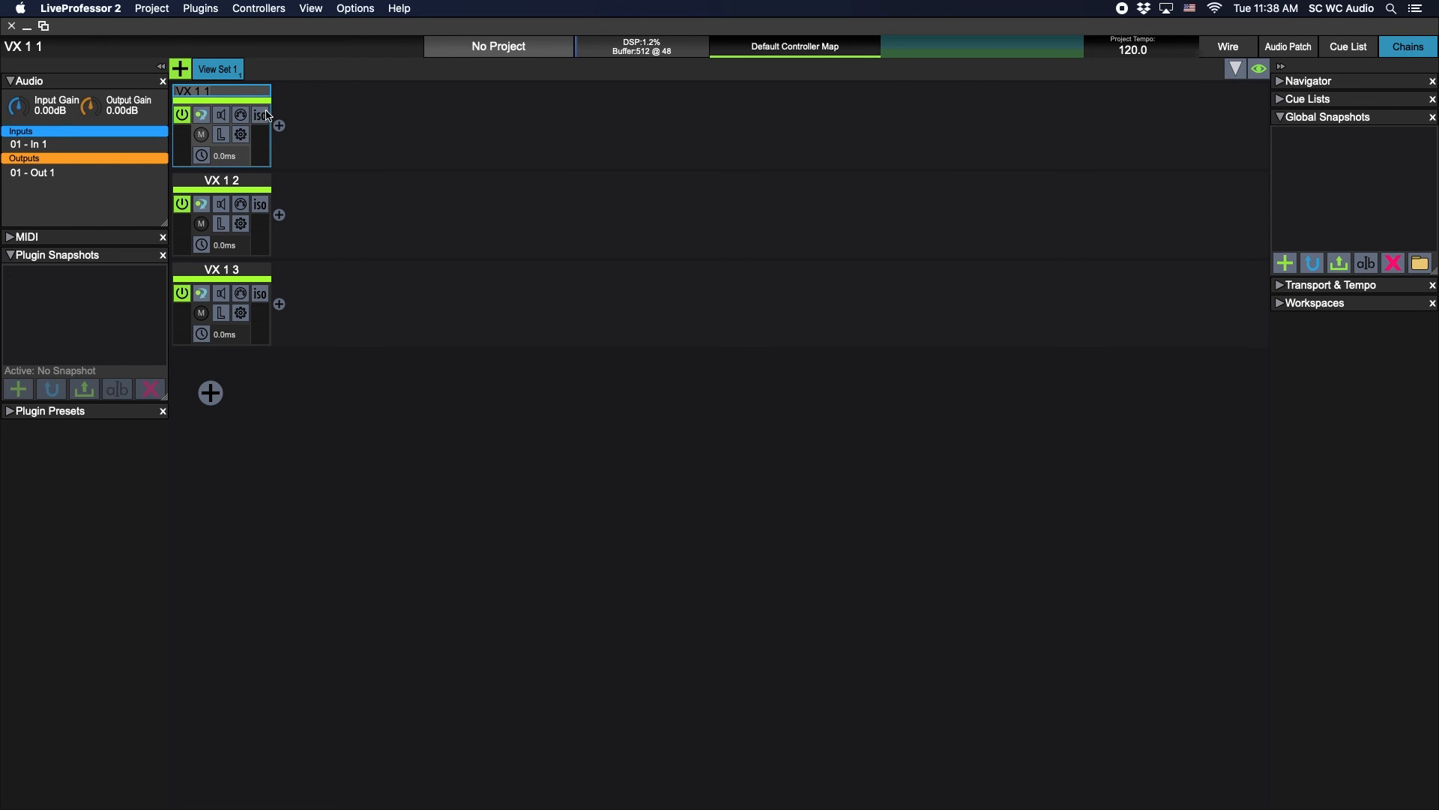
key("Return")
left_click(248, 183)
double_click(248, 182)
key("BackSpace")
key("BackSpace")
key("Return")
double_click(248, 183)
key("BackSpace")
type("2")
key("Return")
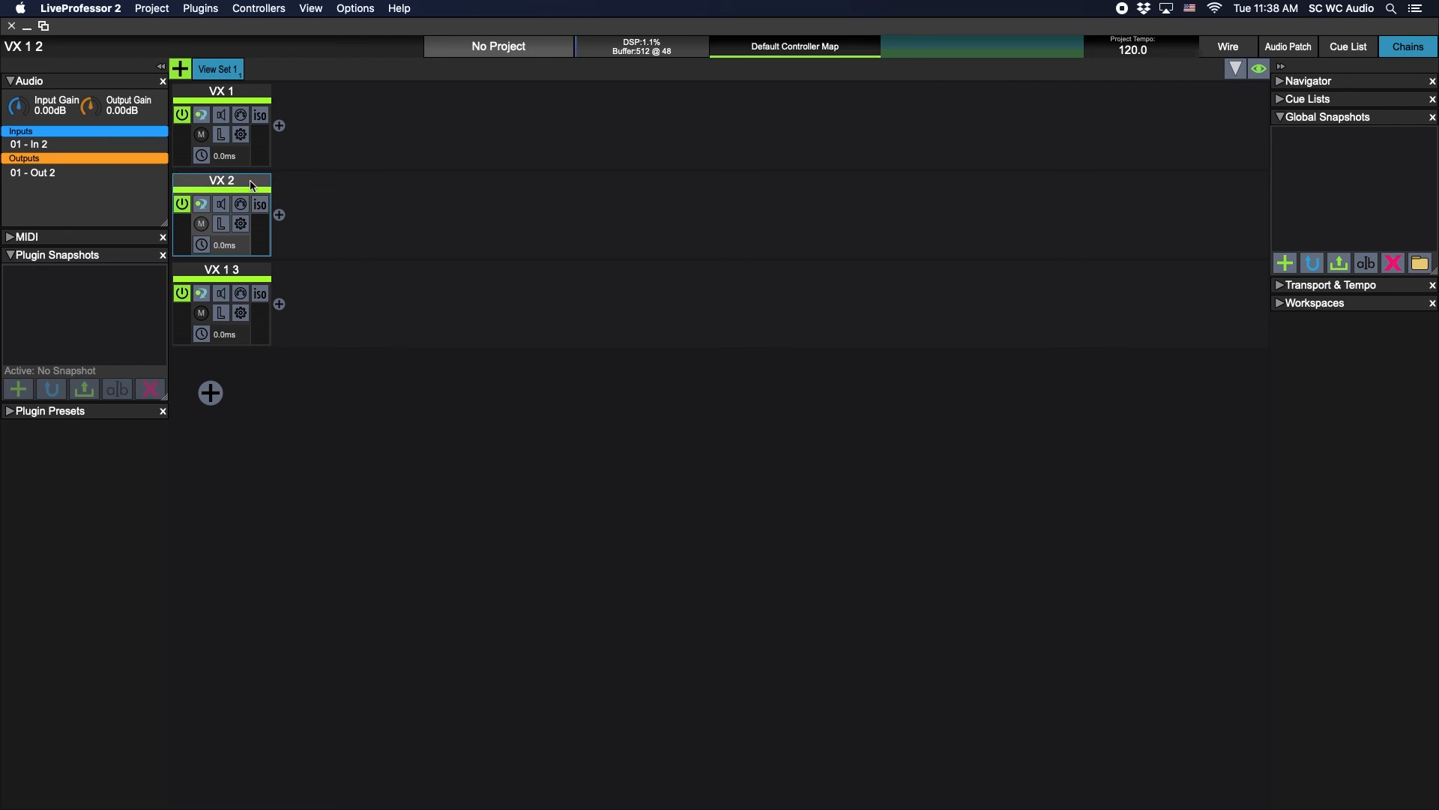
Rename the third chain VX 3
left_click(240, 268)
double_click(242, 268)
key("Right")
type("3")
key("Return")
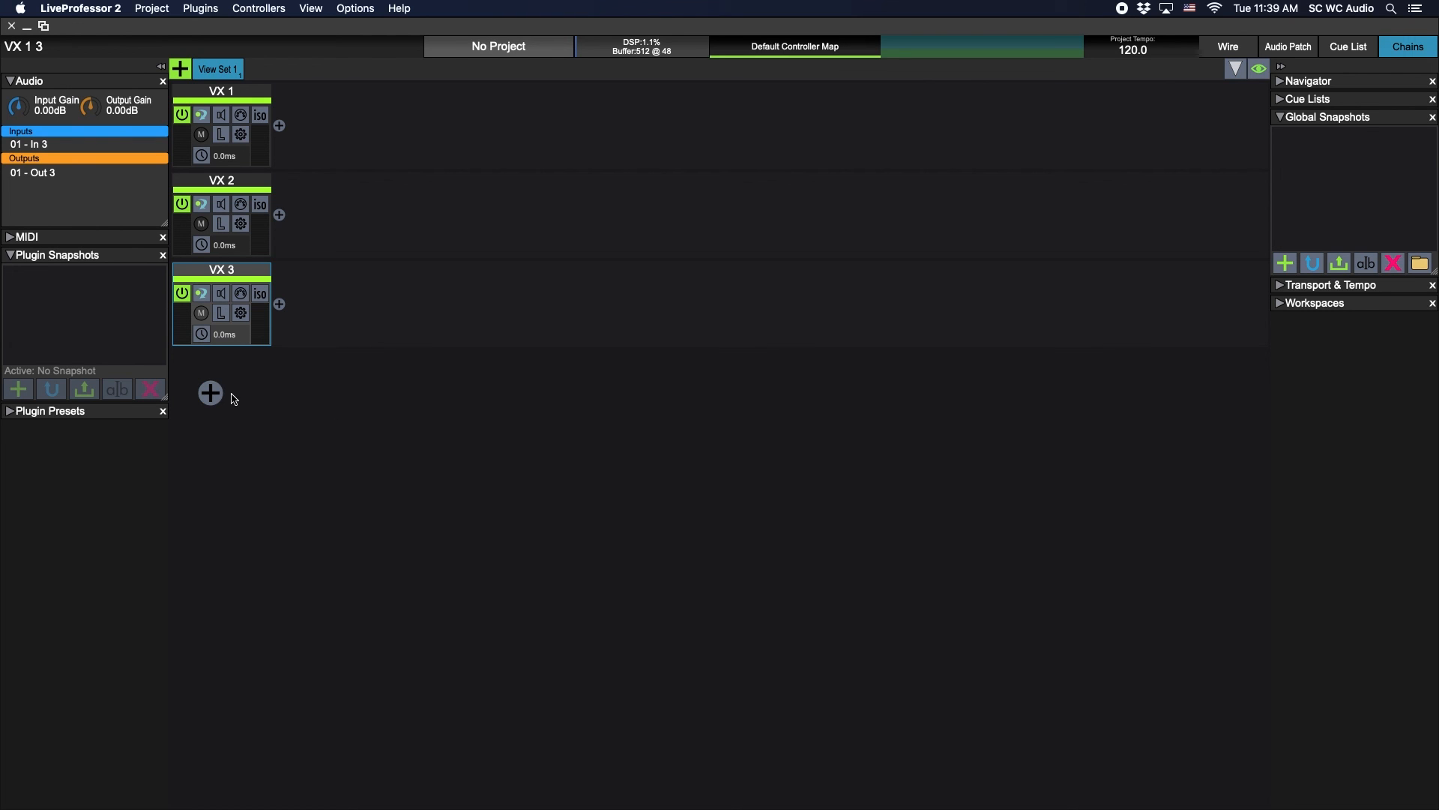
Inspect the audio patch of VX 1, VX 2 and VX 3 in turn
left_click(227, 93)
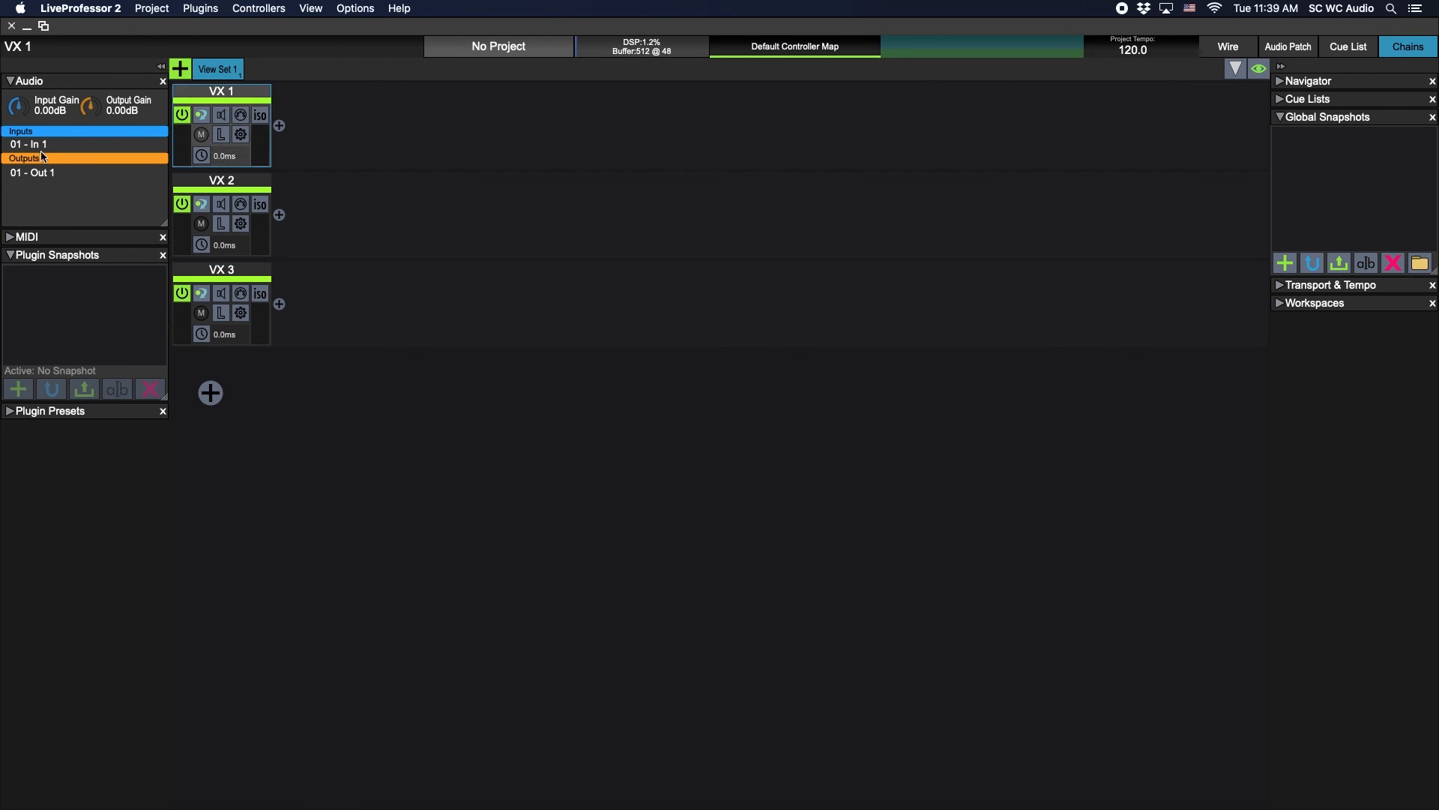
left_click(198, 184)
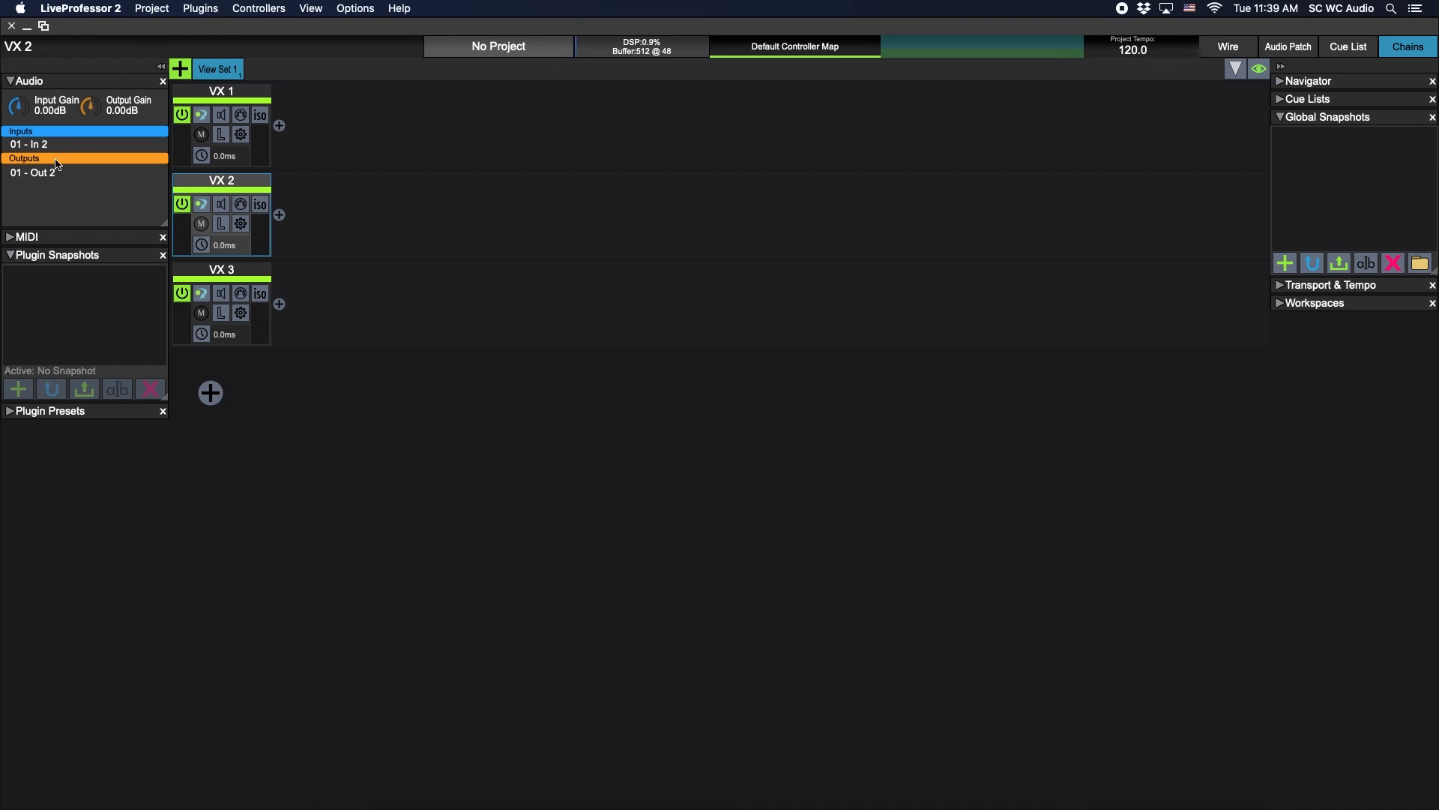
left_click(221, 273)
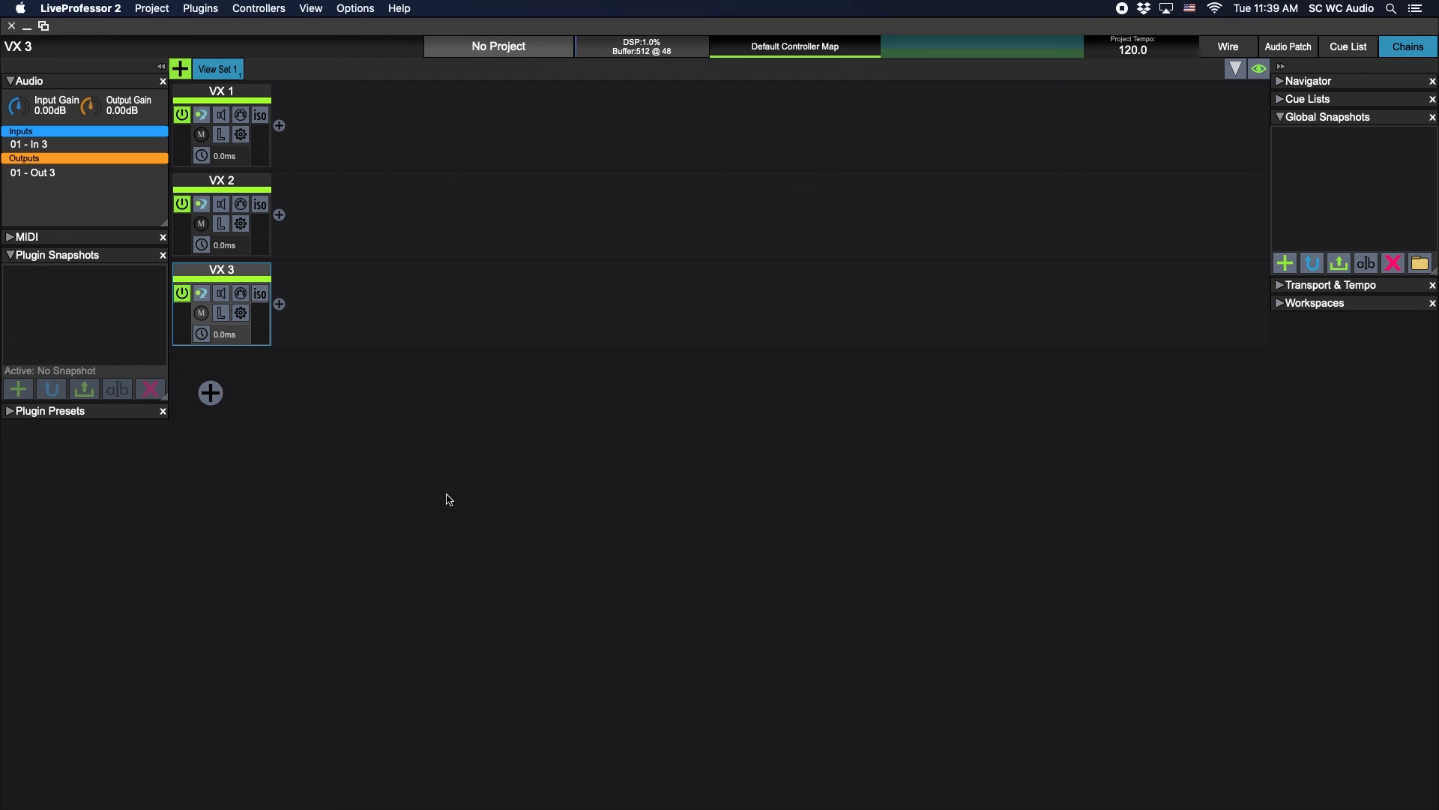
Select the VX 1 chain and review the audio device's sample rate, buffer size and reported latency
left_click(231, 98)
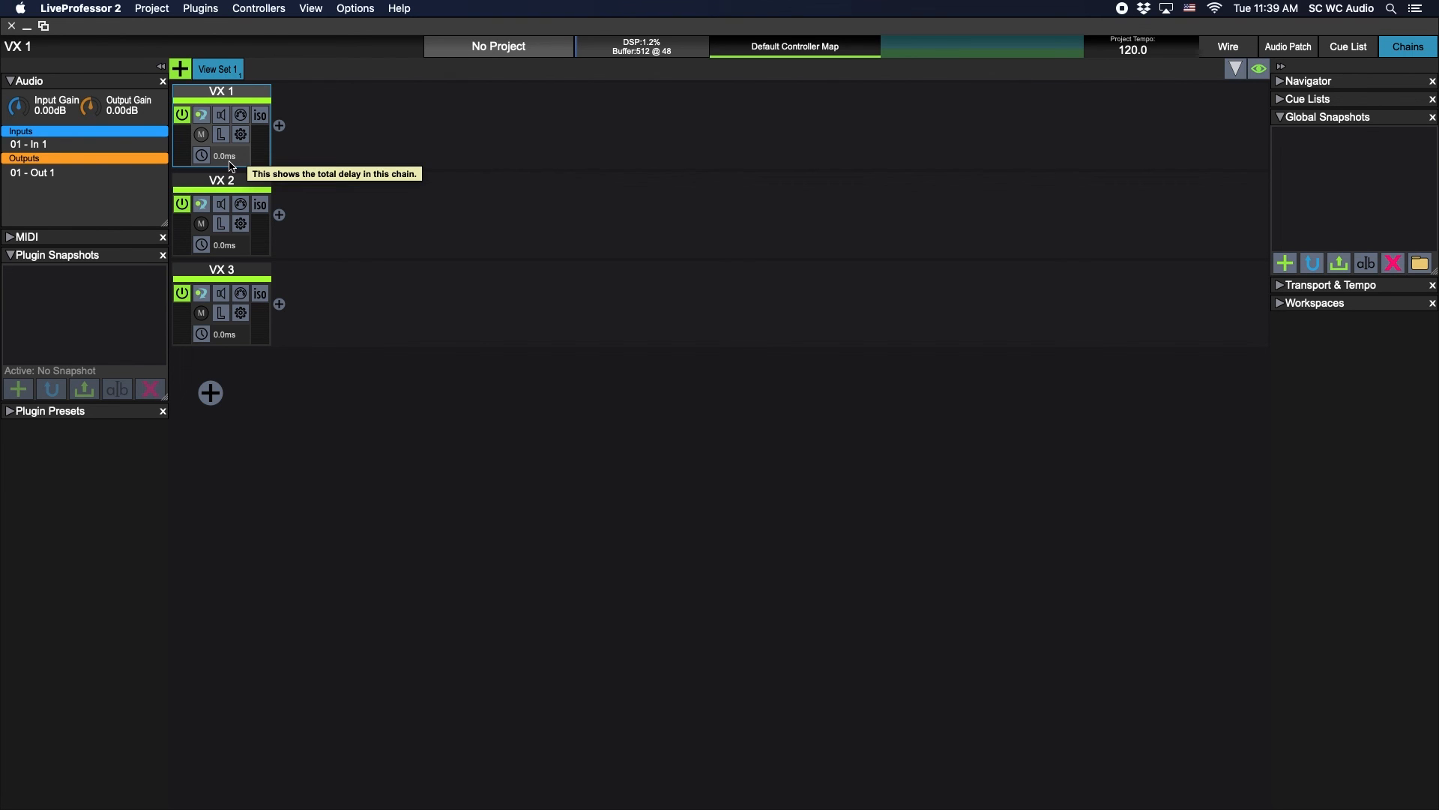
left_click(356, 8)
left_click(375, 24)
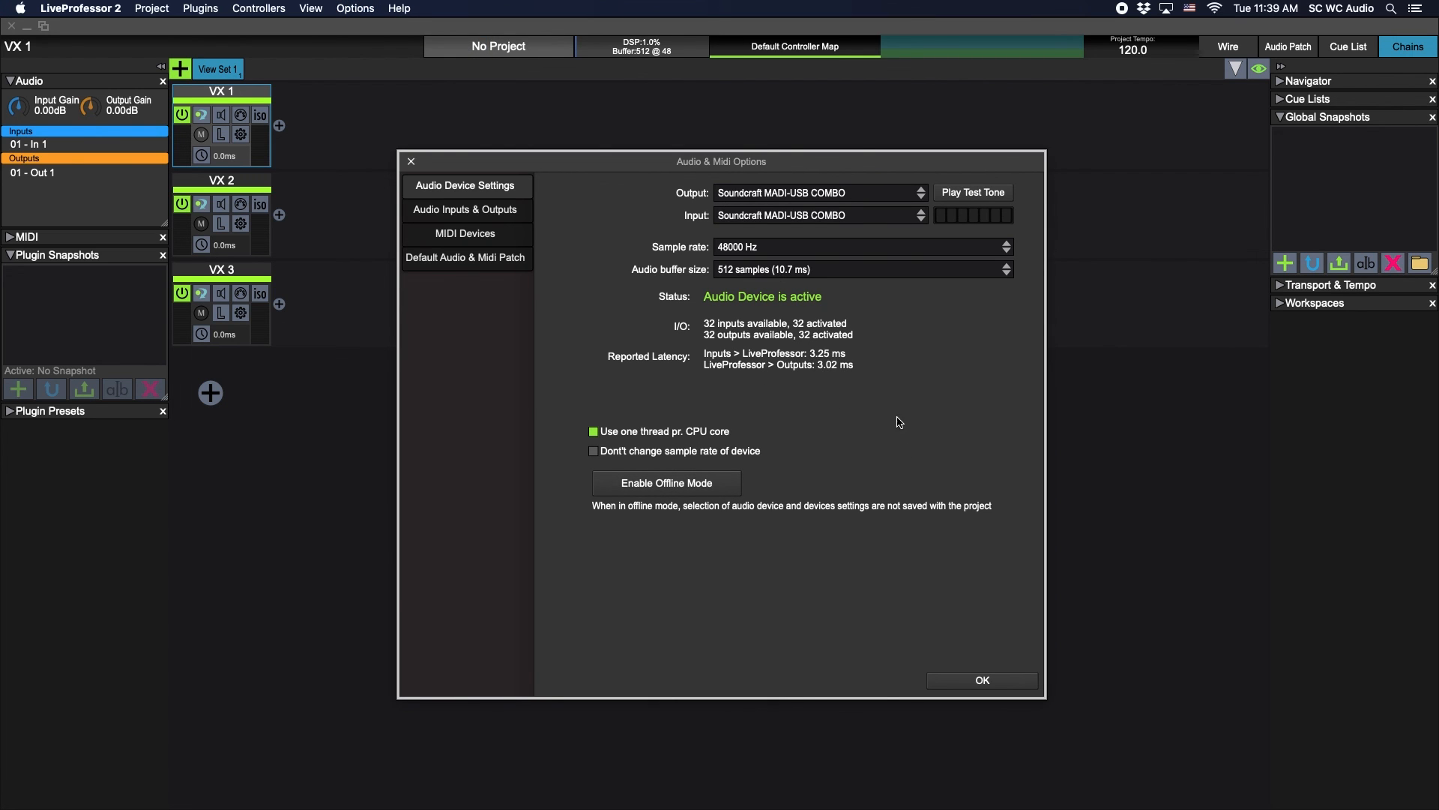
left_click(962, 683)
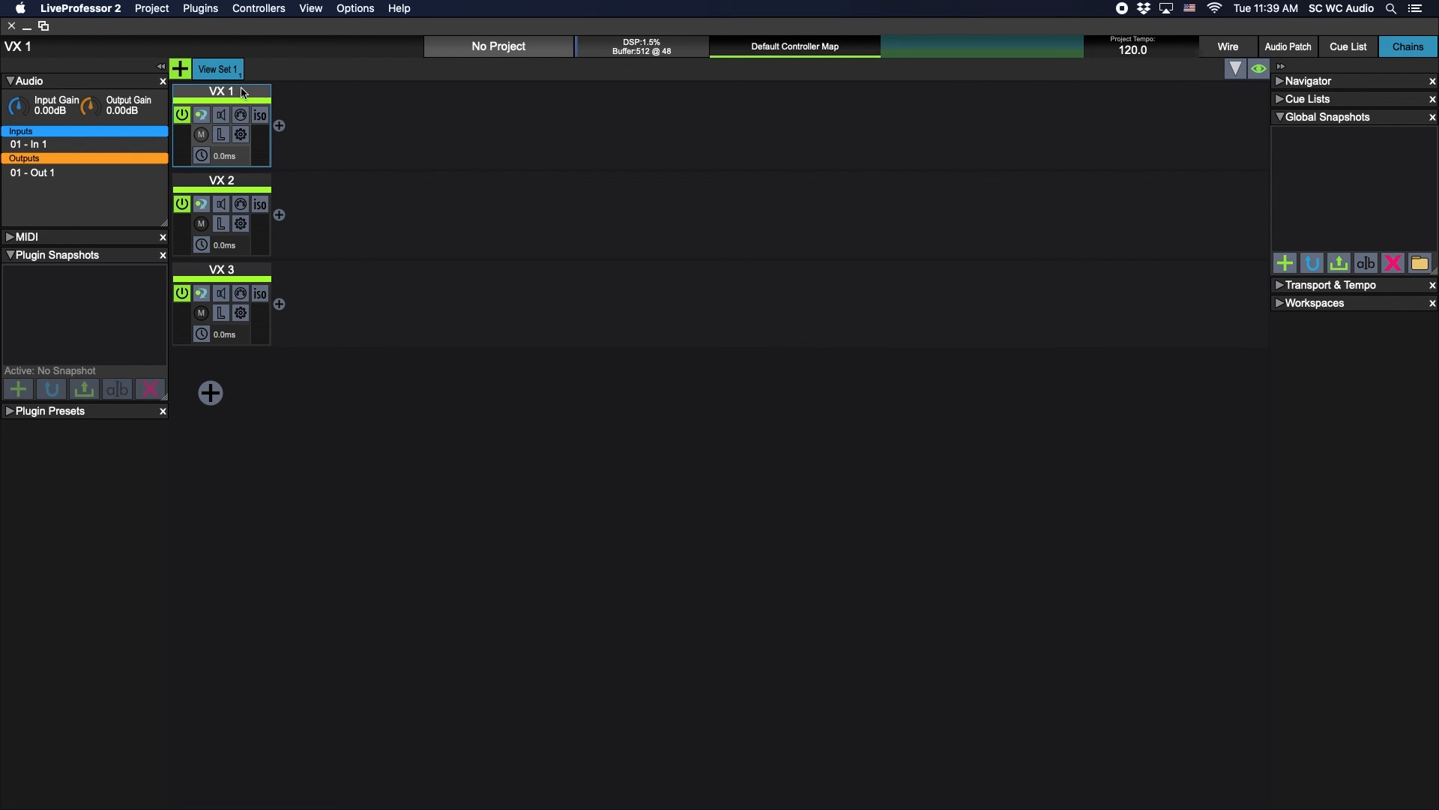
Add the F6 Mono plugin to the VX 1 chain and place its window below the plugin's slot
left_click(238, 202)
left_click(236, 269)
left_click(226, 93)
left_click(279, 126)
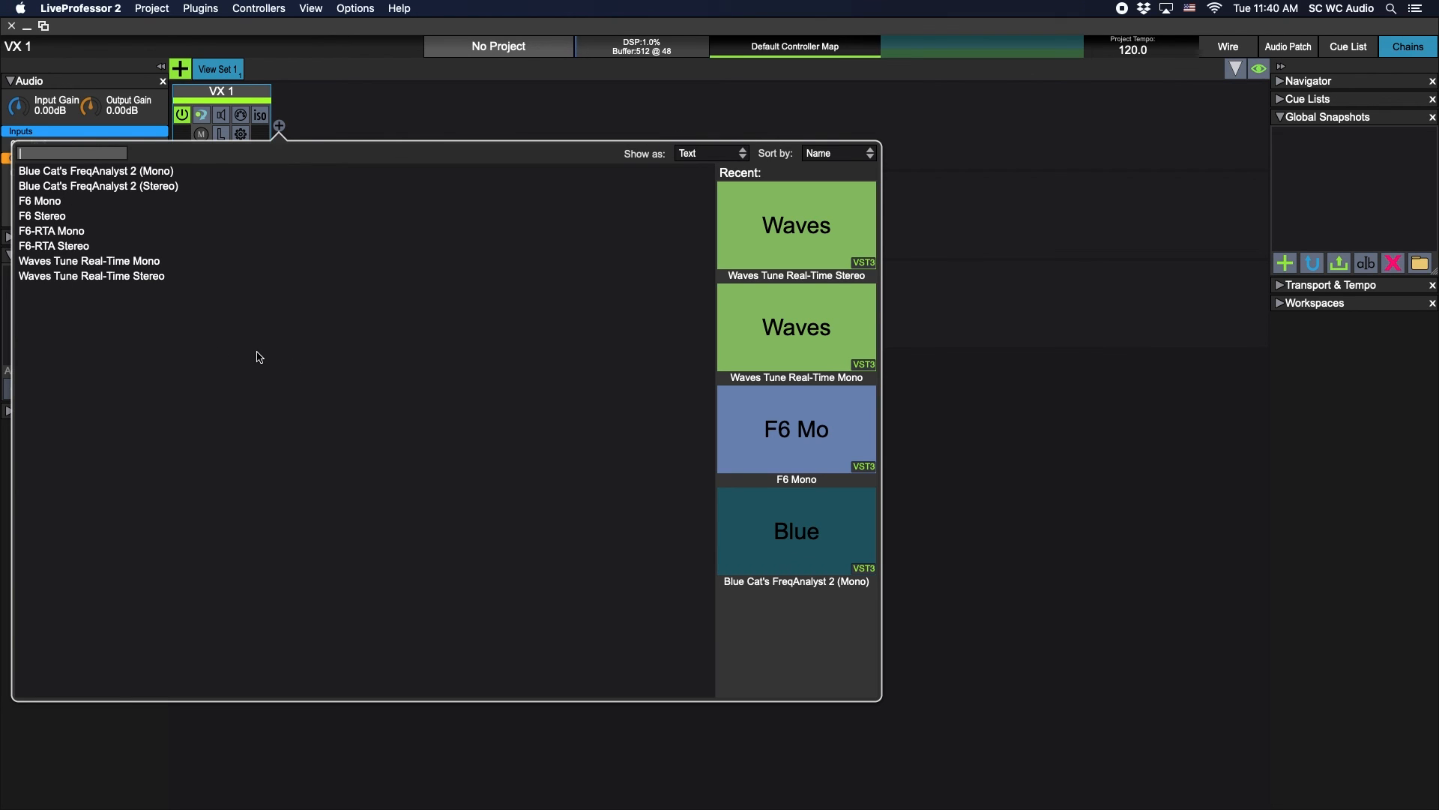
left_click(38, 201)
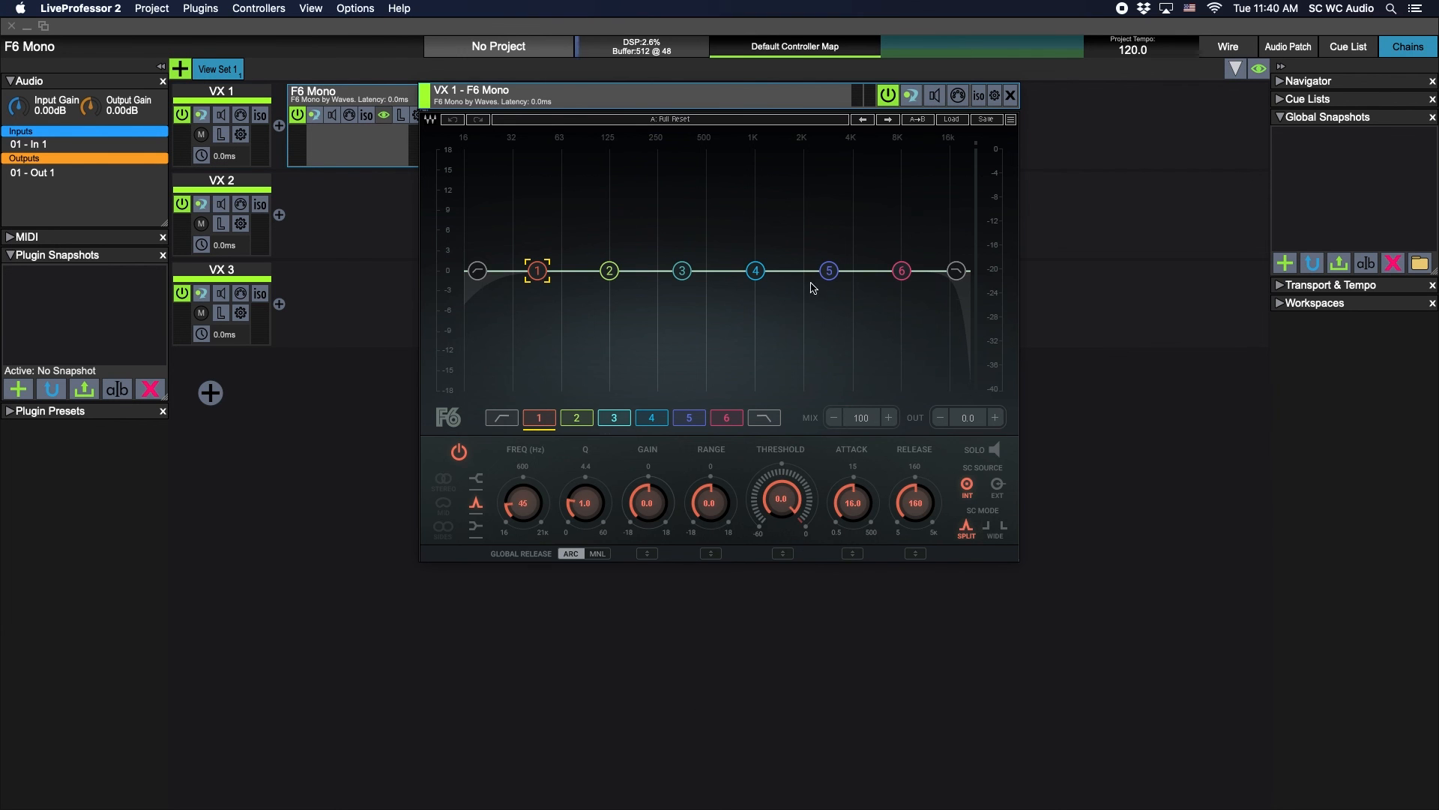
left_click_drag(703, 105, 602, 297)
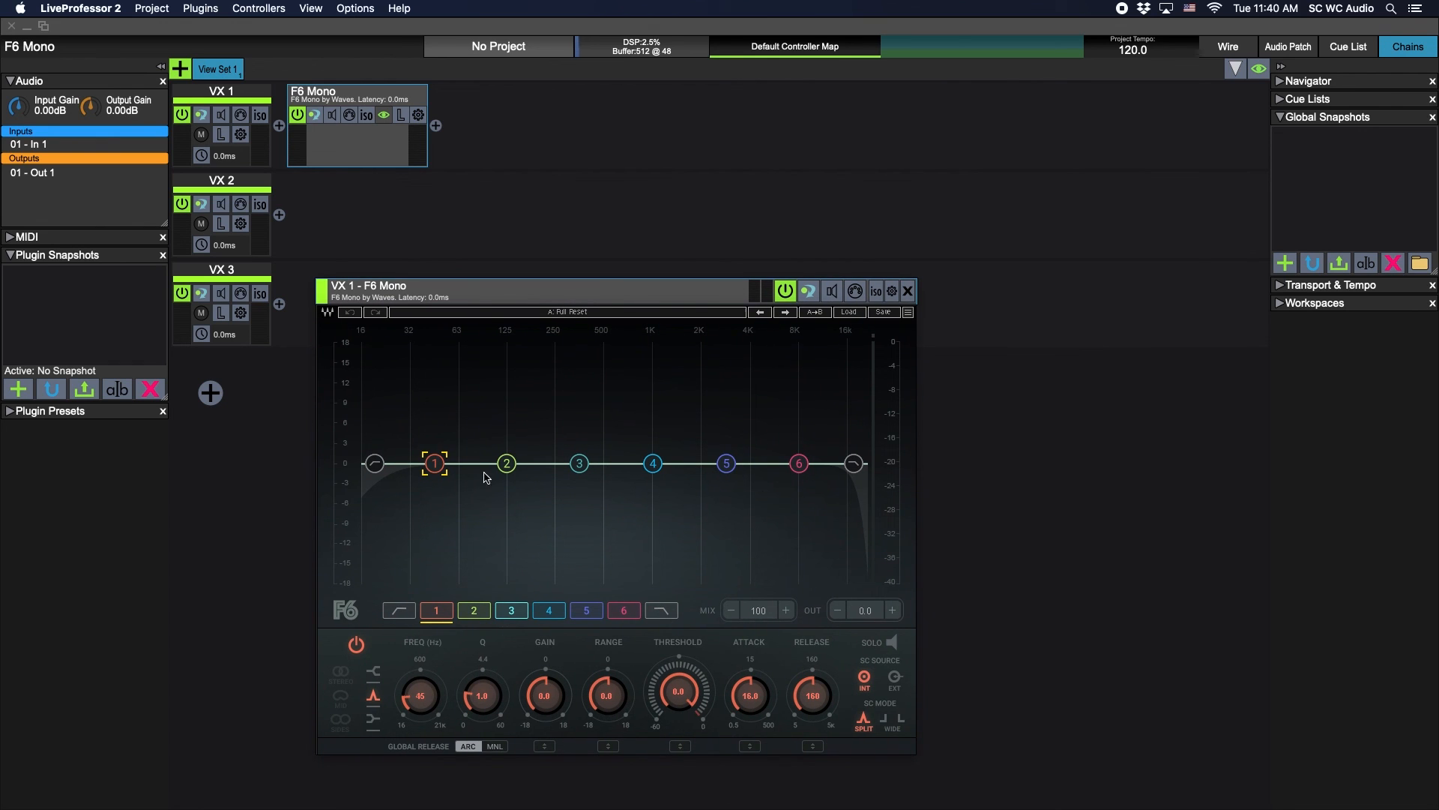
left_click_drag(543, 296, 539, 229)
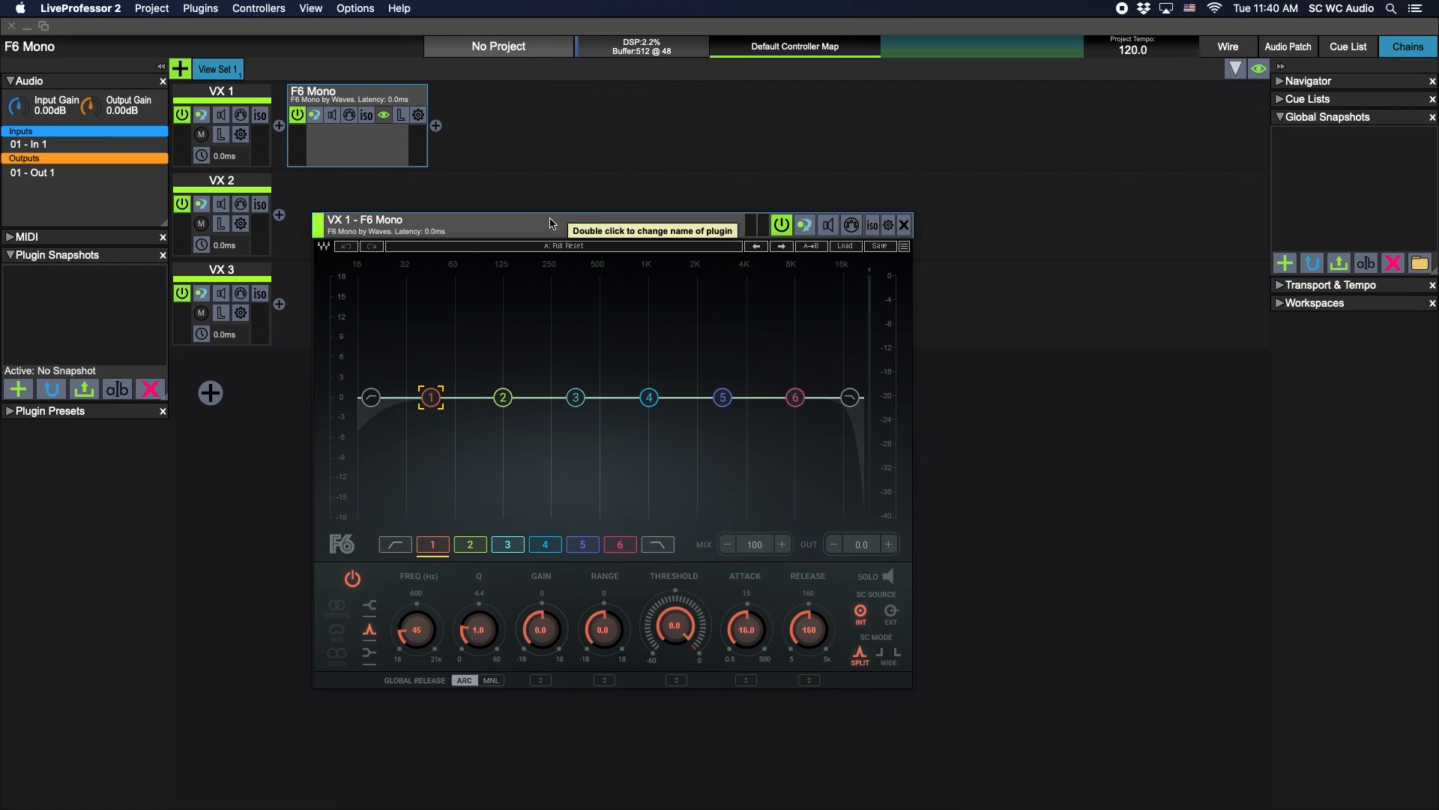
Look through bands 2 to 6 of the F6 equalizer in turn and close the plugin window
left_click(503, 399)
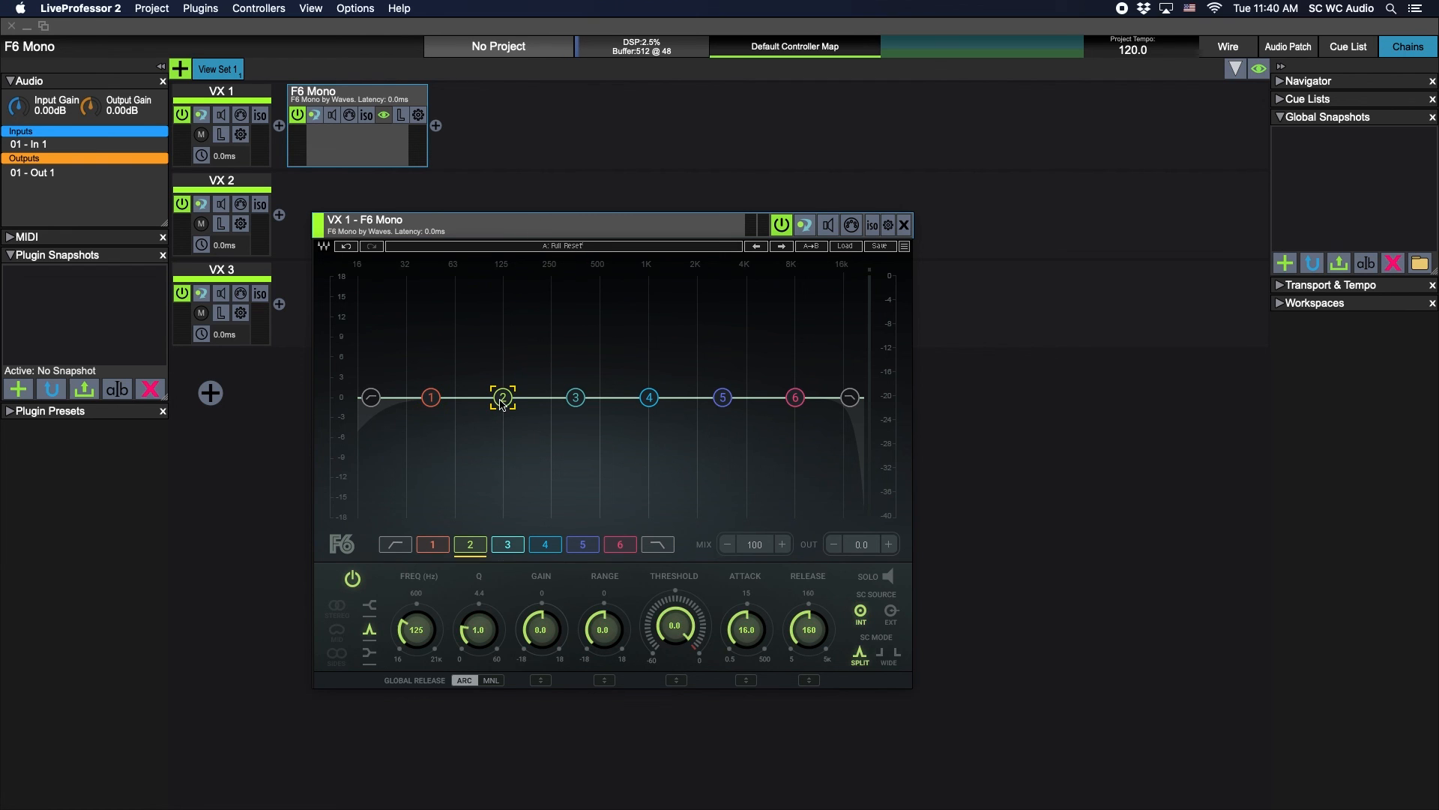
left_click(575, 399)
left_click(649, 399)
left_click(722, 398)
left_click(796, 398)
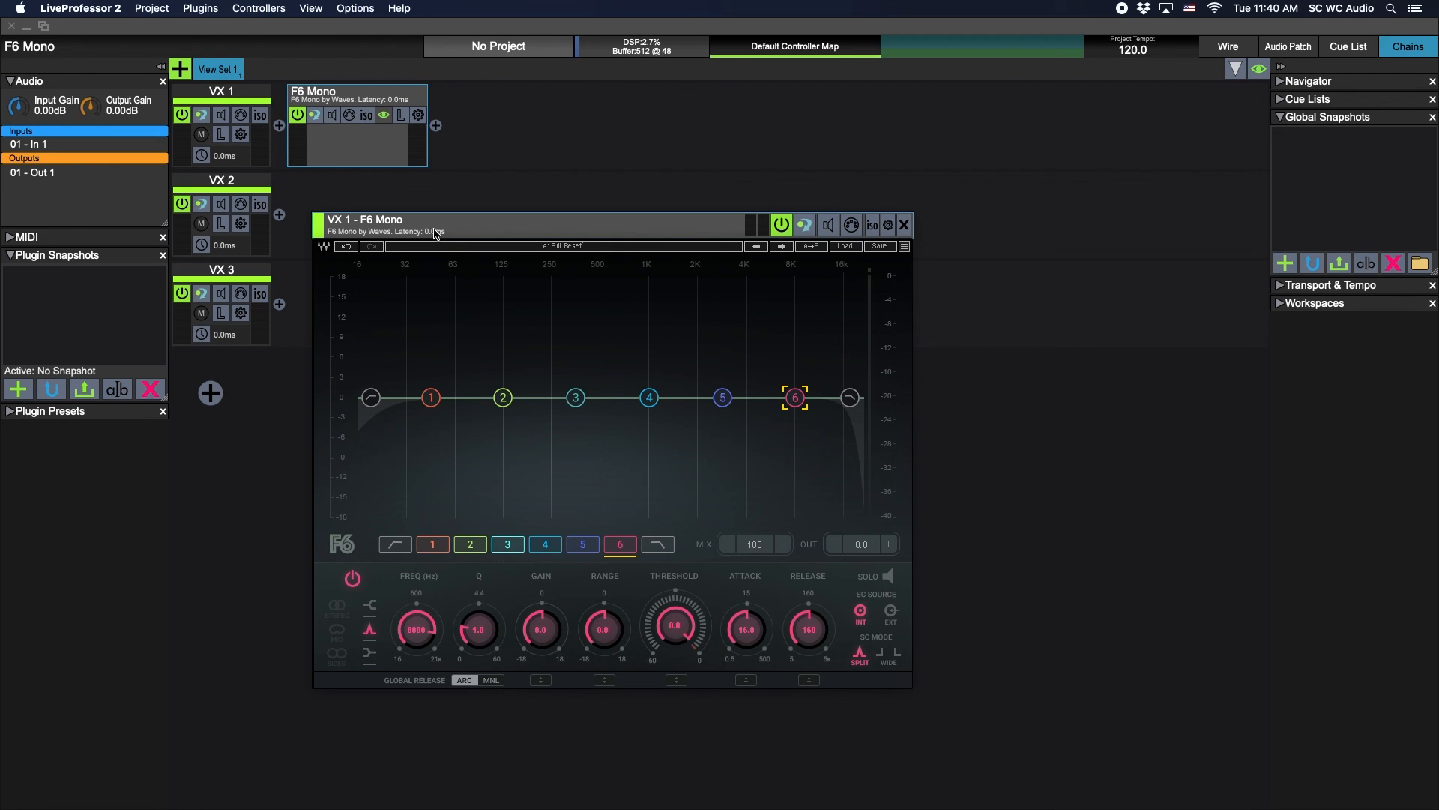
left_click(905, 225)
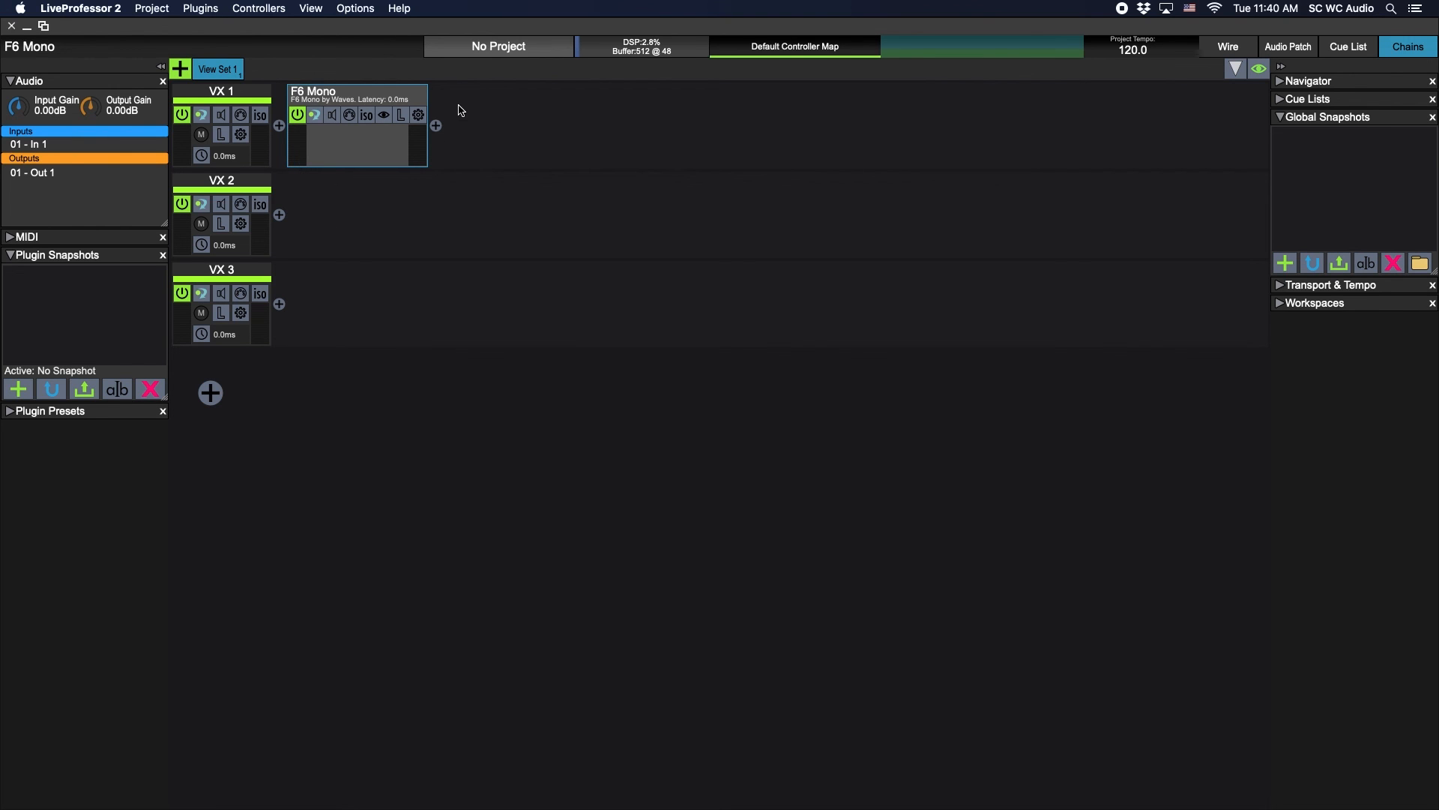
Reopen the F6 Mono window and boost bands 1 and 5 and cut band 3, with band 1 at about 13.4 dB and 56 Hz
left_click(384, 114)
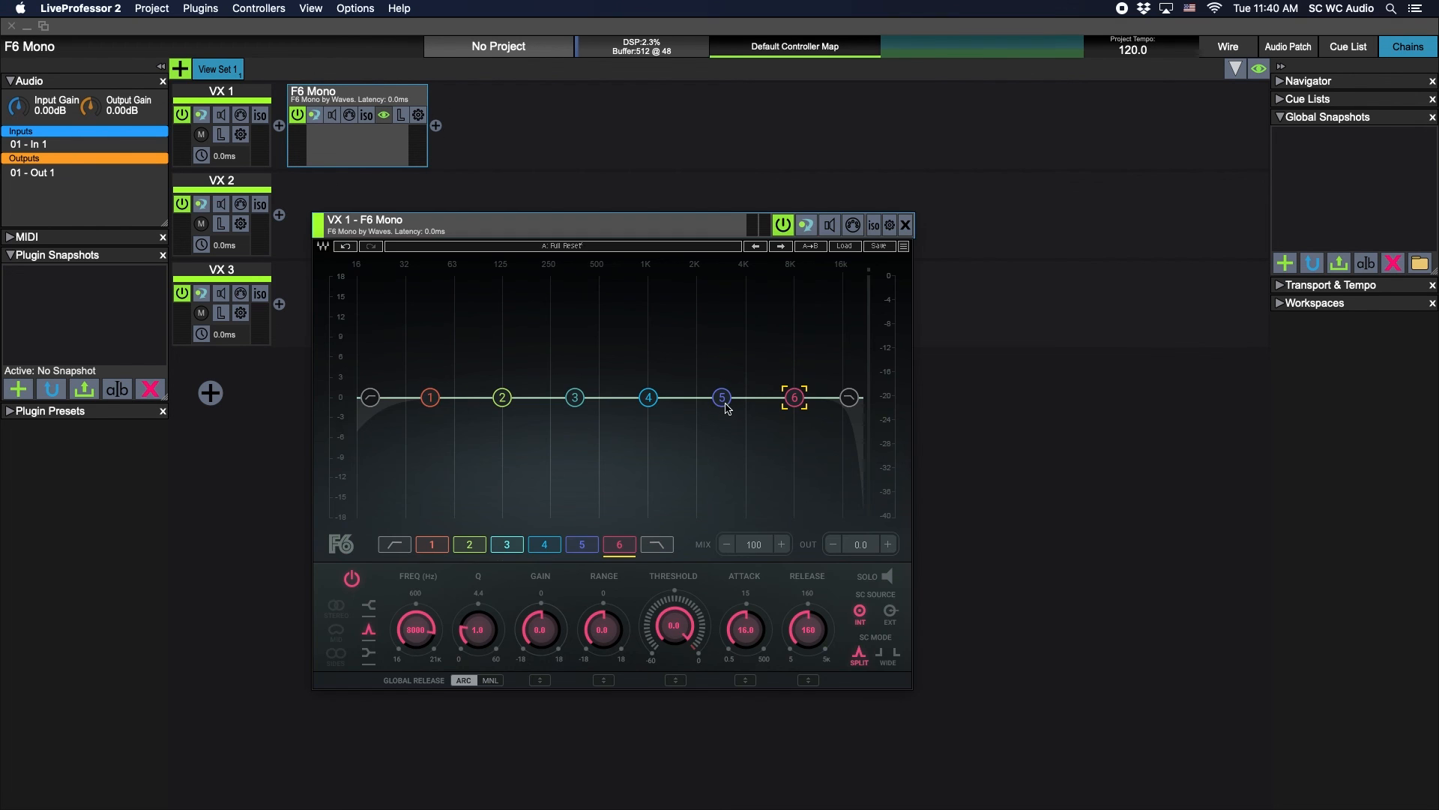
left_click_drag(722, 399, 728, 317)
left_click_drag(575, 397, 582, 472)
left_click_drag(430, 398, 446, 308)
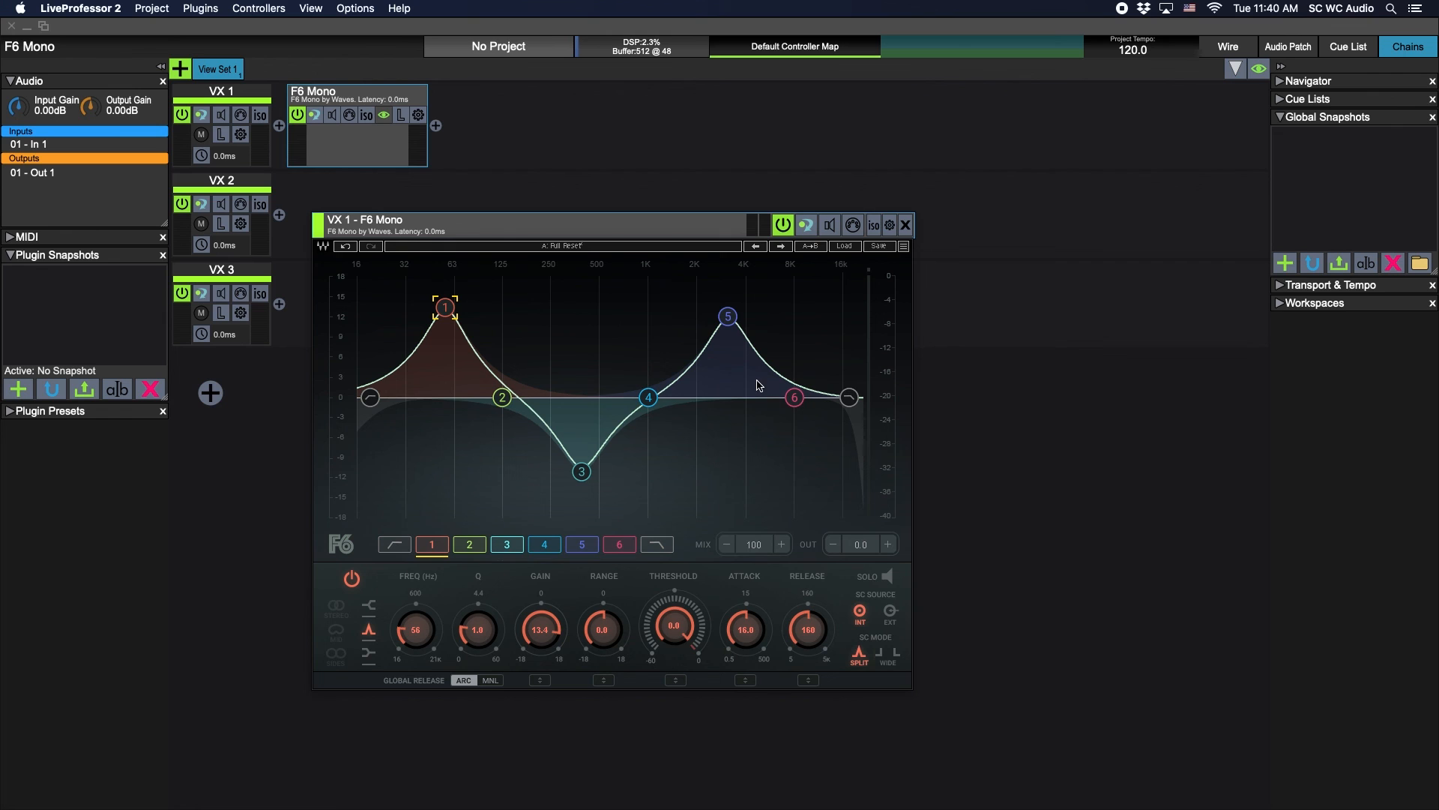
left_click_drag(659, 236, 397, 277)
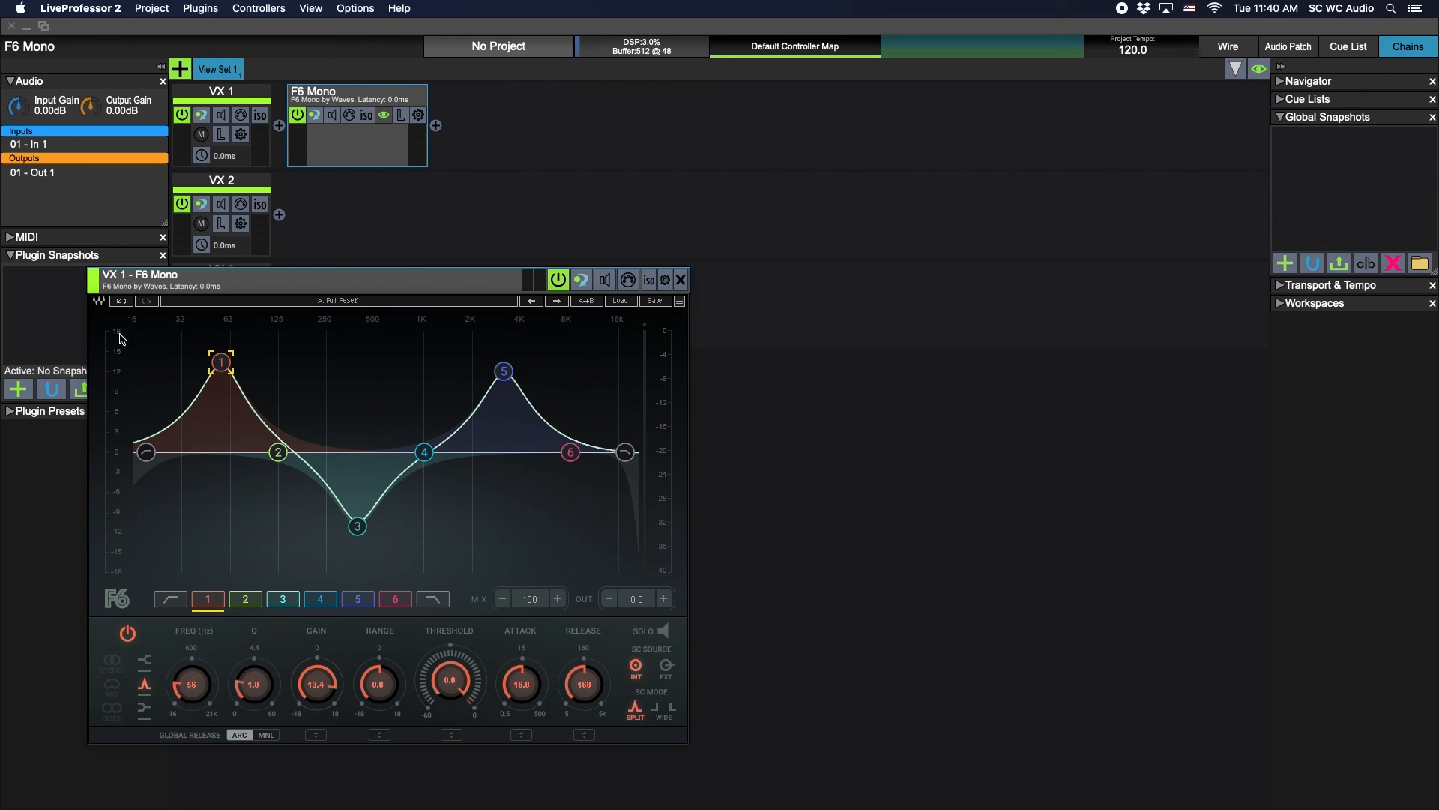
Add Waves Tune Real-Time Mono after F6 Mono in the VX 1 chain and arrange the two plugin windows side by side
left_click(436, 126)
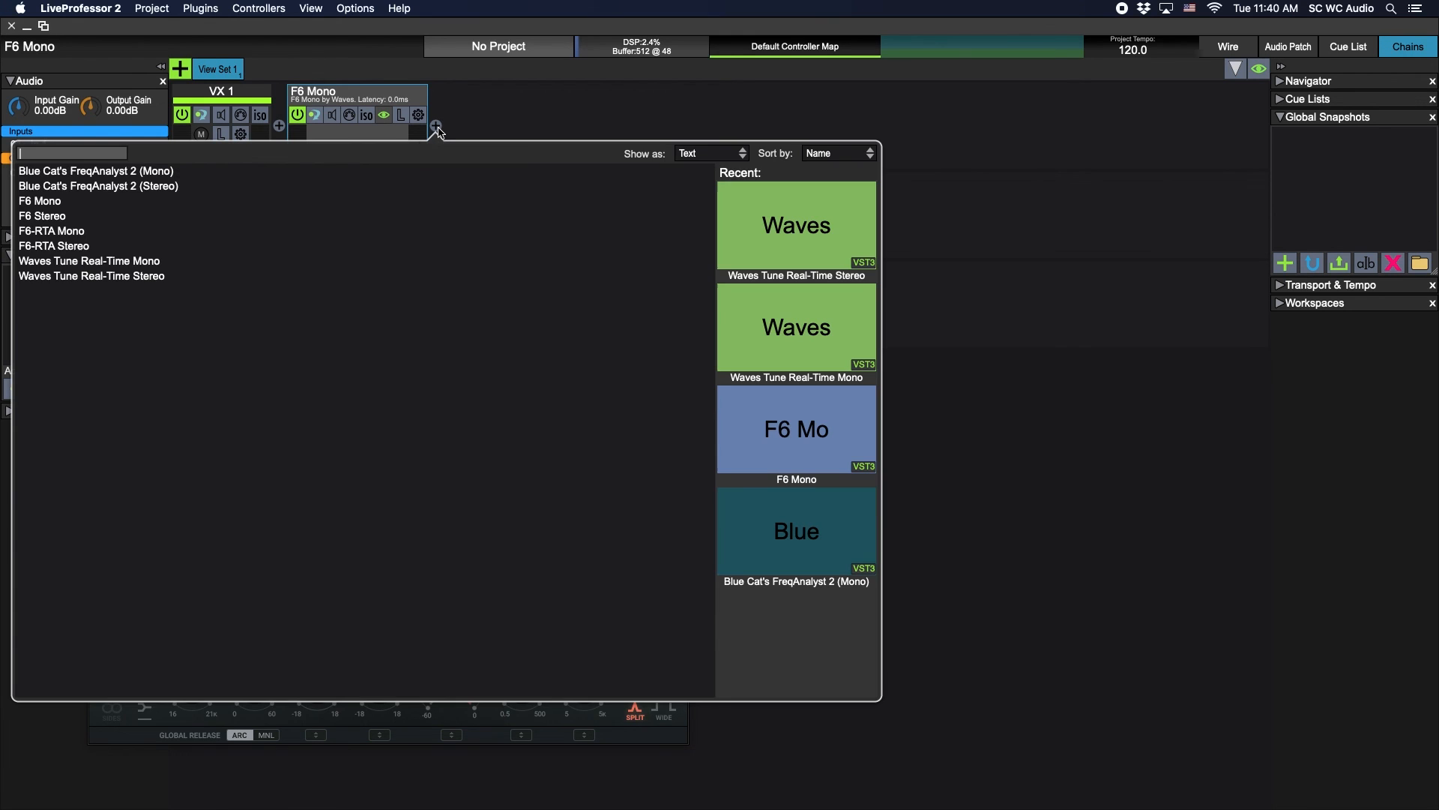
double_click(70, 260)
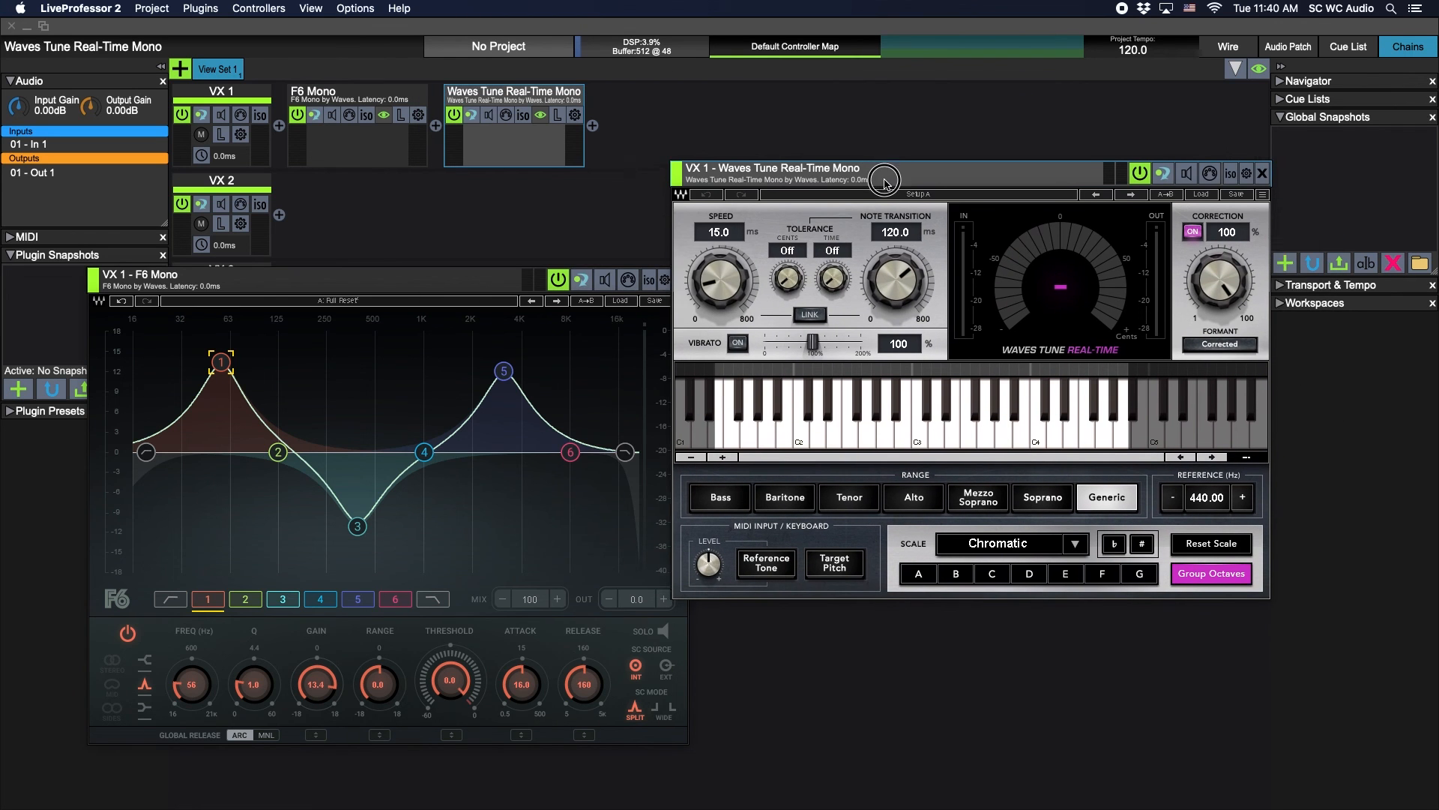
left_click_drag(433, 280, 371, 286)
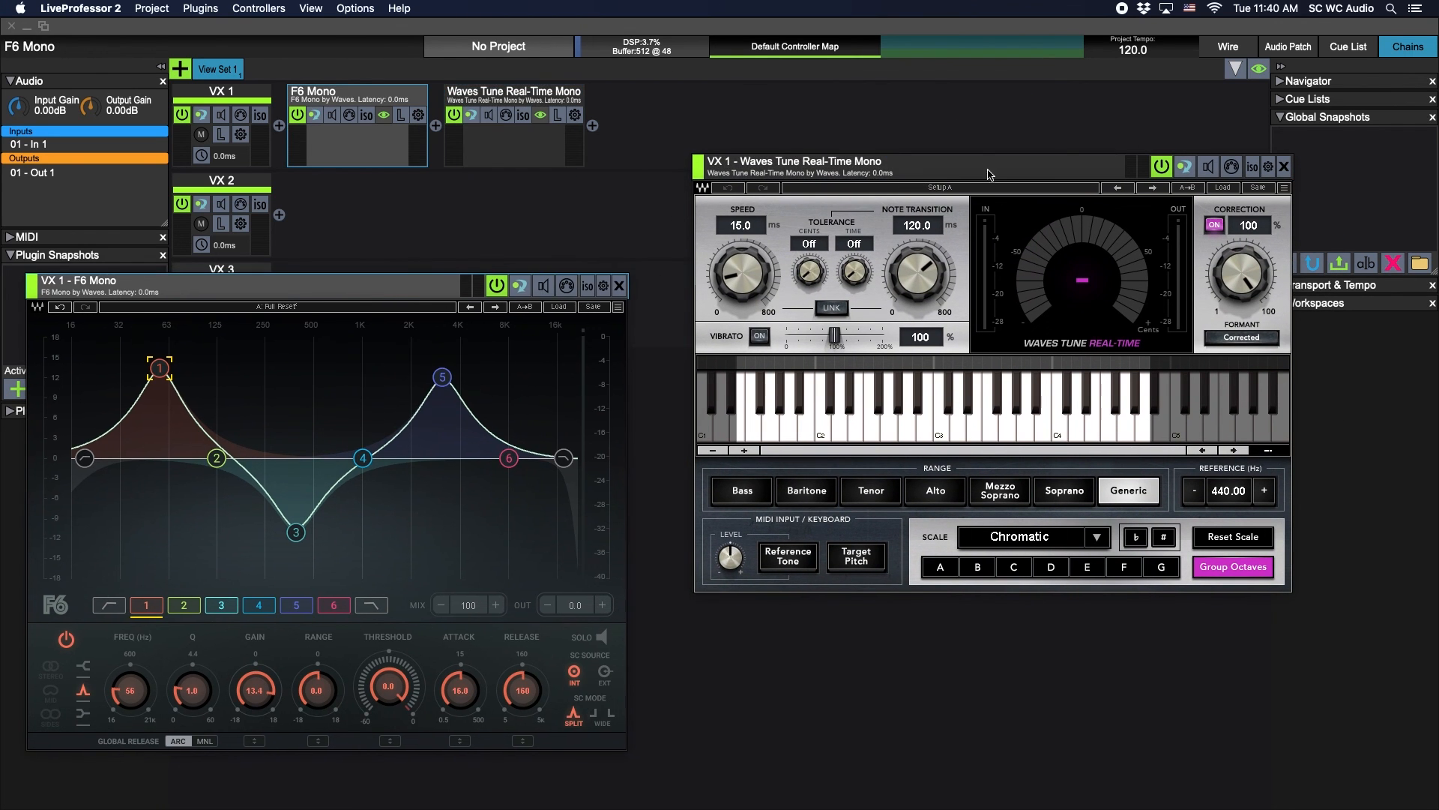
left_click_drag(987, 169, 958, 207)
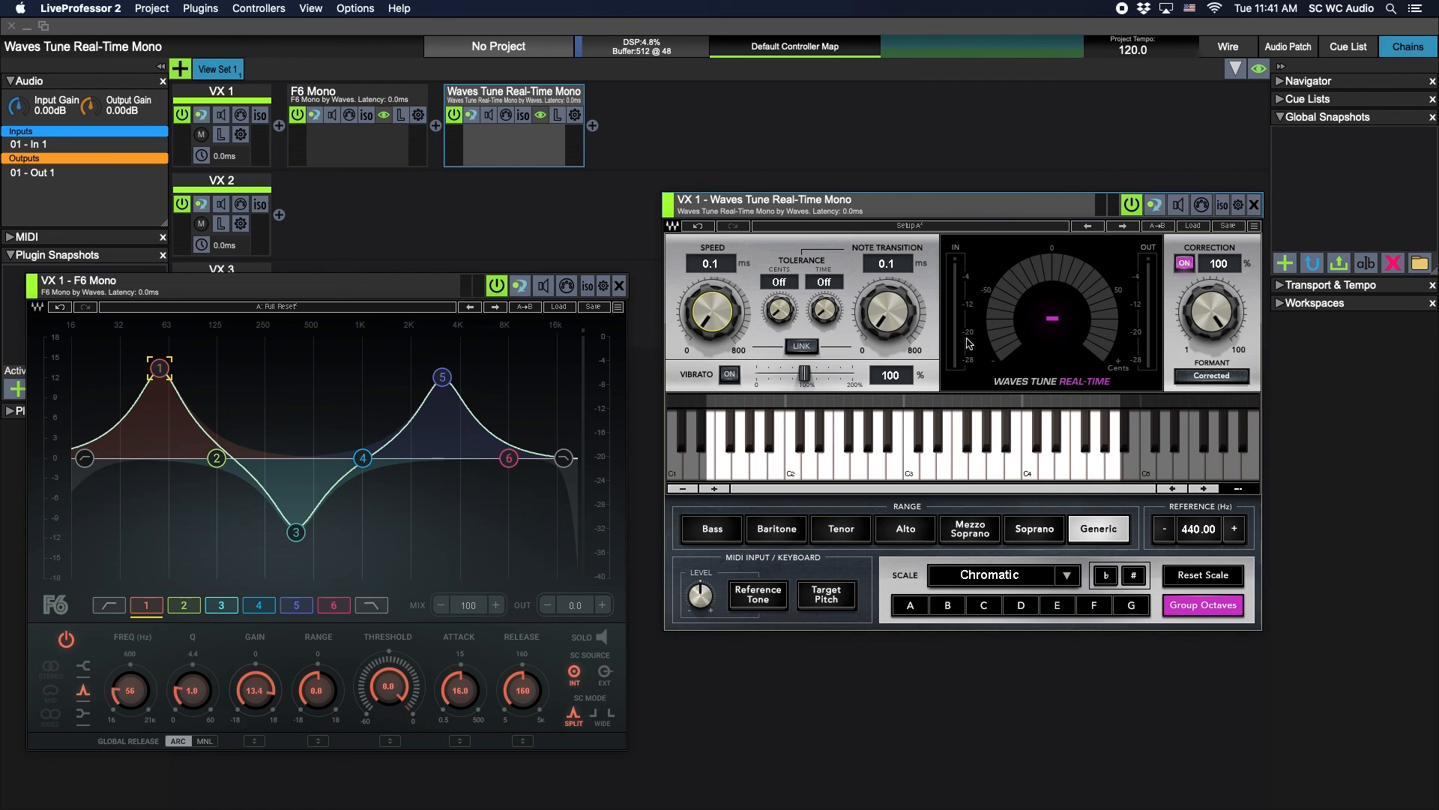
Undo the Speed and Note Transition changes in Waves Tune and configure it for the Tenor range and Major scale
left_click(705, 227)
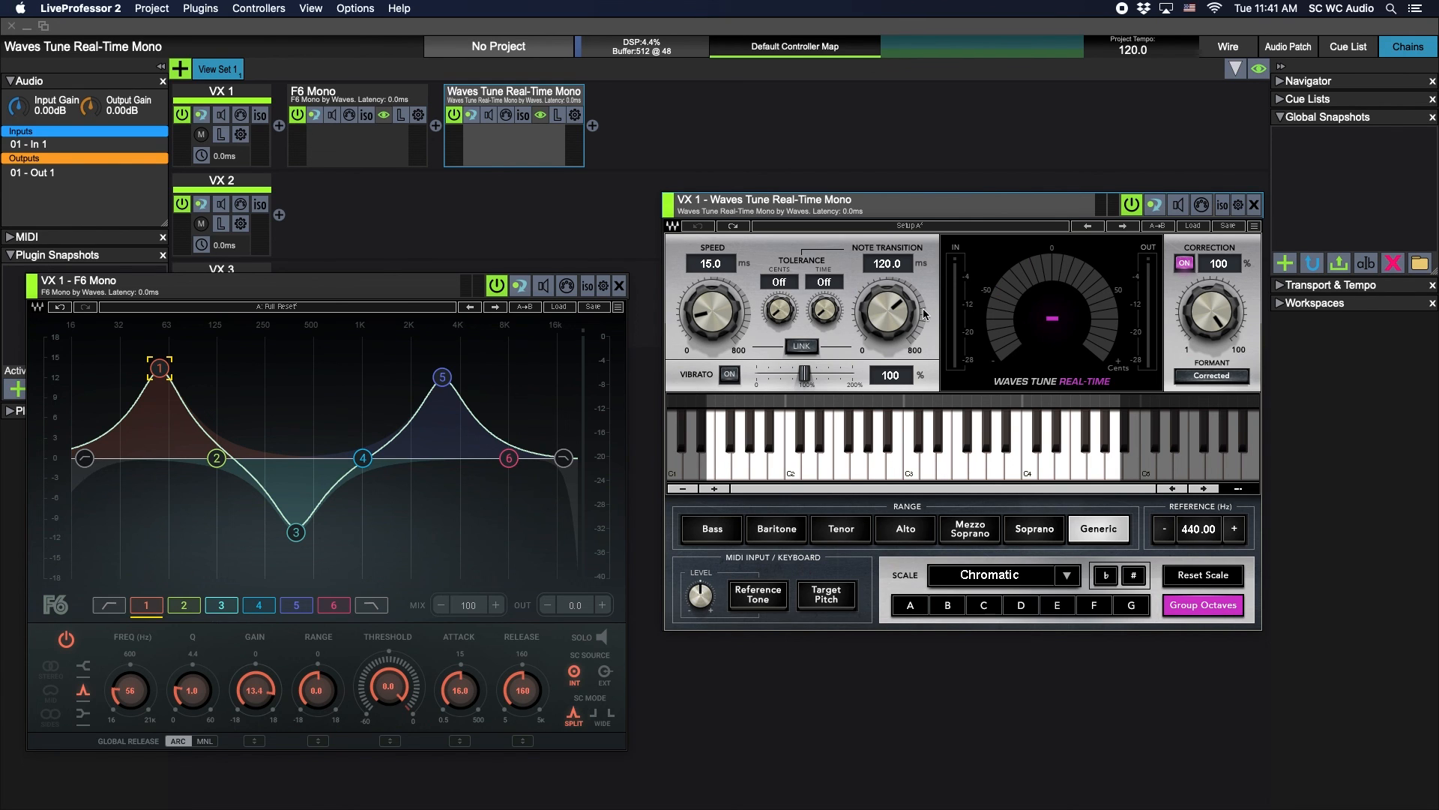
left_click(842, 534)
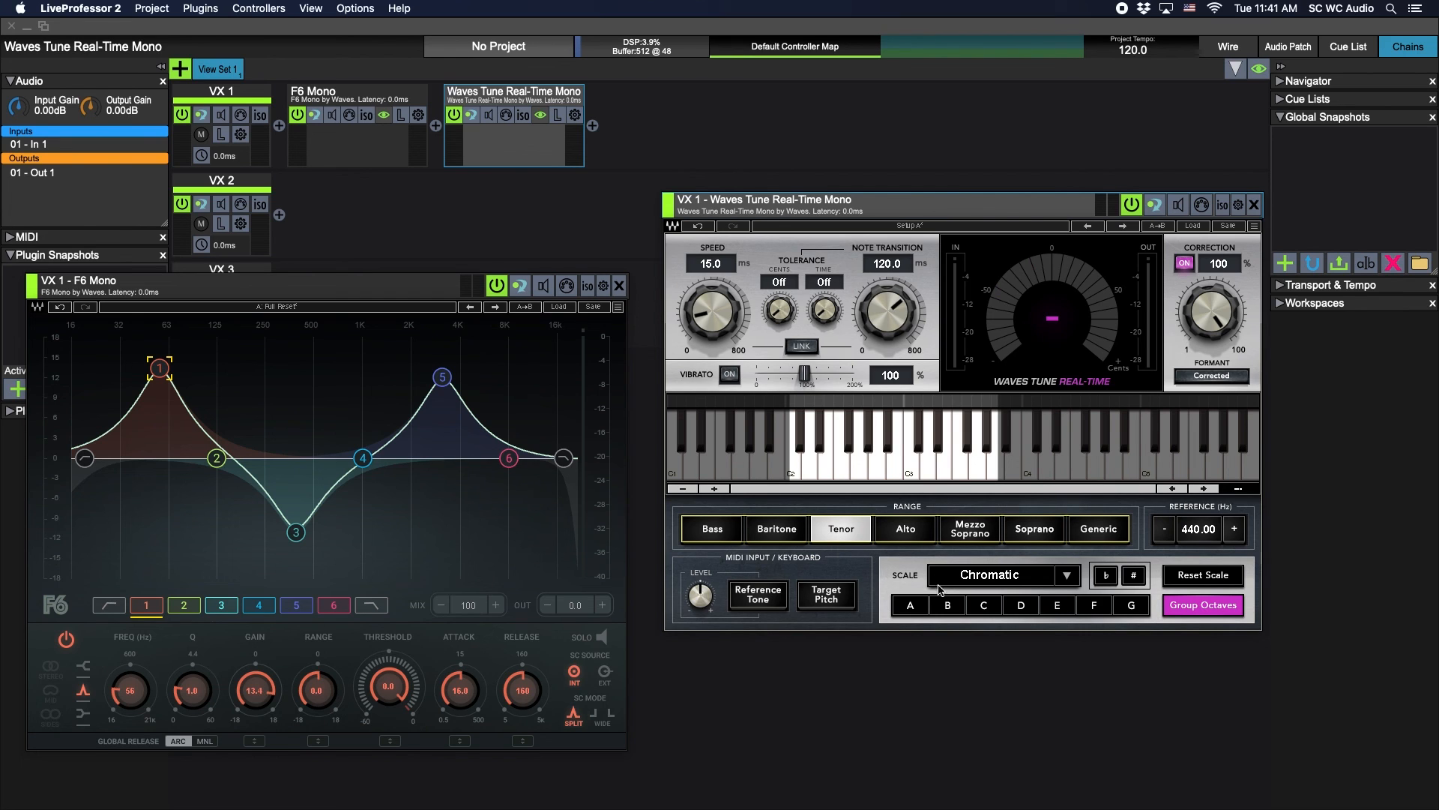
left_click(1027, 581)
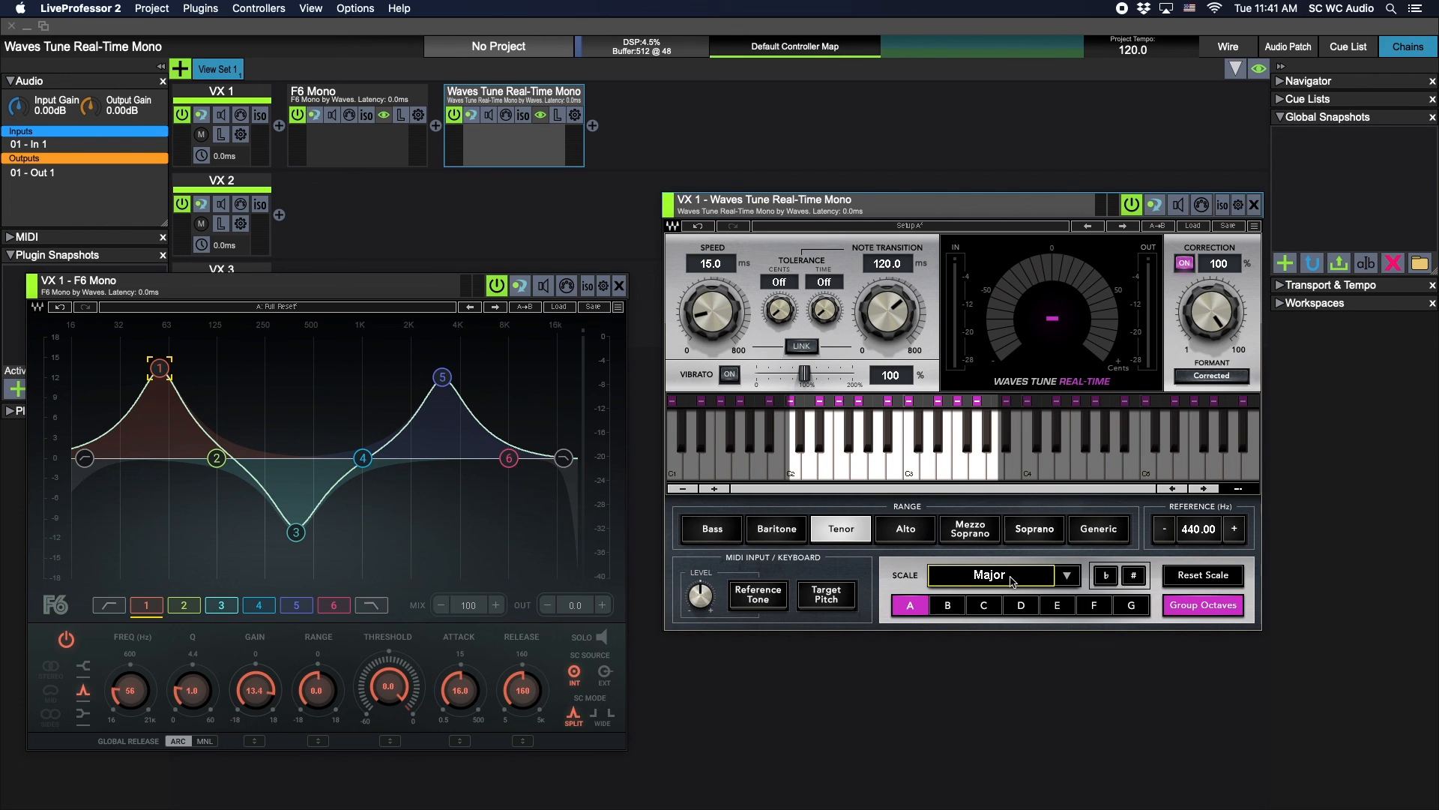
Try the keys C and B flat for the Waves Tune scale before setting the key to A
left_click(997, 609)
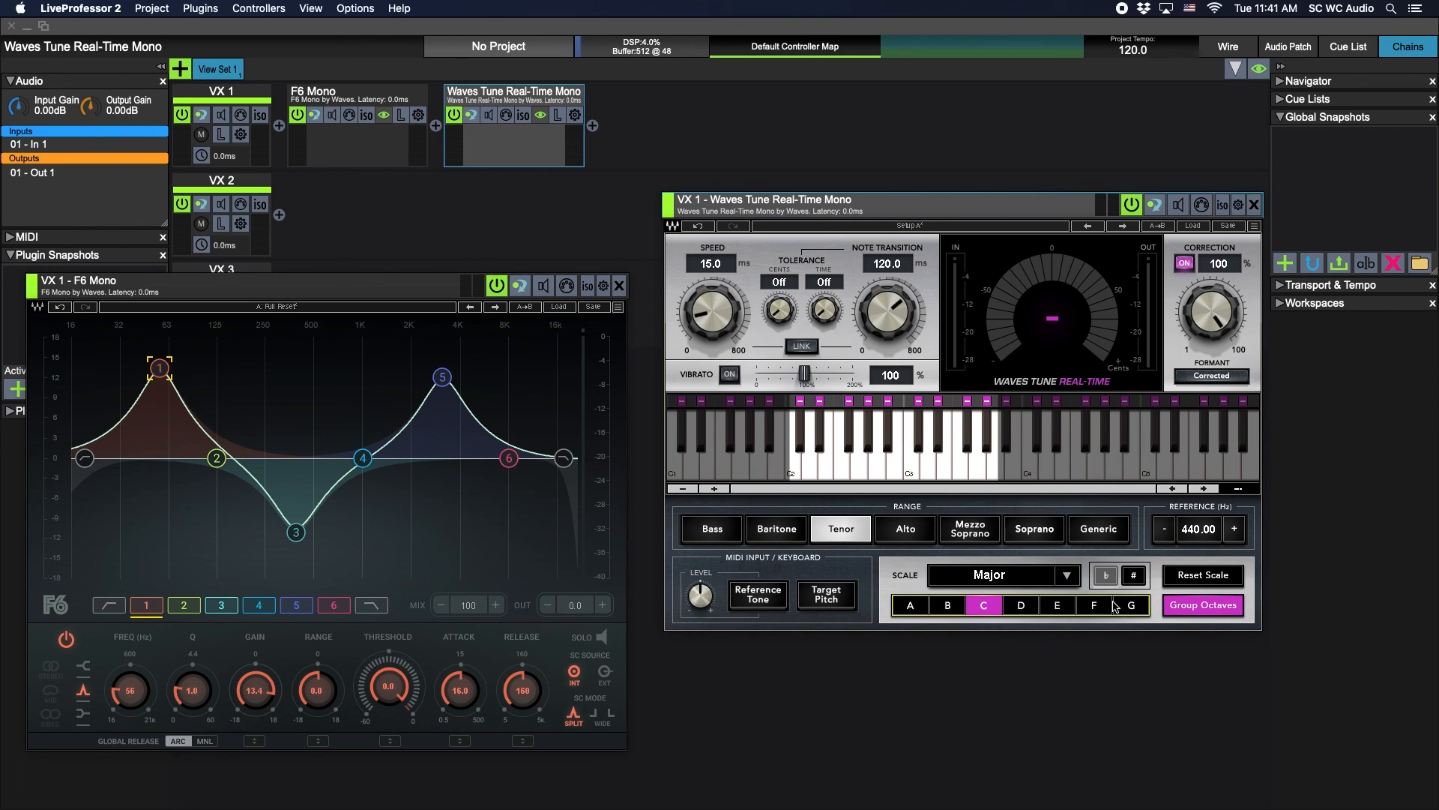
left_click(938, 609)
left_click(1103, 576)
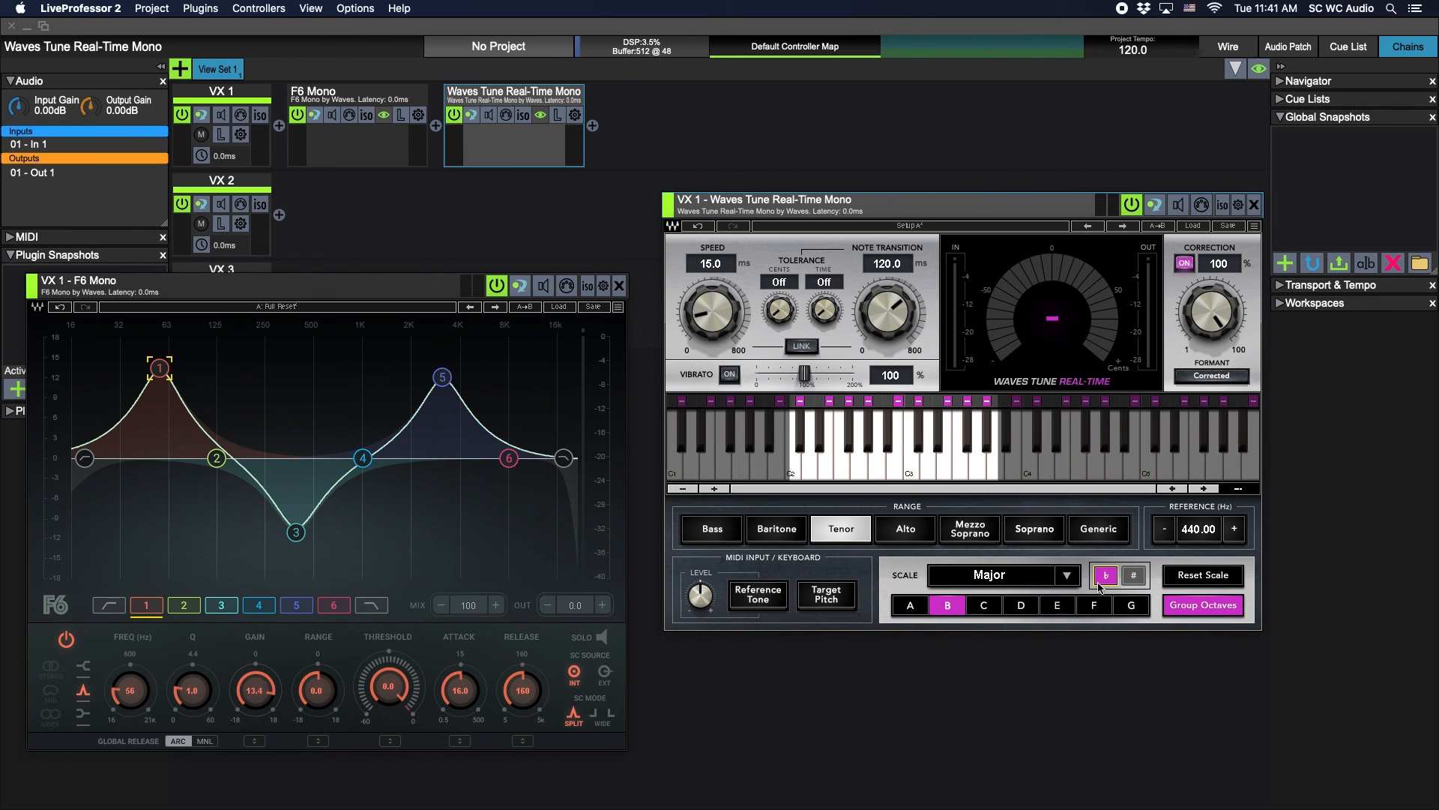
left_click(921, 605)
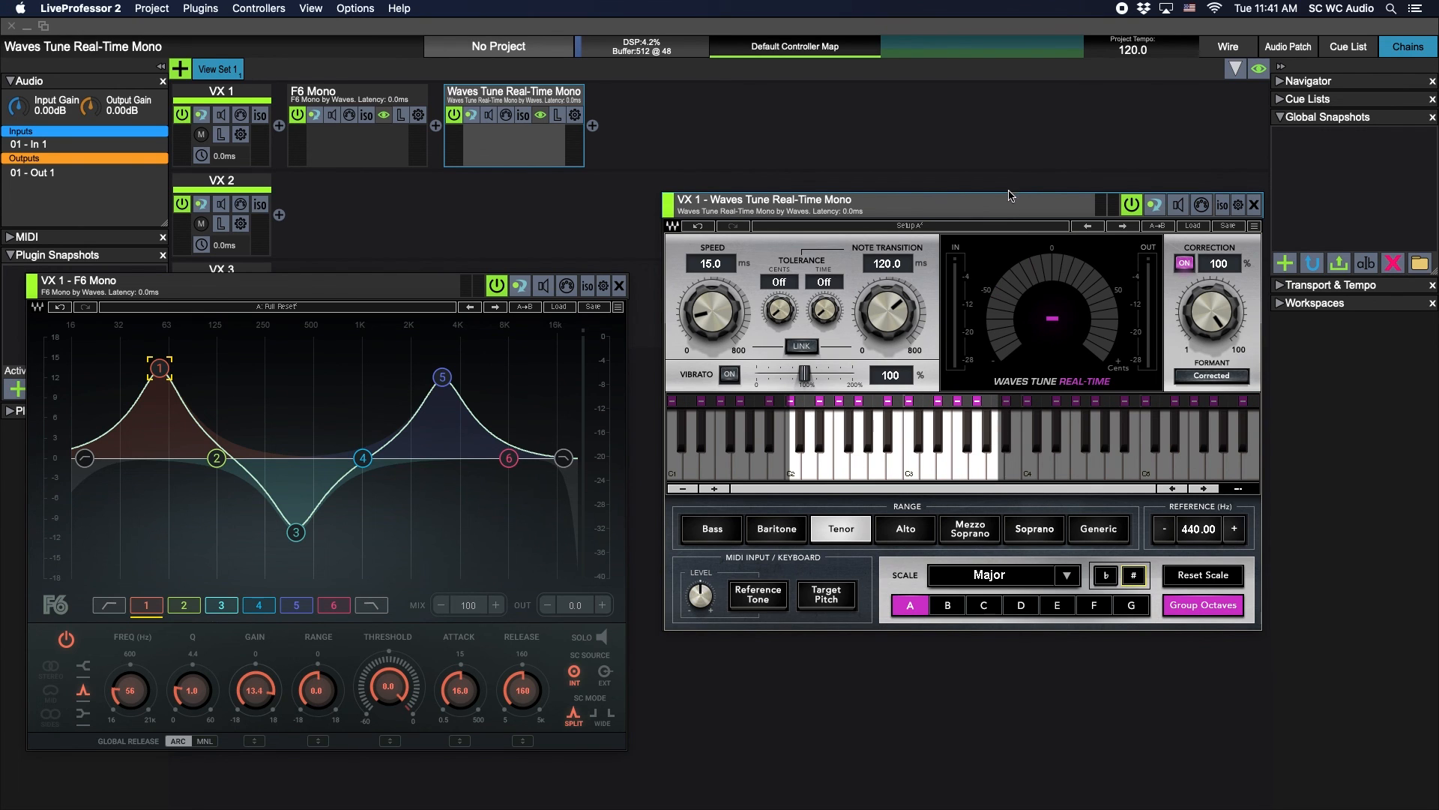
Reposition the Waves Tune window beside the F6 Mono window so both plugins are fully visible
left_click_drag(1009, 195, 995, 140)
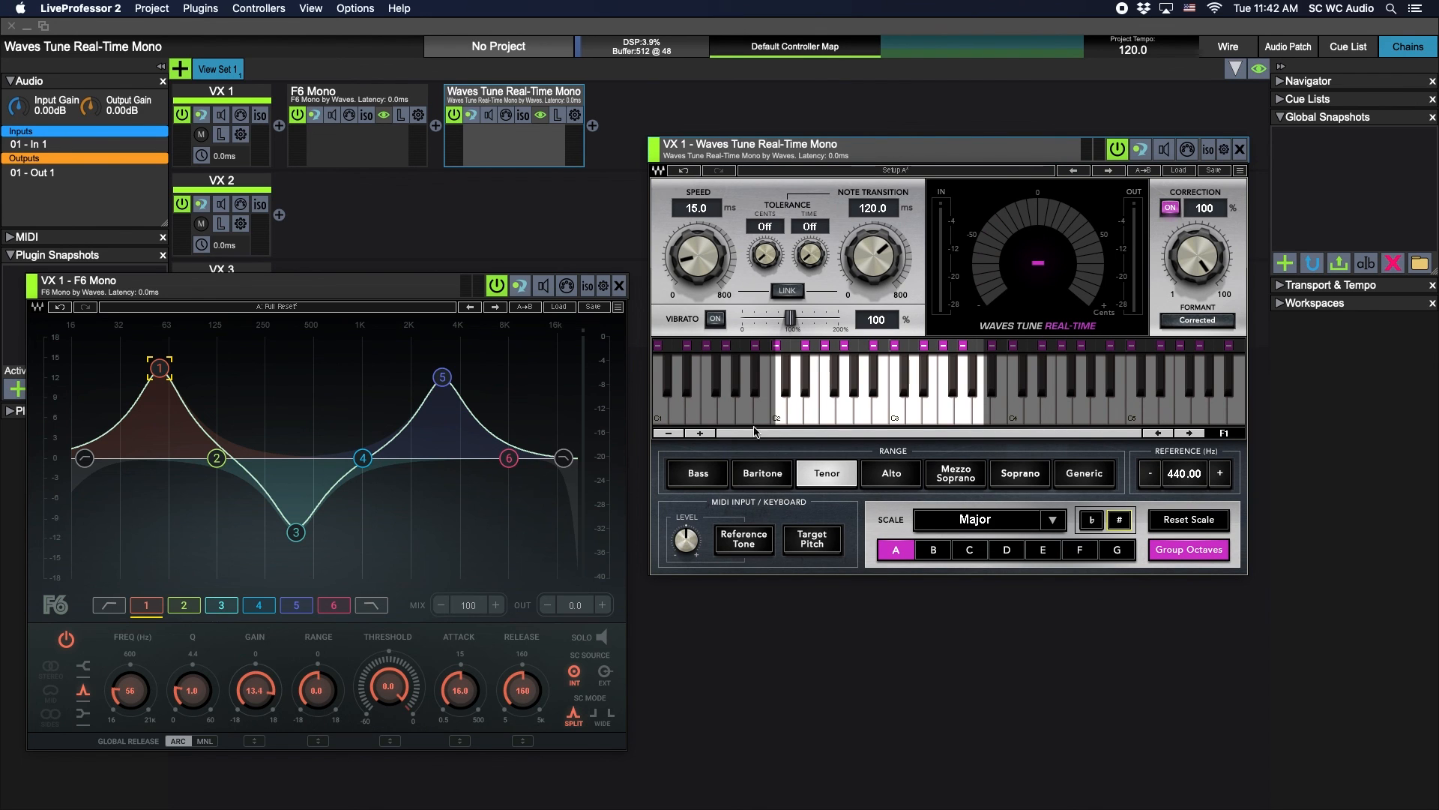
left_click_drag(1016, 147, 1014, 285)
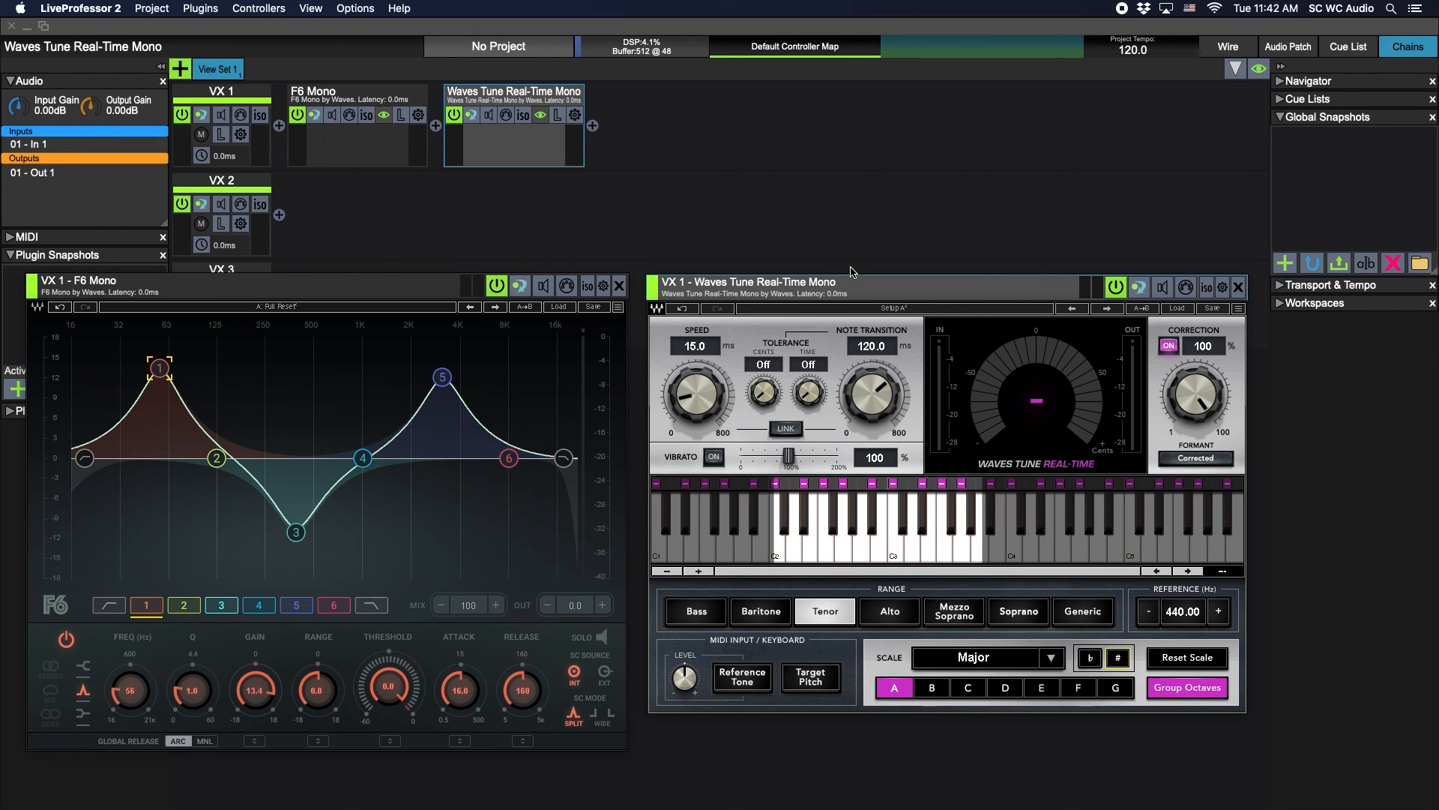
left_click_drag(875, 293, 876, 326)
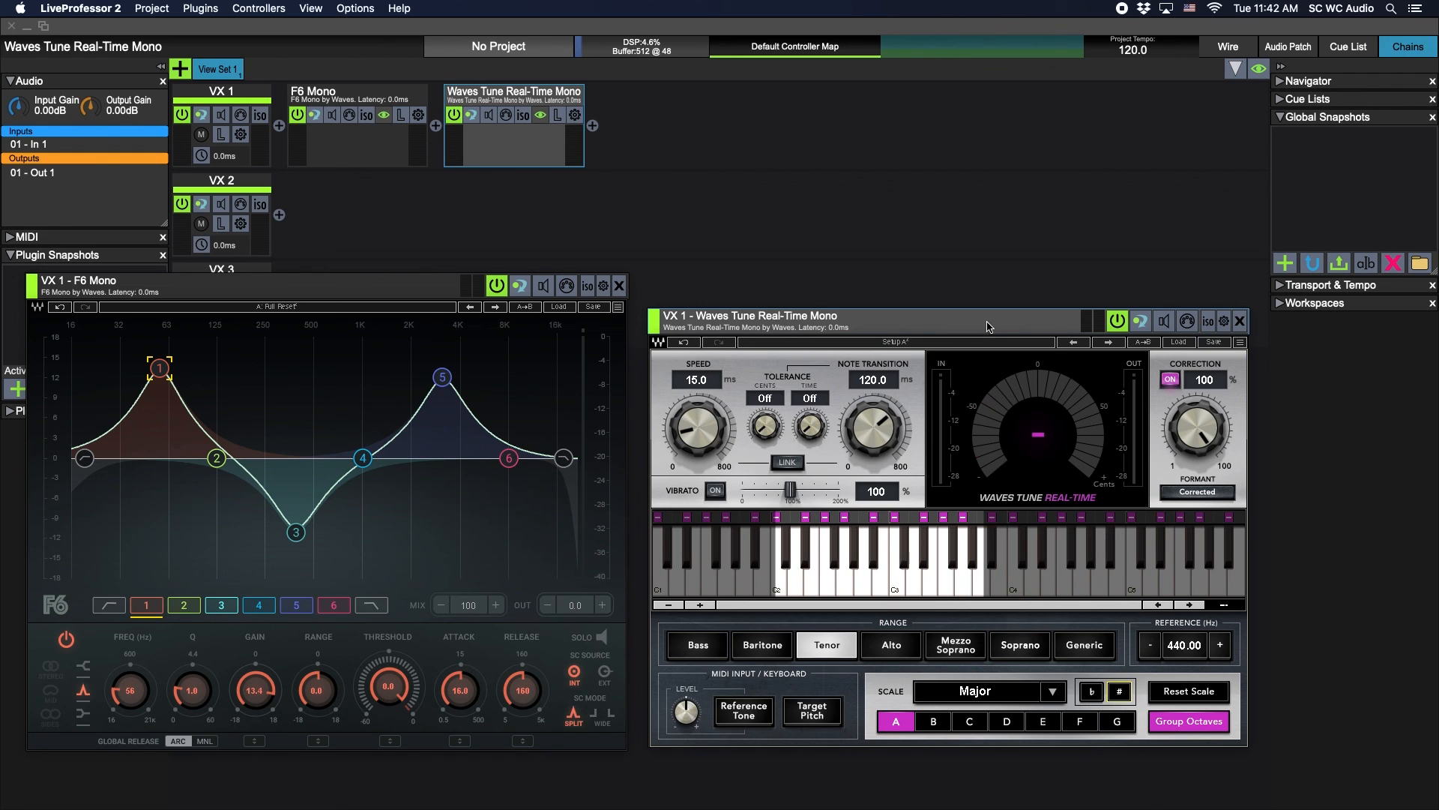
left_click_drag(967, 319, 954, 317)
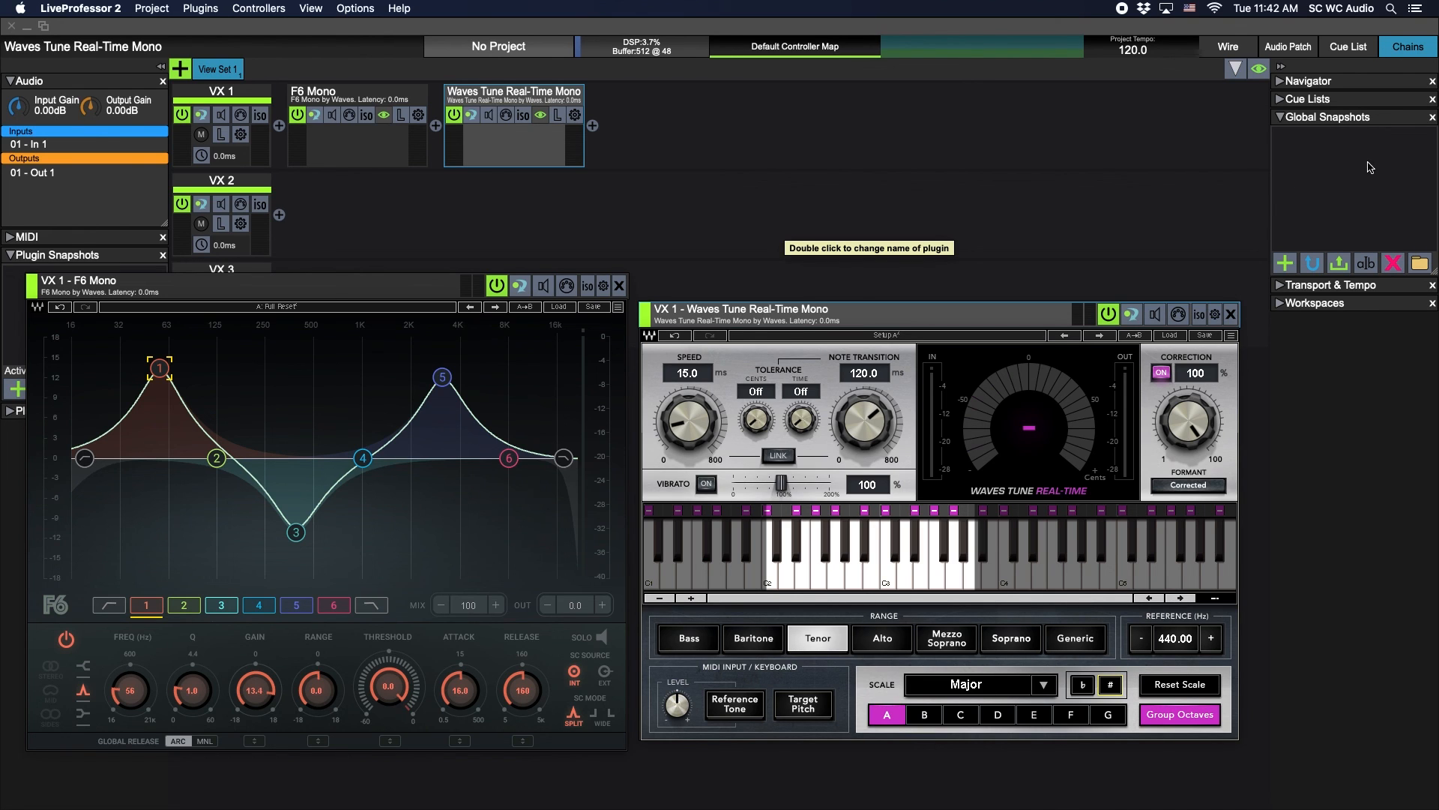
Save the current plugin settings as a new global snapshot named song 1
left_click(1285, 263)
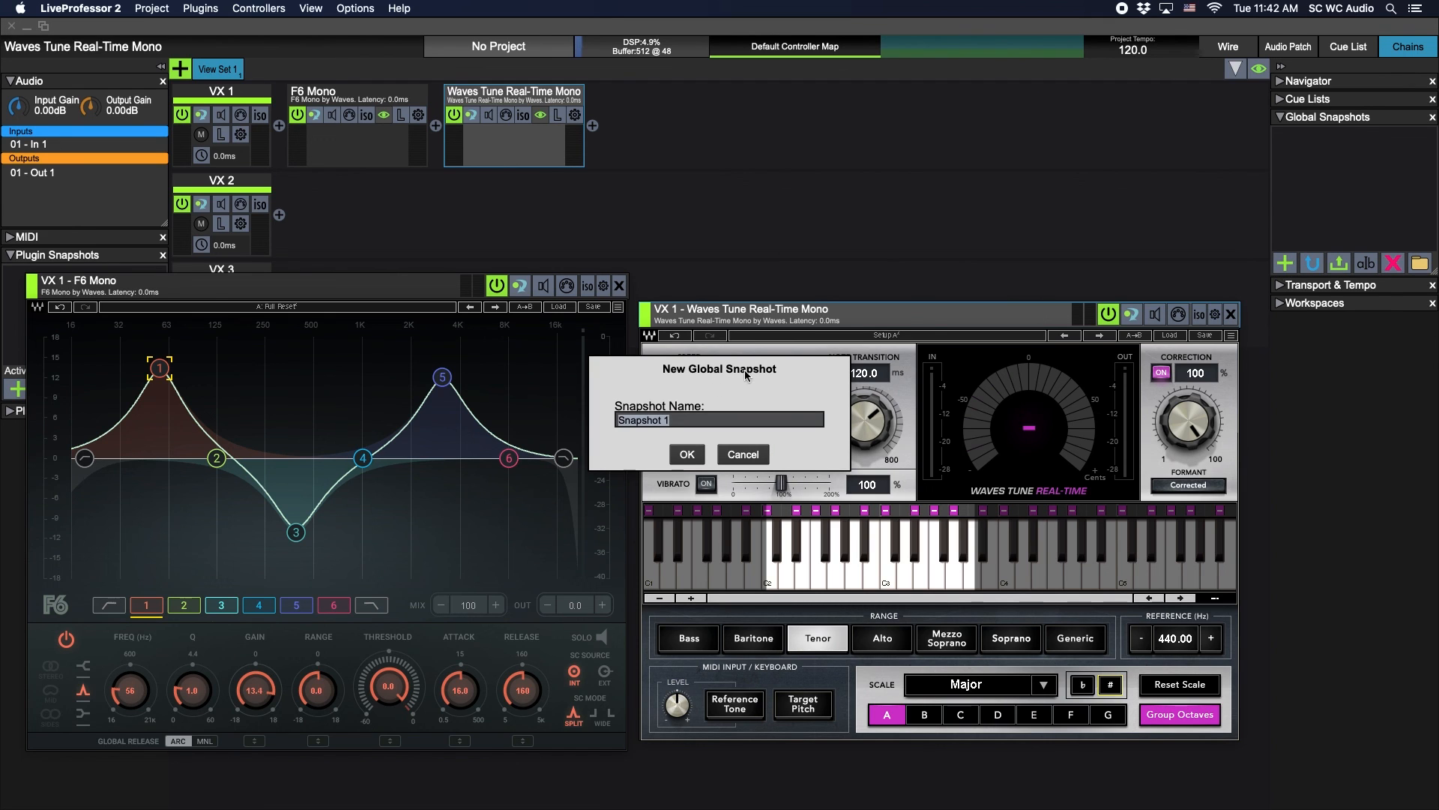
type("son")
left_click(686, 455)
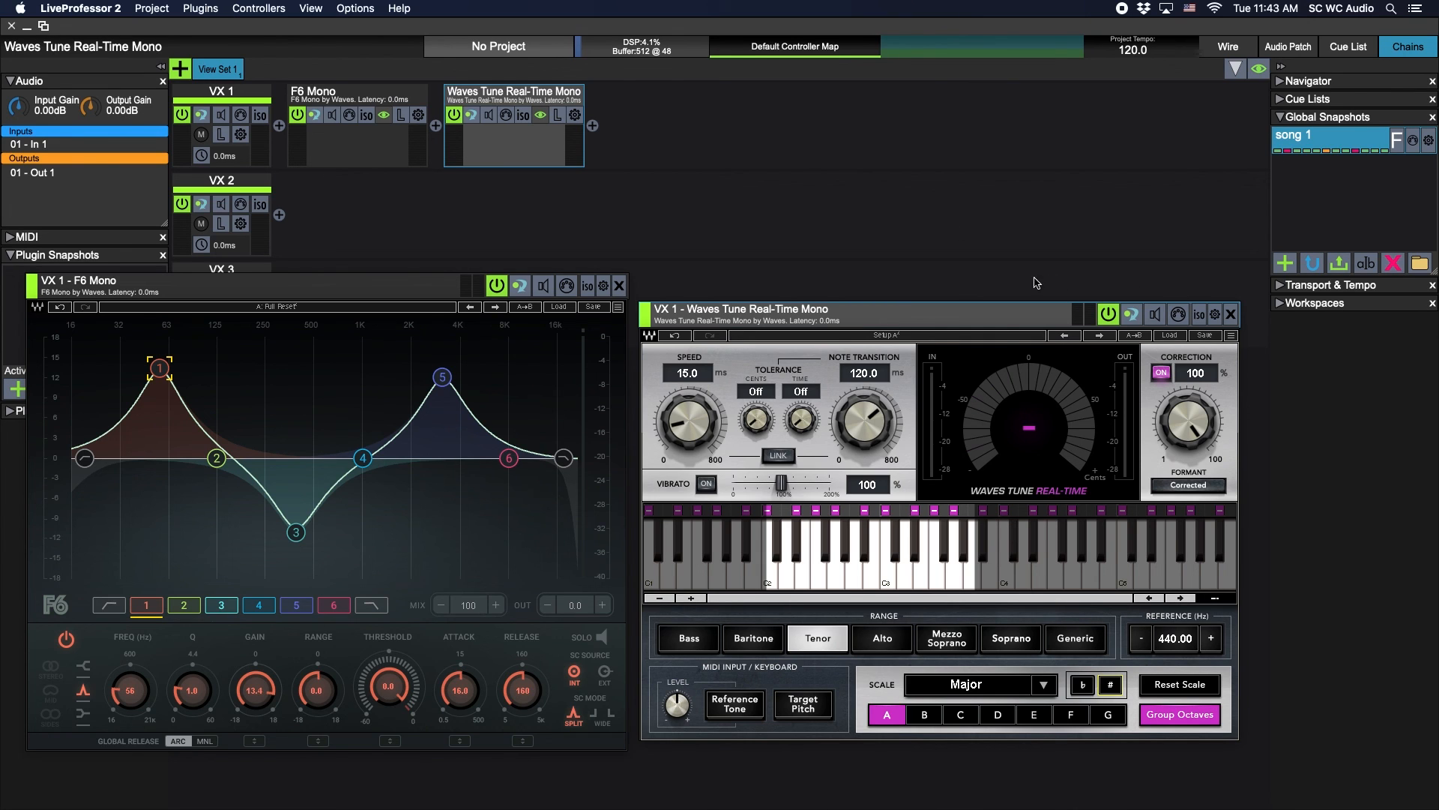
Set the Waves Tune key to B and invert the F6 curve, cutting bands 1 and 5 and boosting band 3, with band 1 at -18 dB
left_click(925, 716)
left_click_drag(442, 377, 425, 575)
left_click_drag(296, 532, 312, 341)
left_click_drag(162, 375, 161, 576)
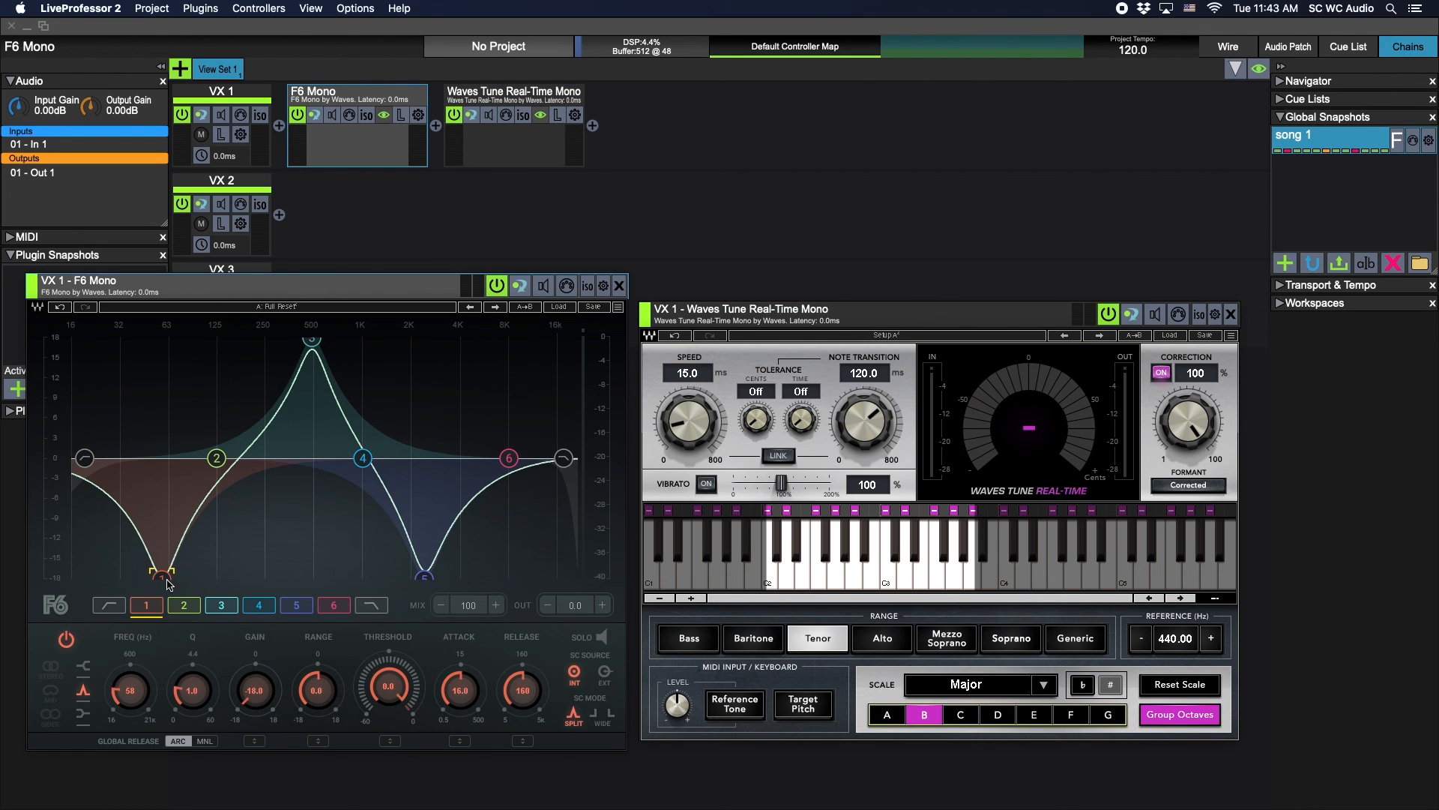
Save the changed plugin settings as a second global snapshot named song 2
left_click(1285, 263)
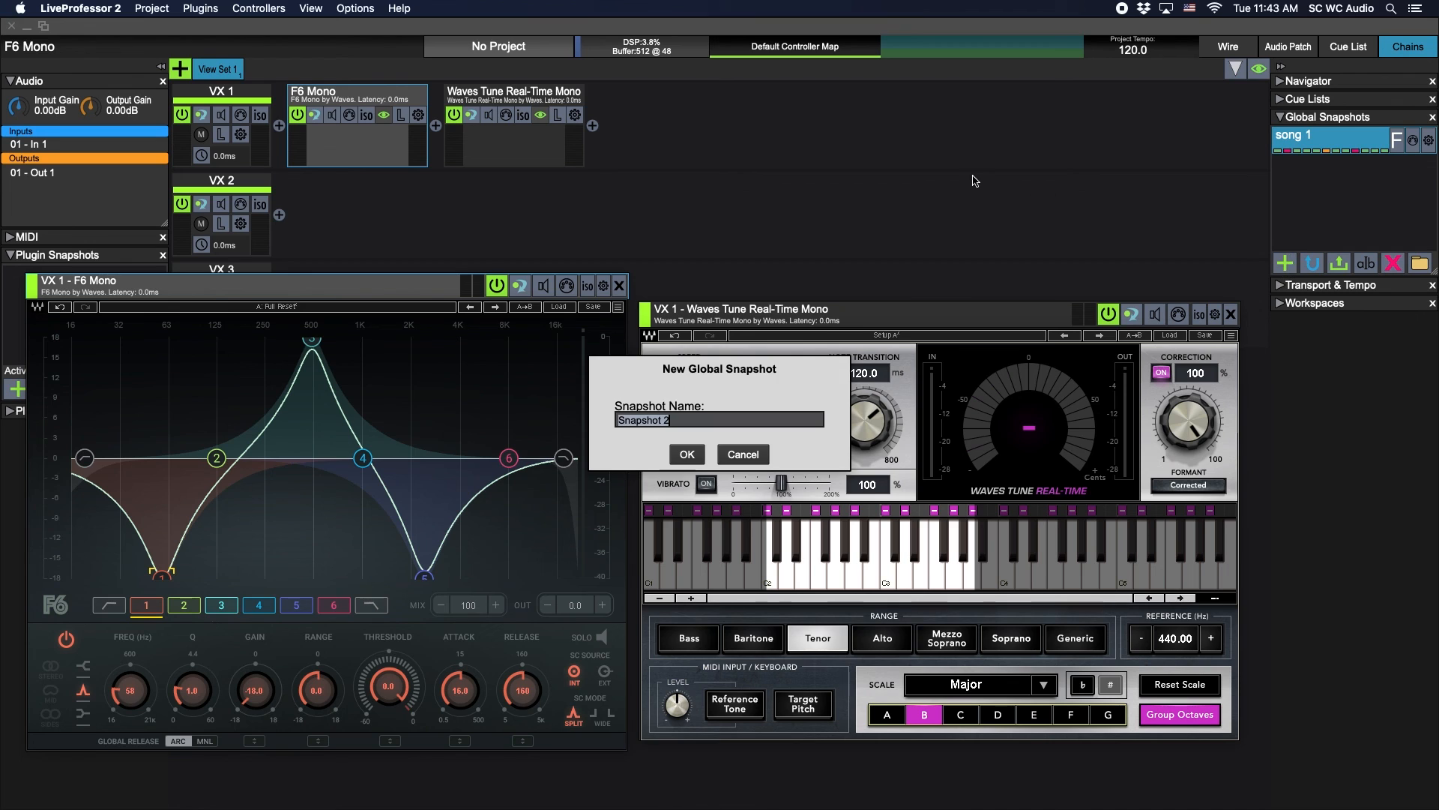
type("song 2")
left_click(688, 454)
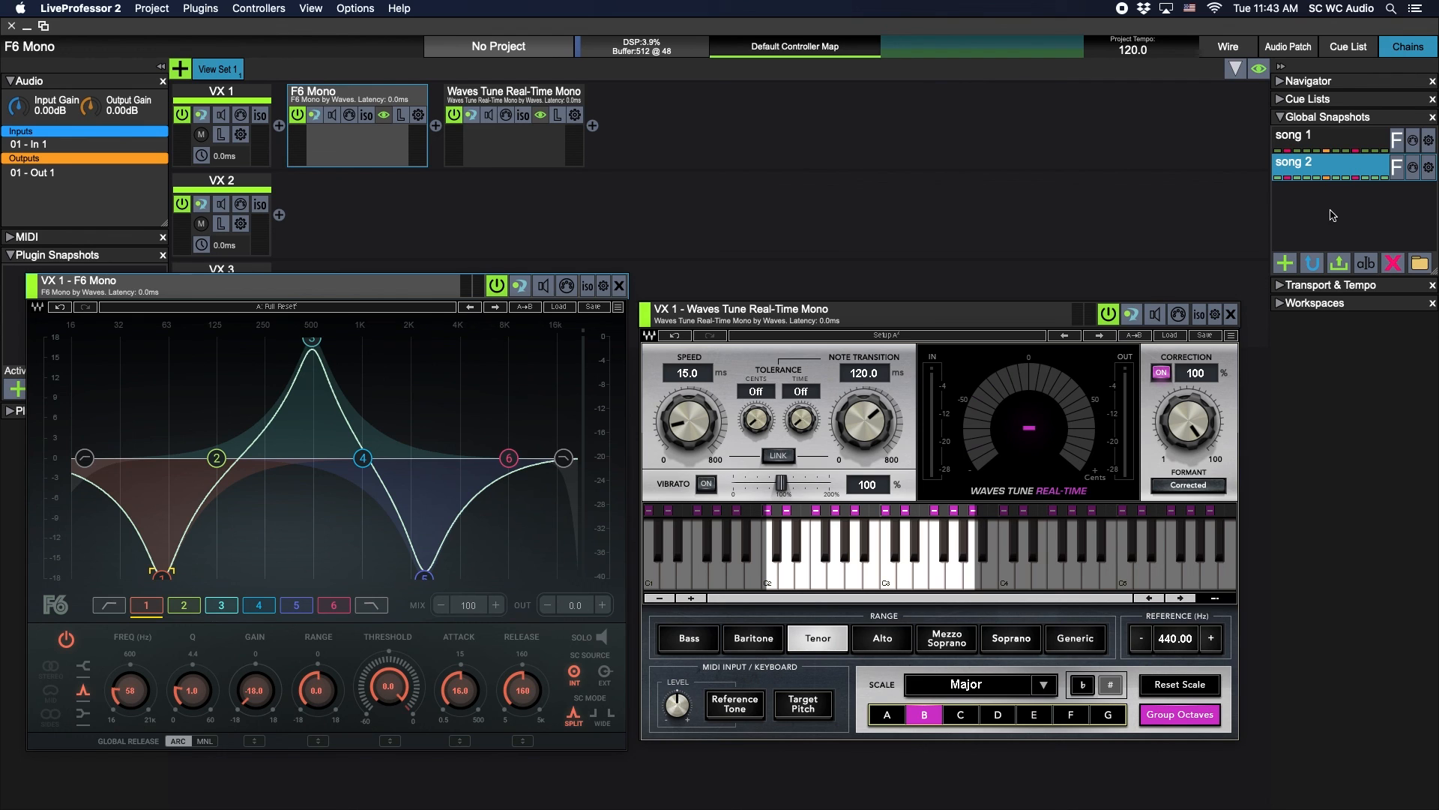
Recall the song 1 and song 2 snapshots alternately to compare their plugin settings, ending on song 2
left_click(1306, 144)
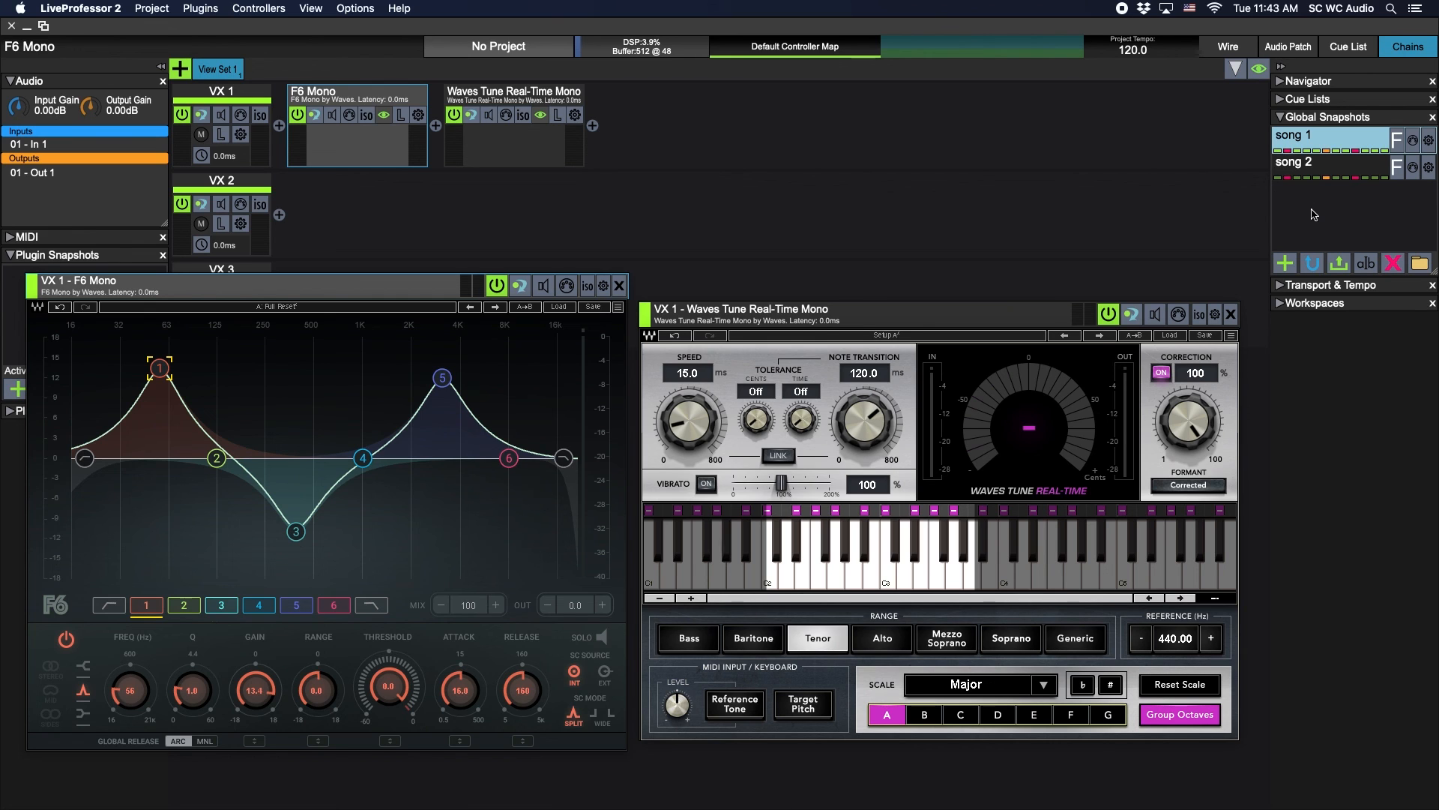
left_click(1303, 162)
left_click(1291, 148)
left_click(1308, 169)
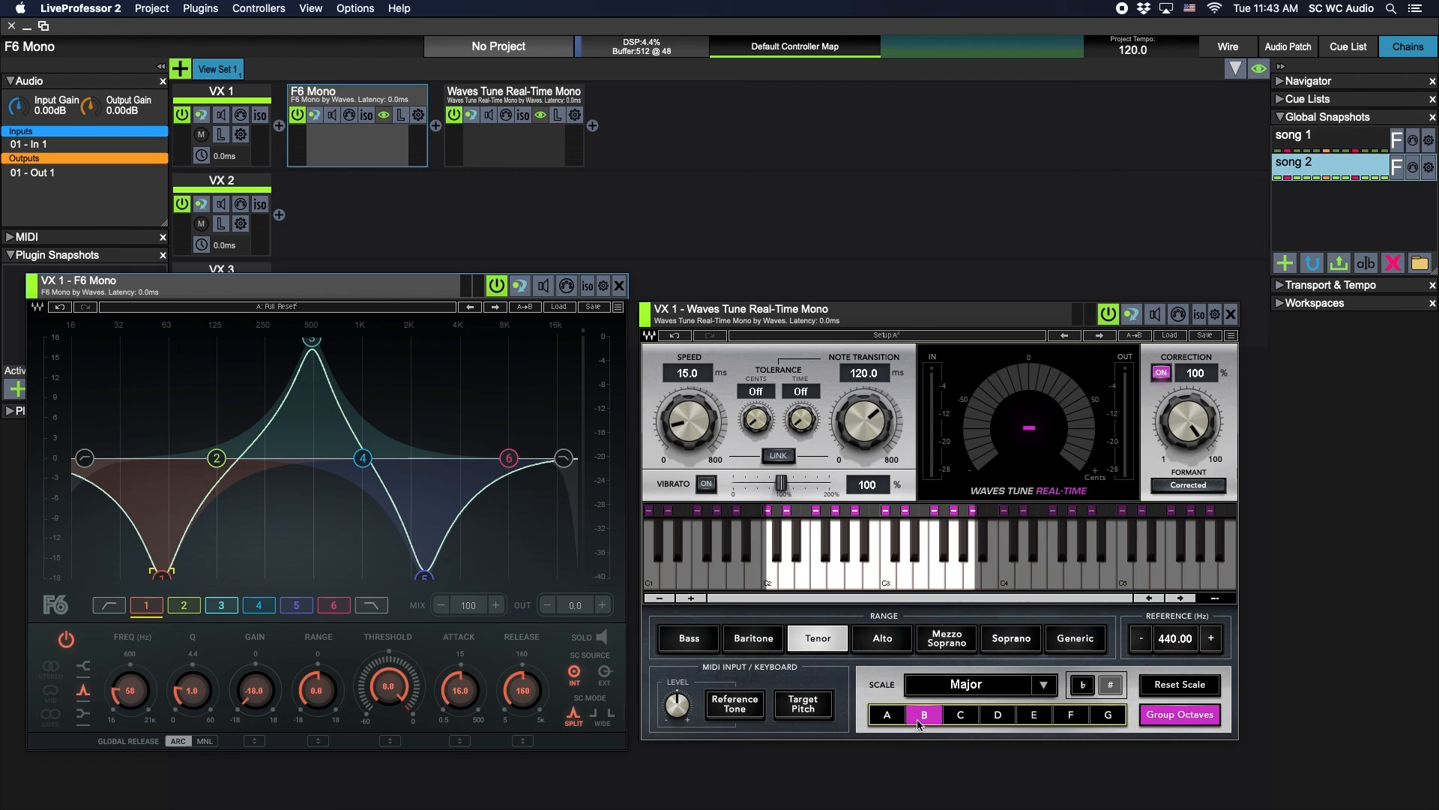
Try the Waves Tune key at B flat, and recall song 1 and song 2 without updating the snapshot
left_click(1083, 686)
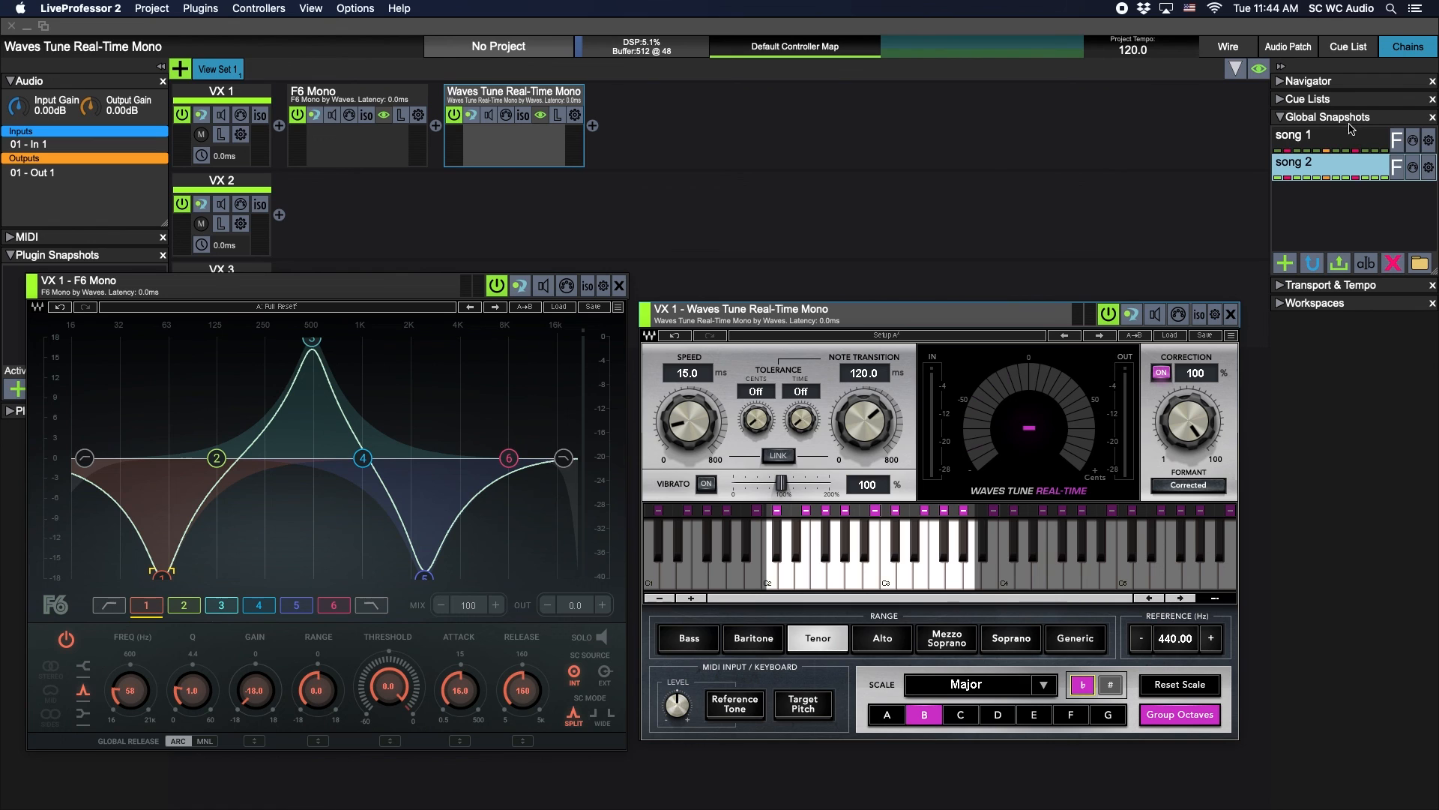
left_click(1288, 140)
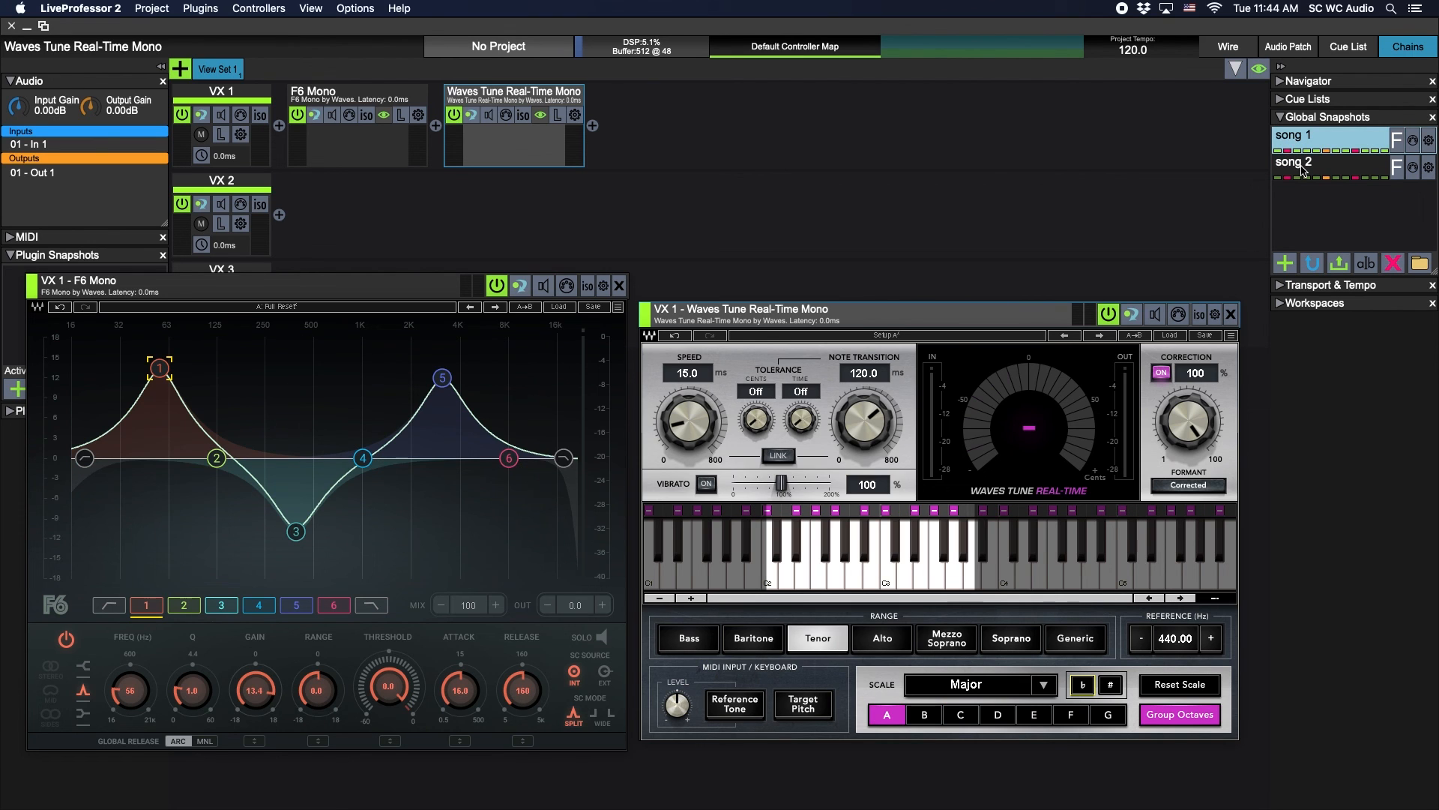
left_click(1303, 171)
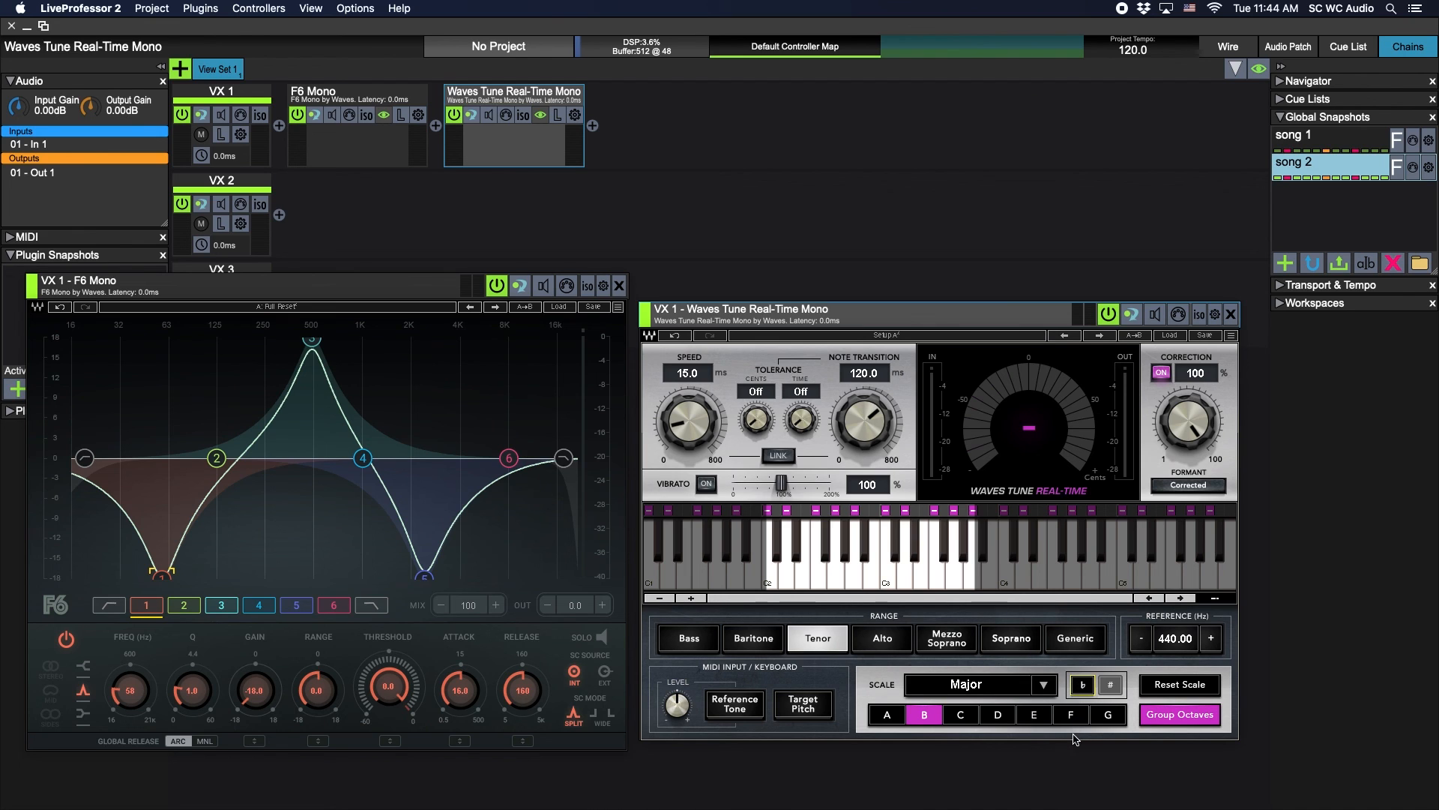
Set the Waves Tune key to B flat and update the song 2 snapshot with the change
left_click(1081, 688)
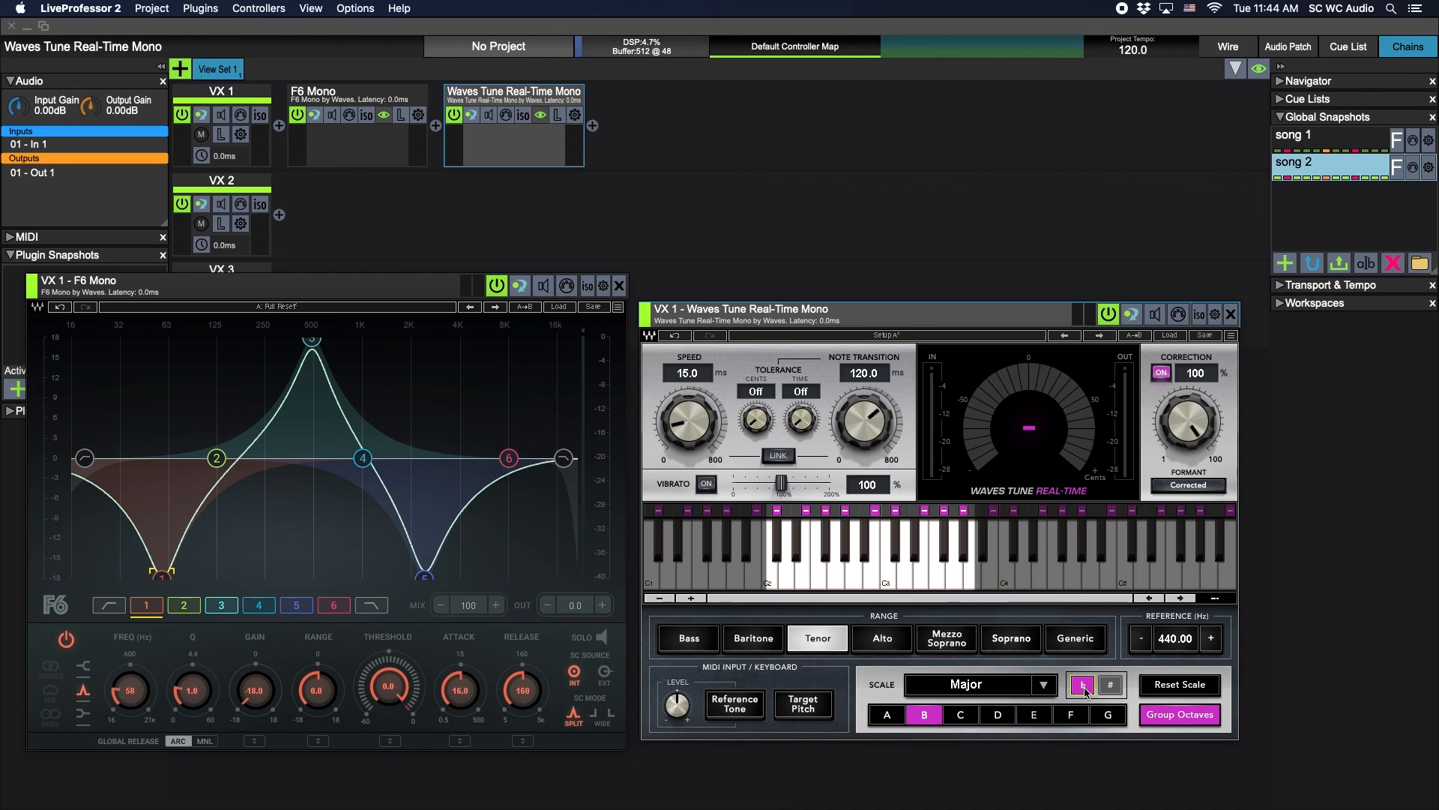
left_click(1429, 169)
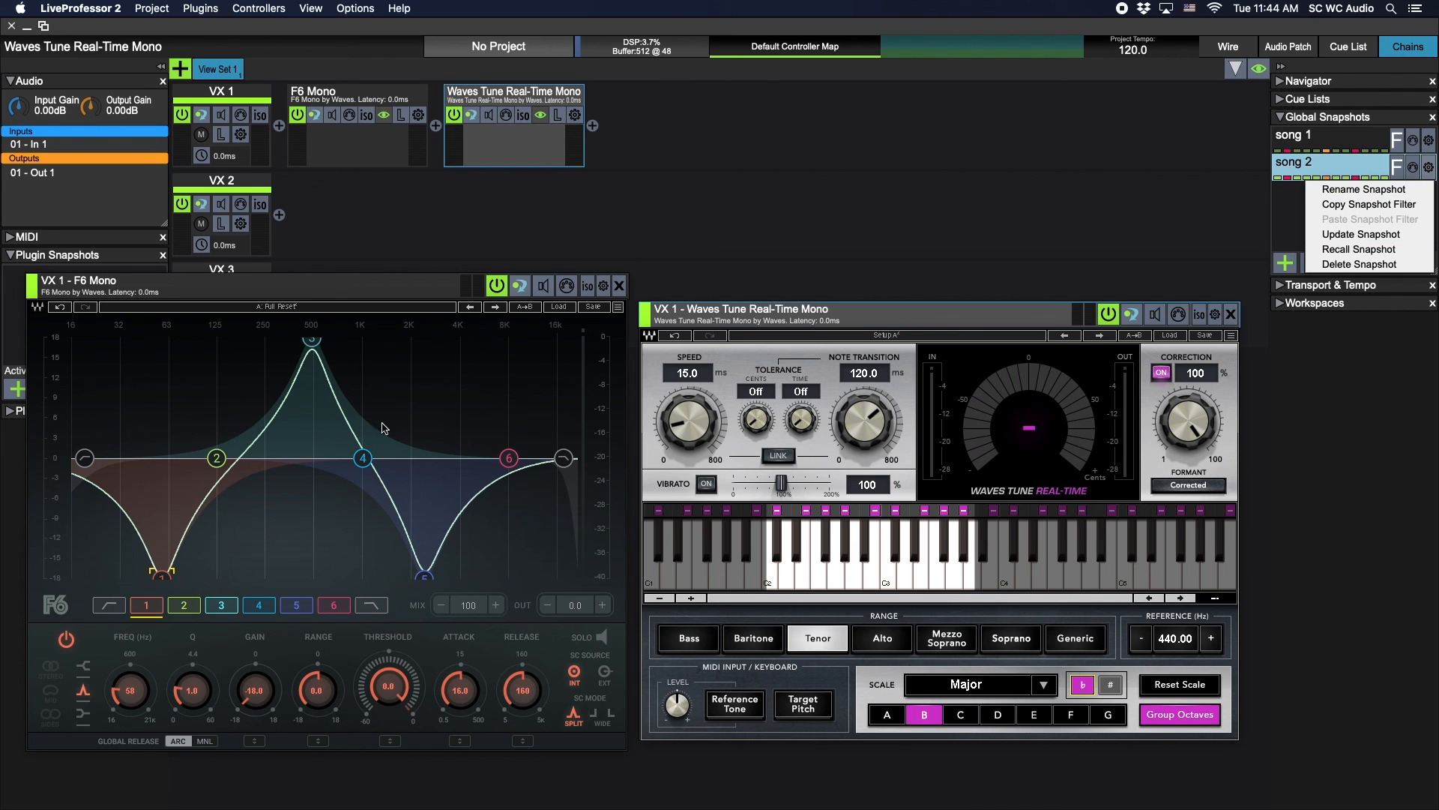
left_click(1356, 235)
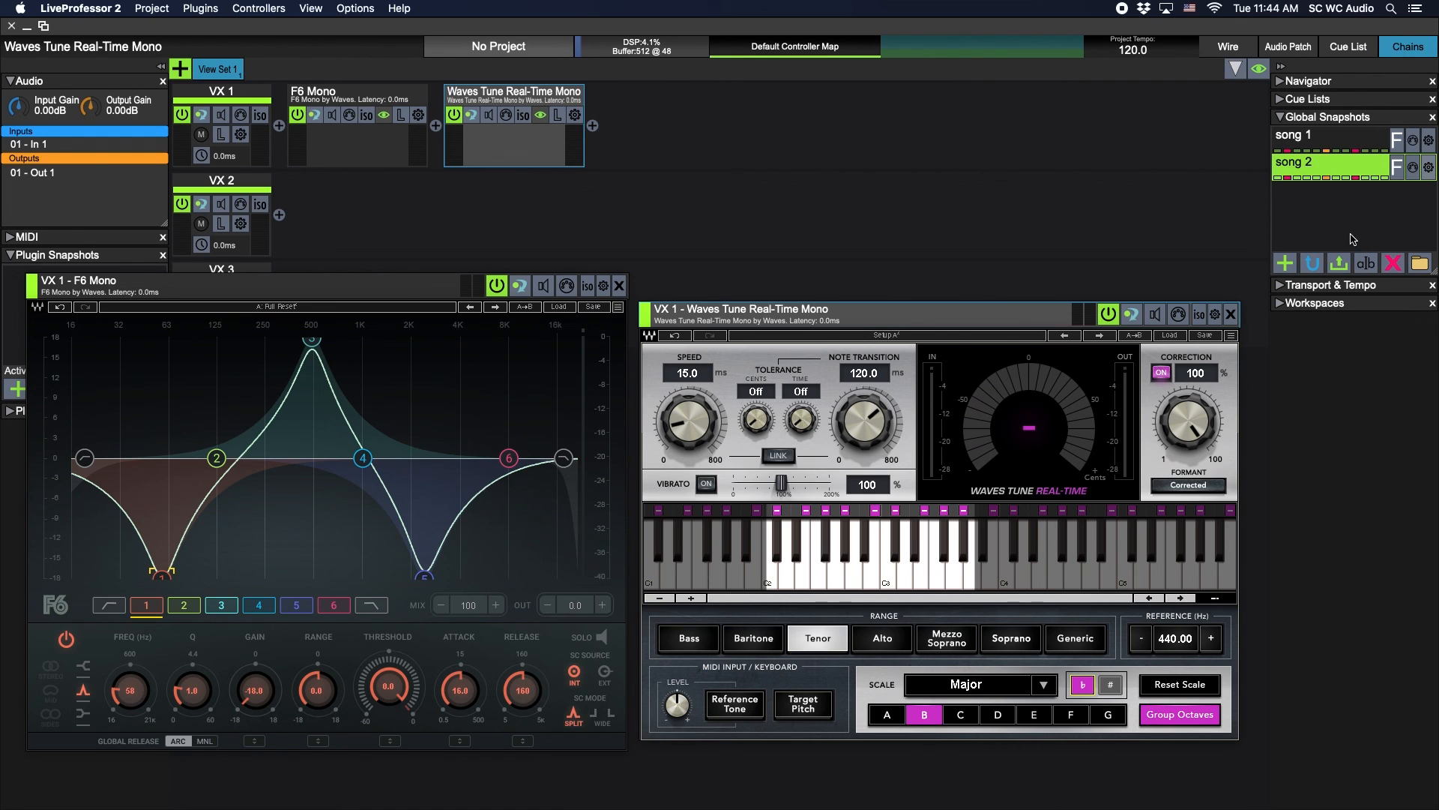
Recall song 1 and return to song 2 to check the key stored in the updated snapshot
left_click(1309, 139)
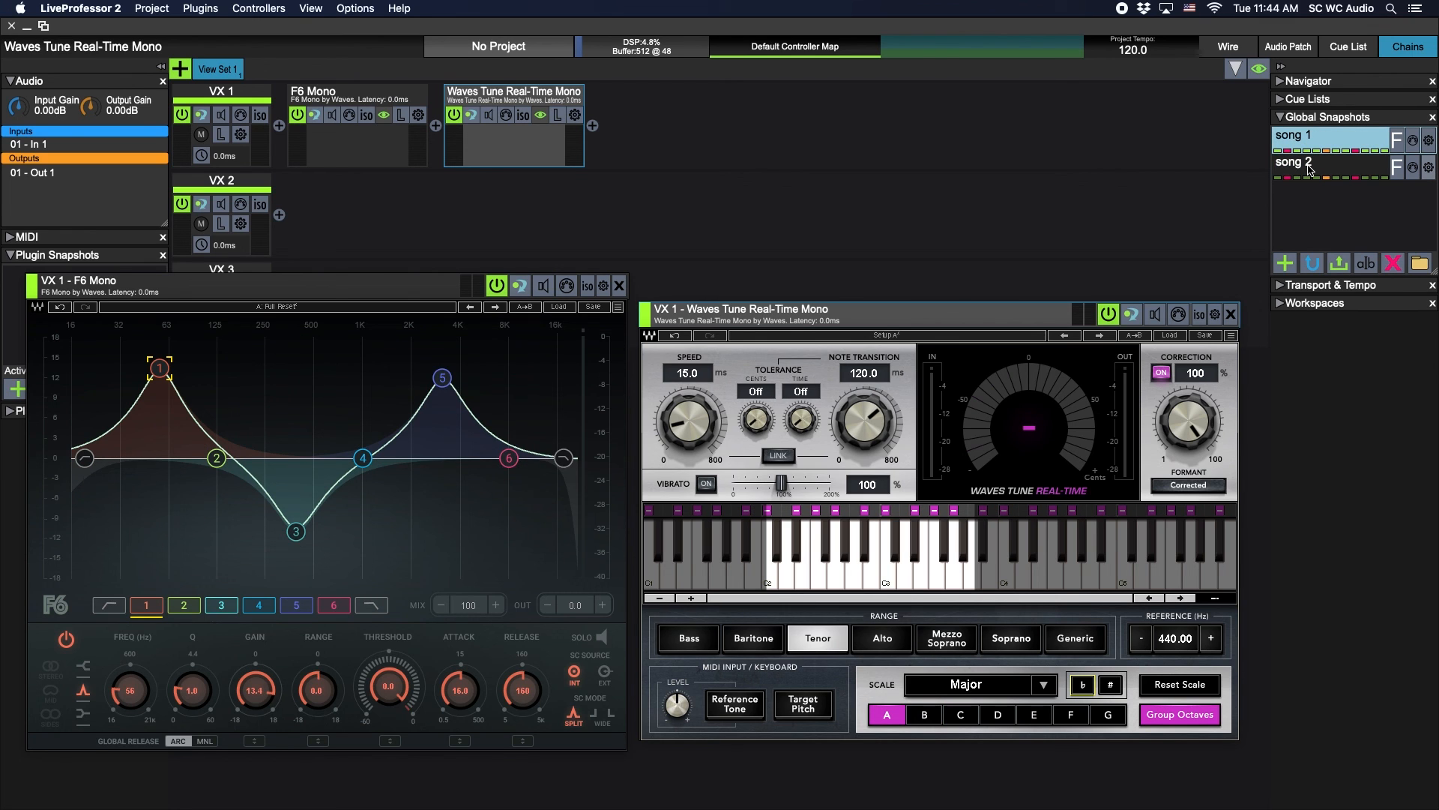
left_click(1309, 166)
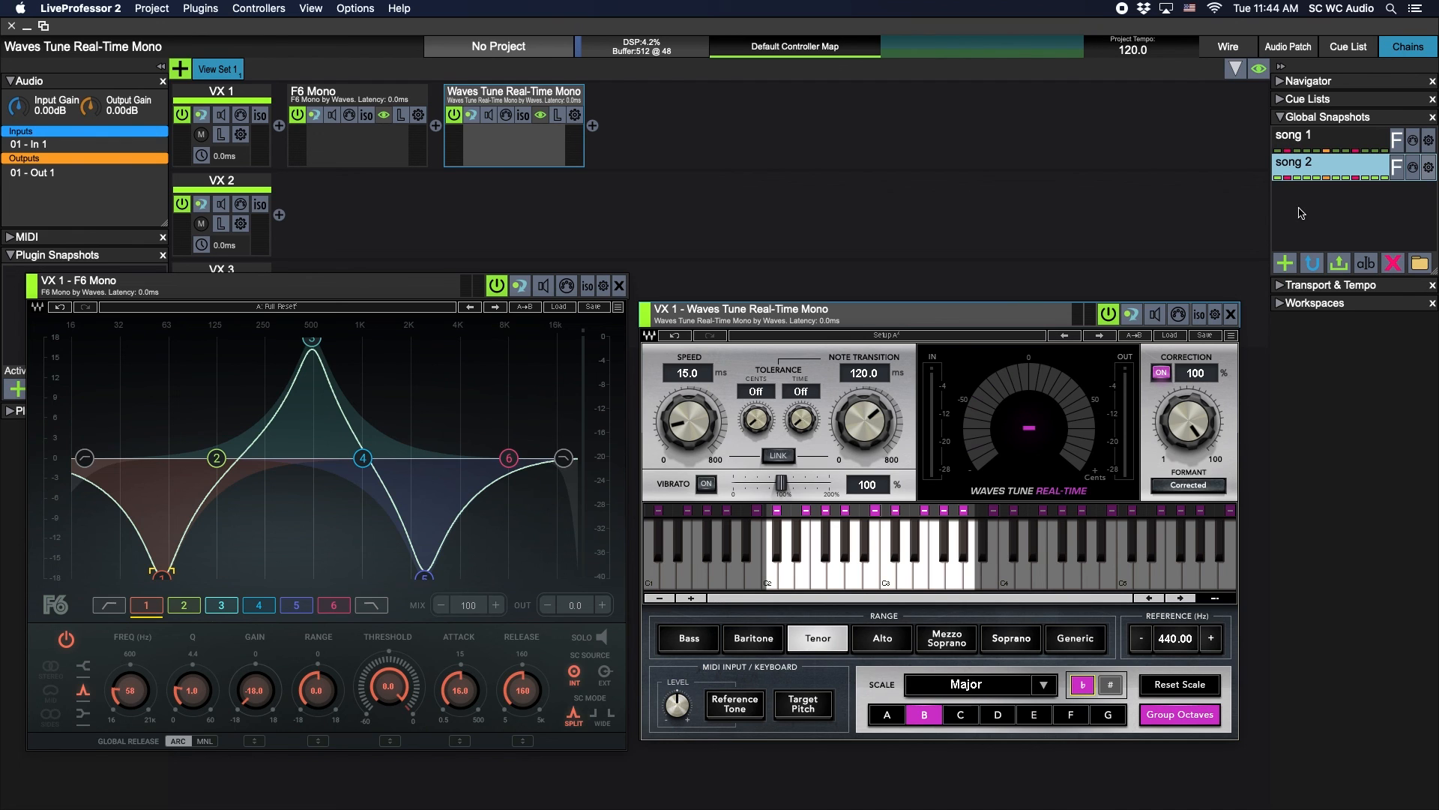
Set the Waves Tune key to C natural and boost F6 band 4 by about 16.2 dB near 10 kHz
left_click_drag(905, 323, 911, 293)
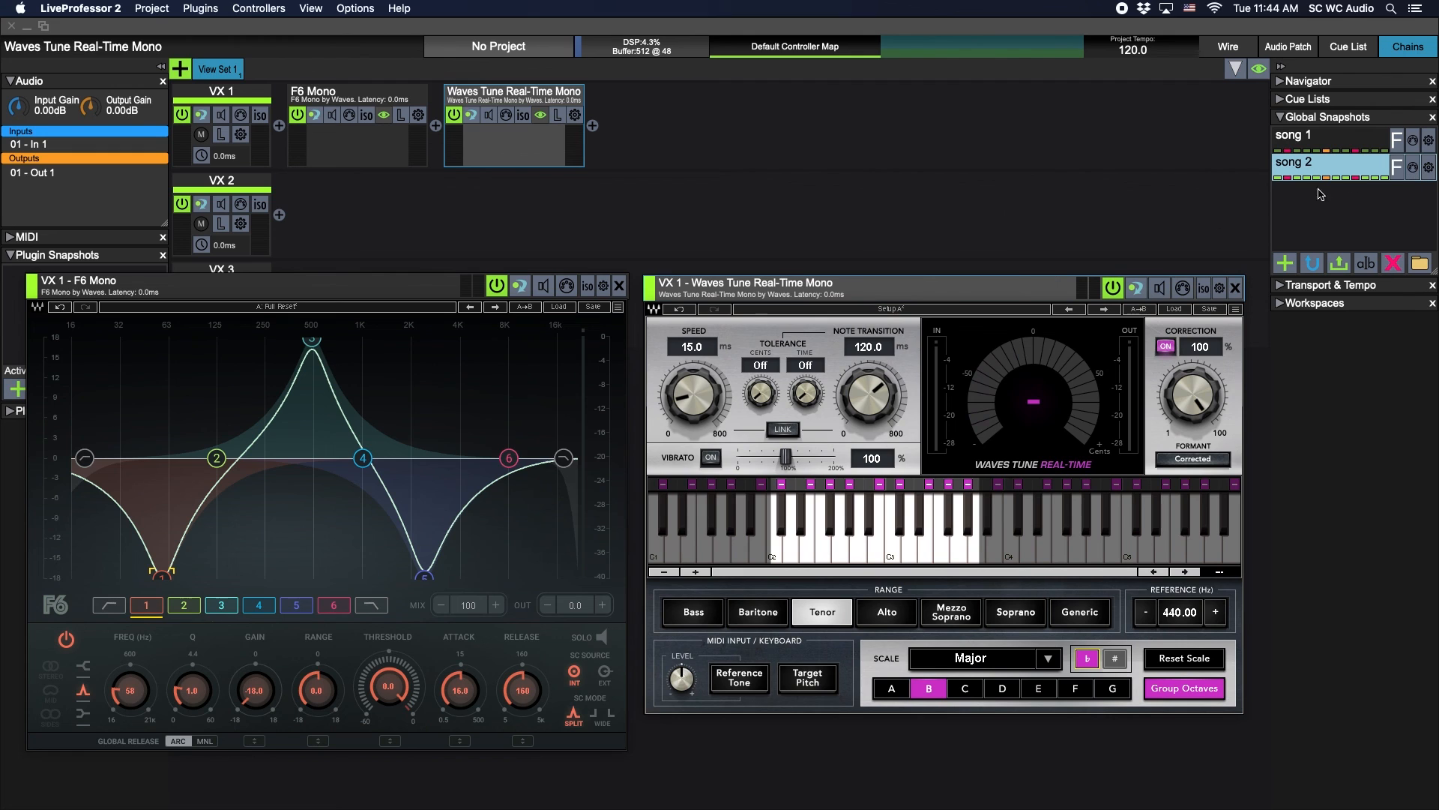
left_click(1285, 263)
left_click(735, 460)
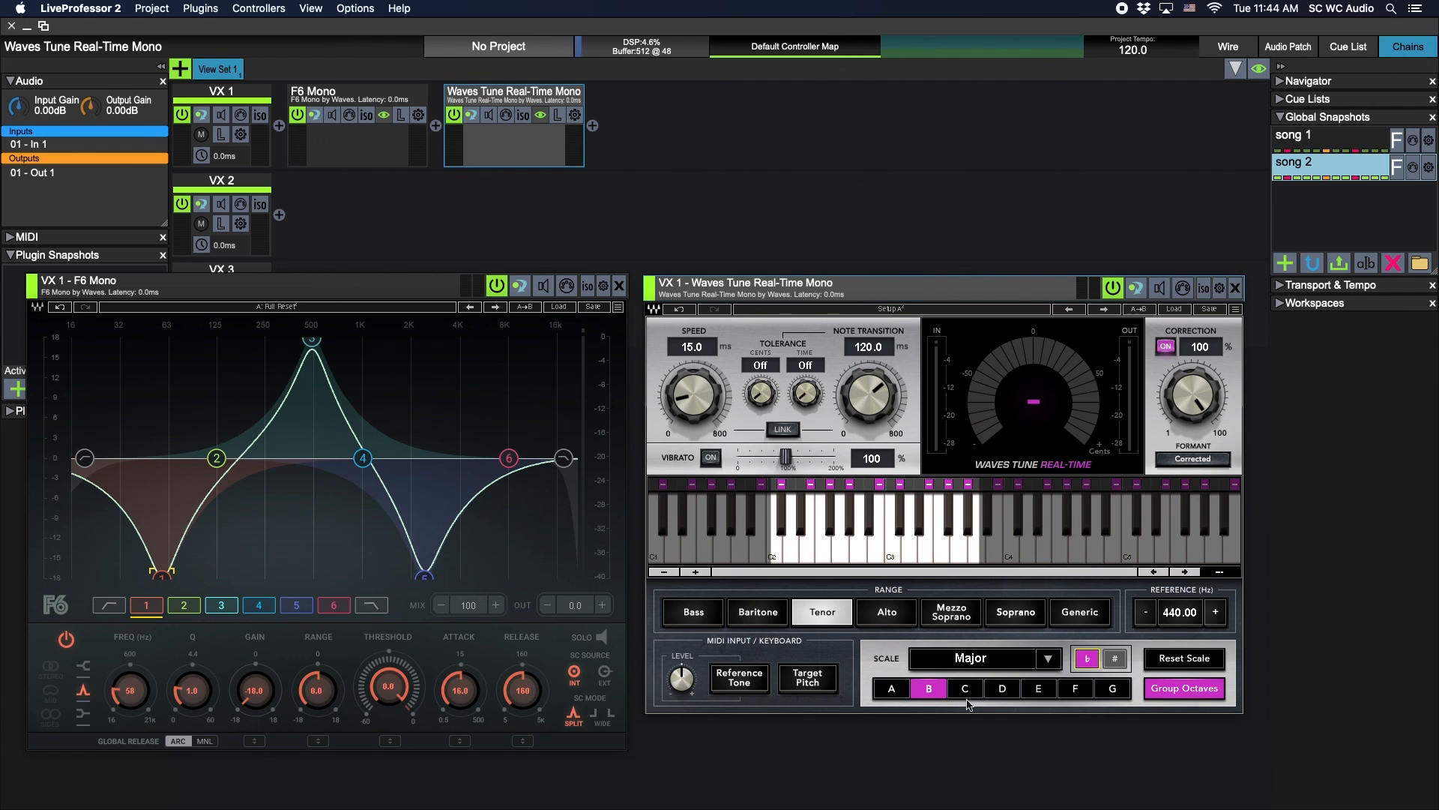
left_click(968, 691)
left_click_drag(364, 458, 530, 350)
Save the current plugin settings as a new global snapshot named song 3
left_click(1285, 263)
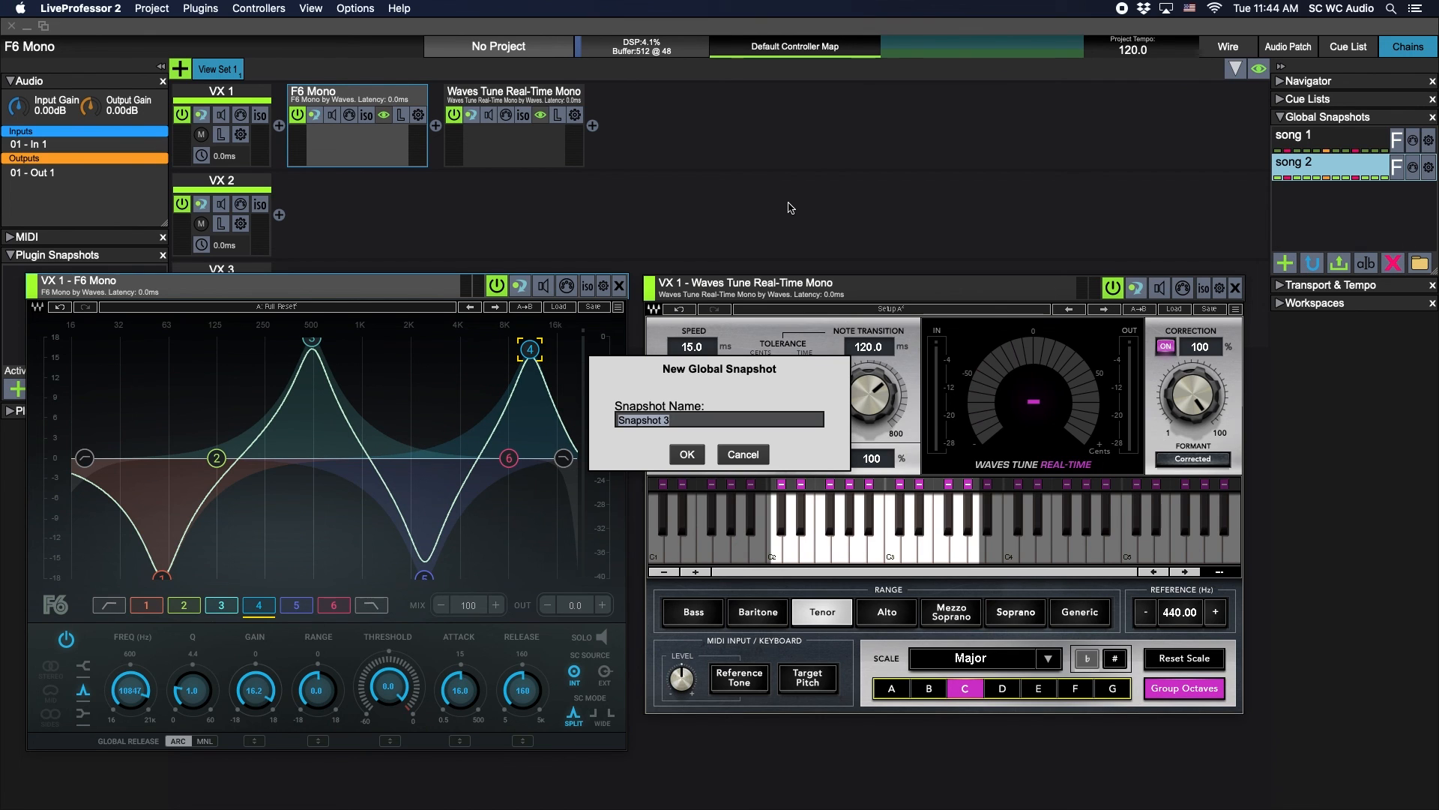
type("song 3")
left_click(687, 455)
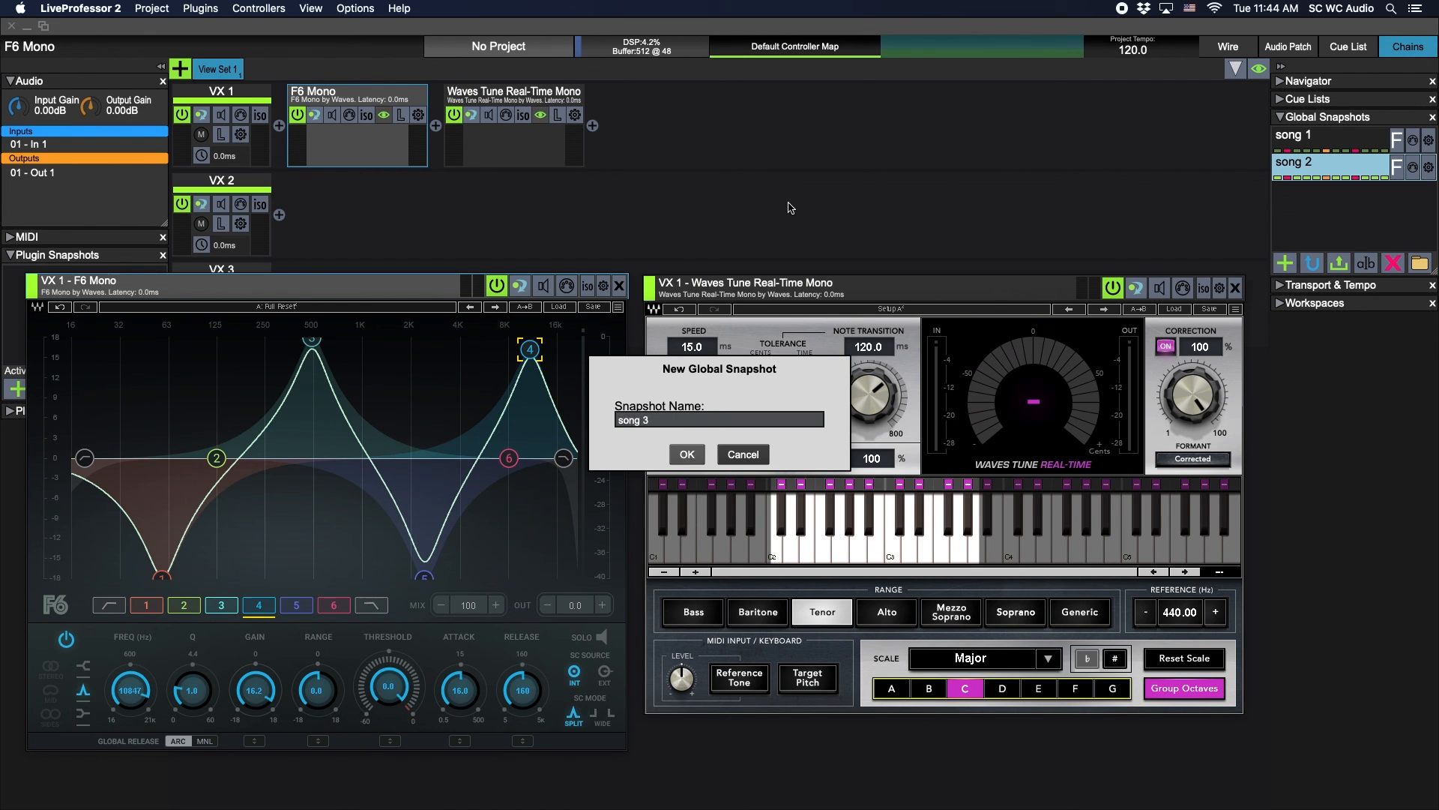
Recall the song 1, song 2 and song 3 snapshots in turn to compare their plugin settings, ending on song 1
left_click(1310, 166)
left_click(1307, 191)
left_click(1299, 141)
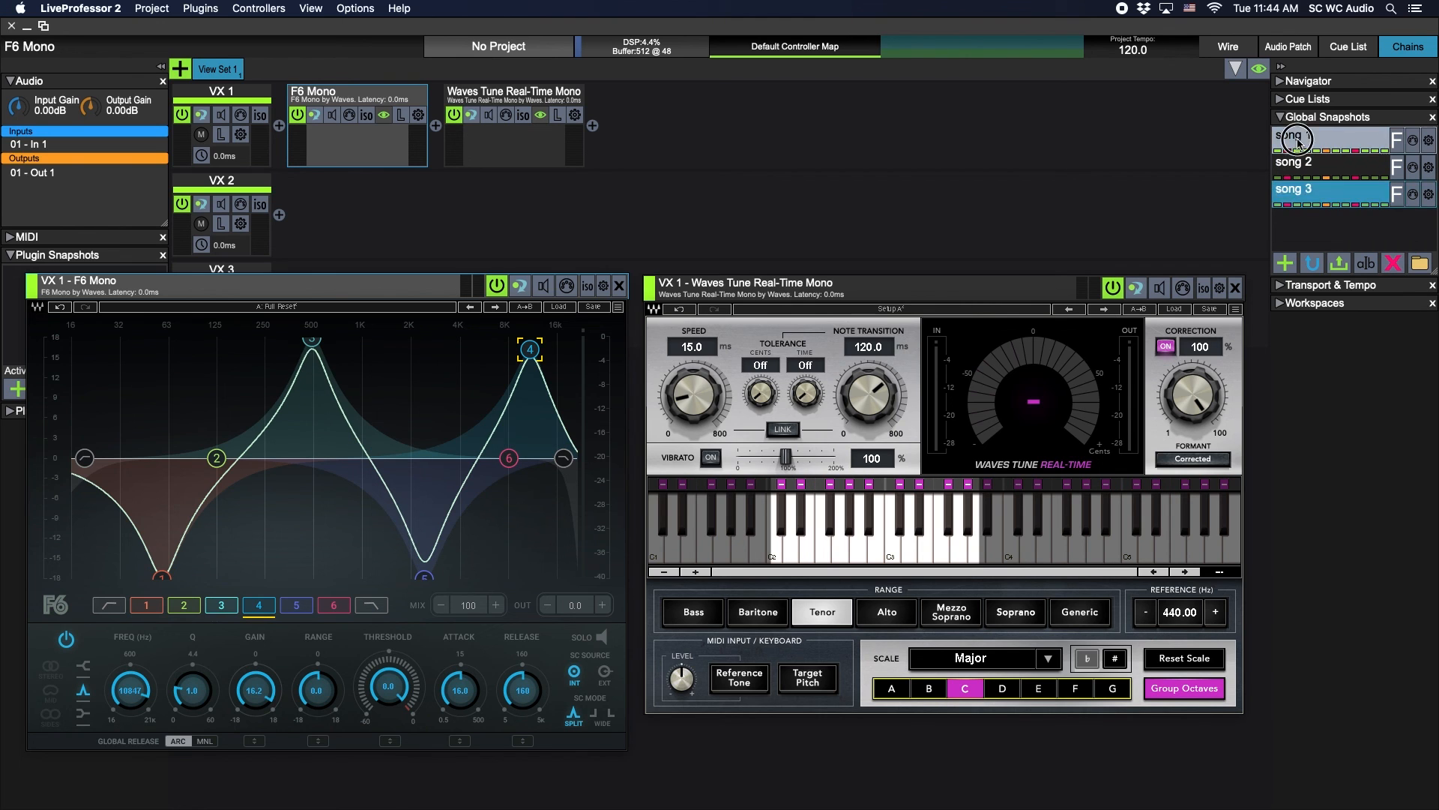
left_click(1299, 194)
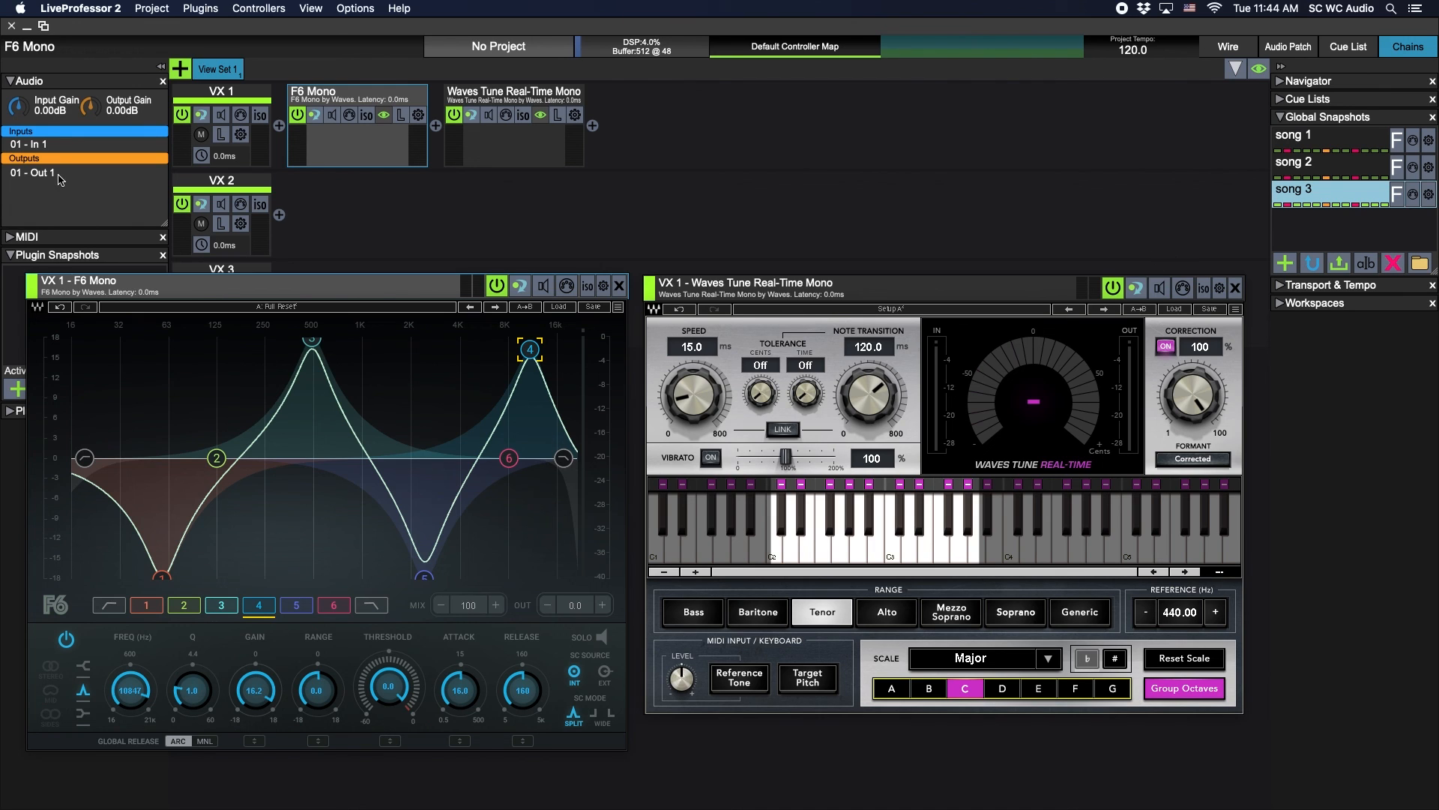
left_click_drag(347, 282, 421, 471)
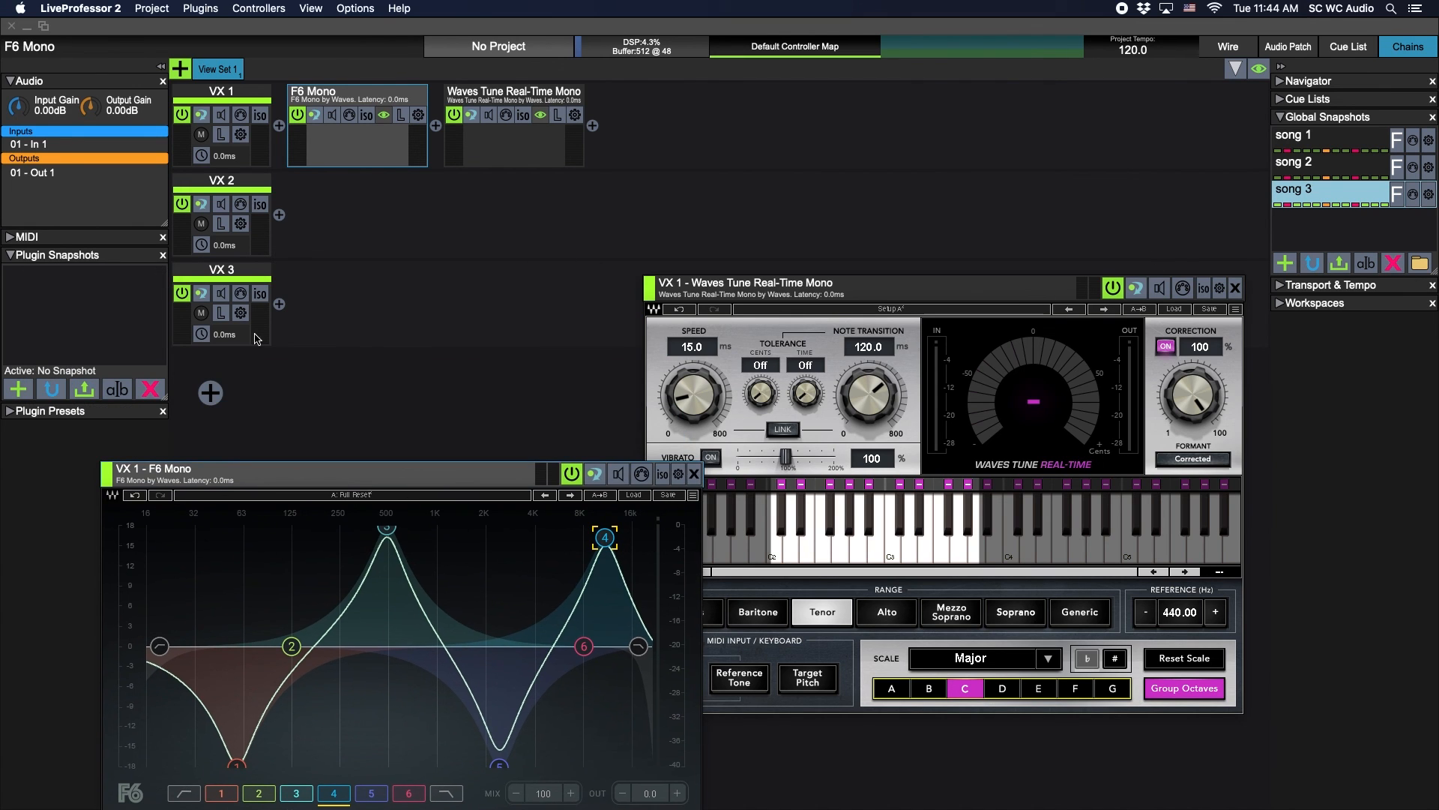
left_click_drag(387, 471, 312, 280)
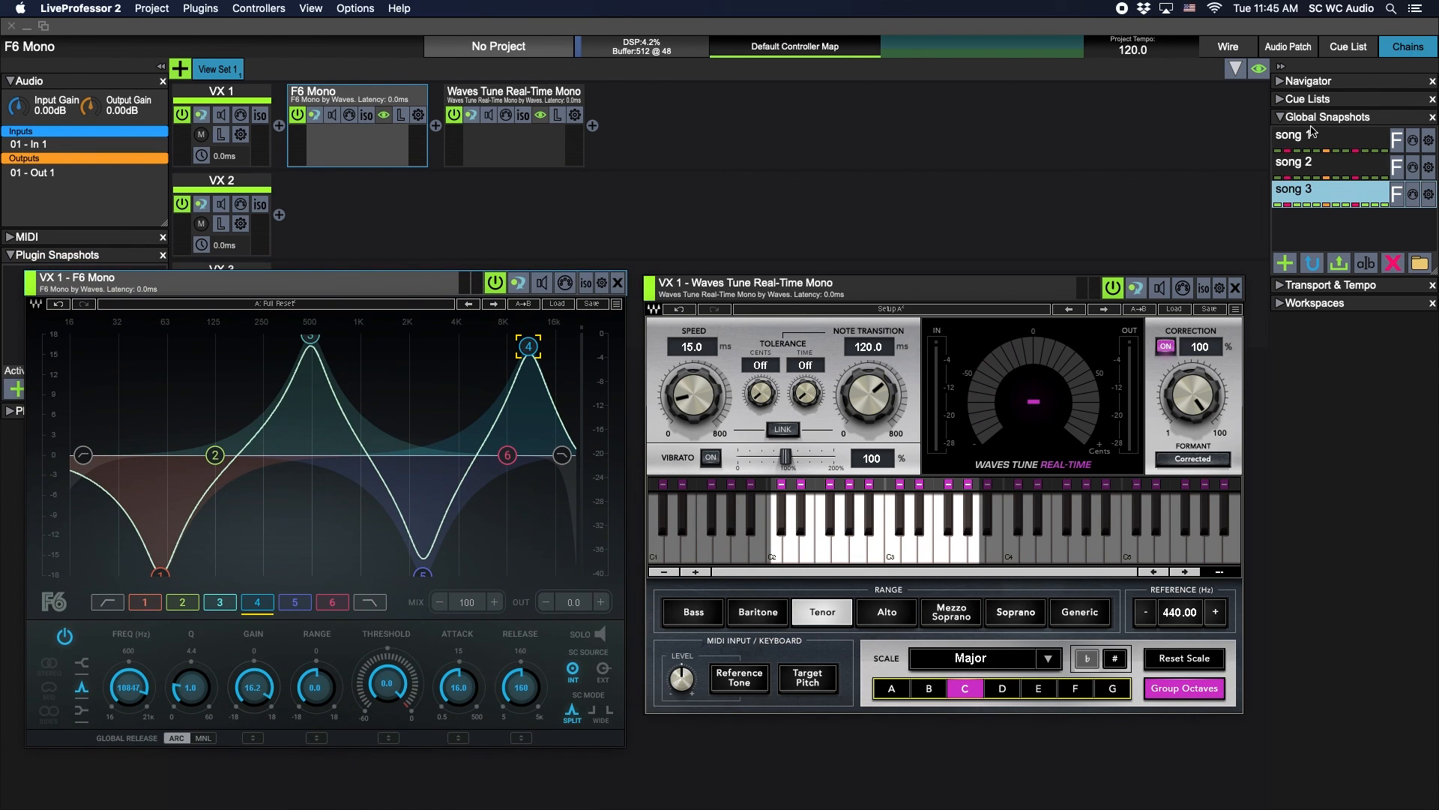
left_click(1299, 144)
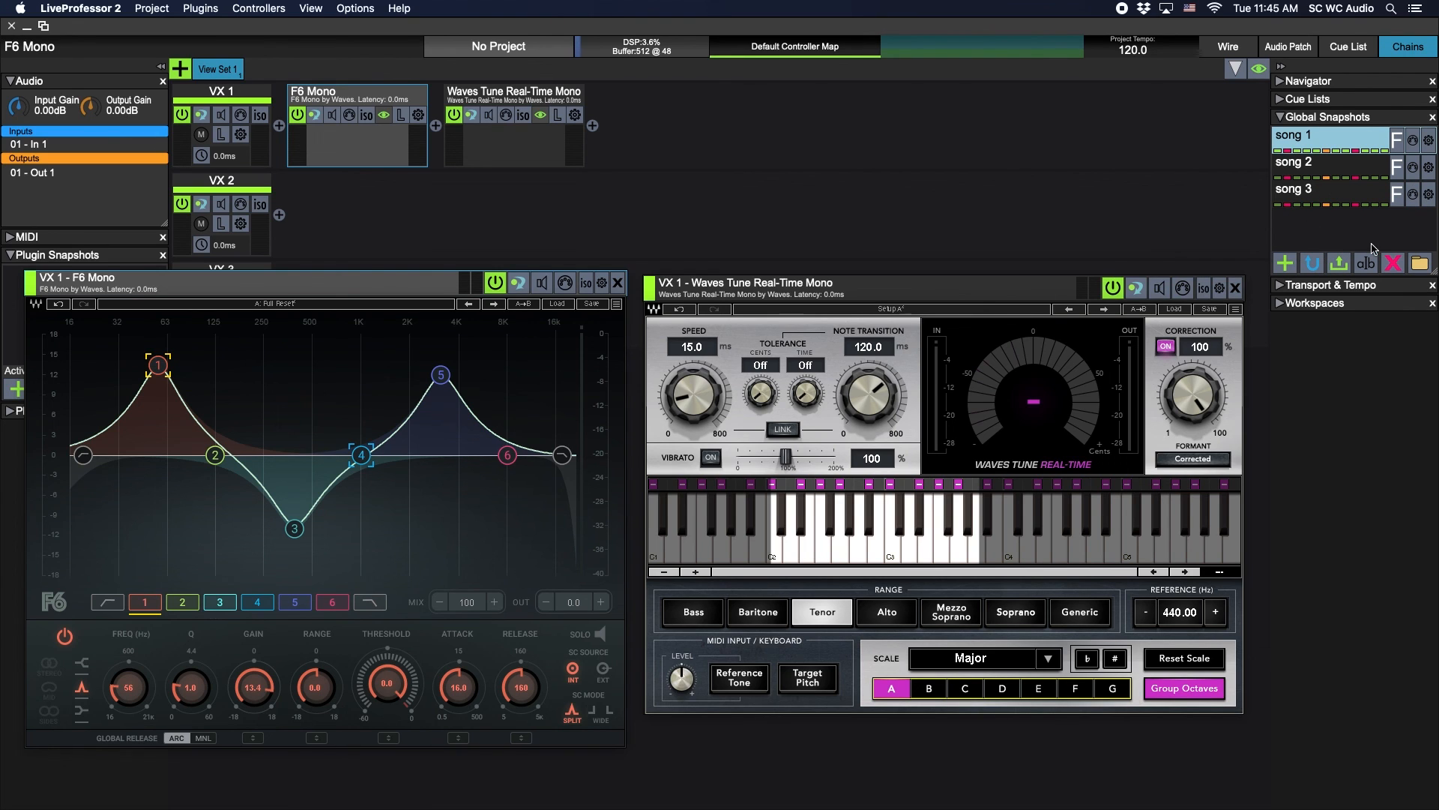
Check in the audio and MIDI options that the USB MIDI Interface is enabled as a MIDI input, and close the options
left_click(355, 8)
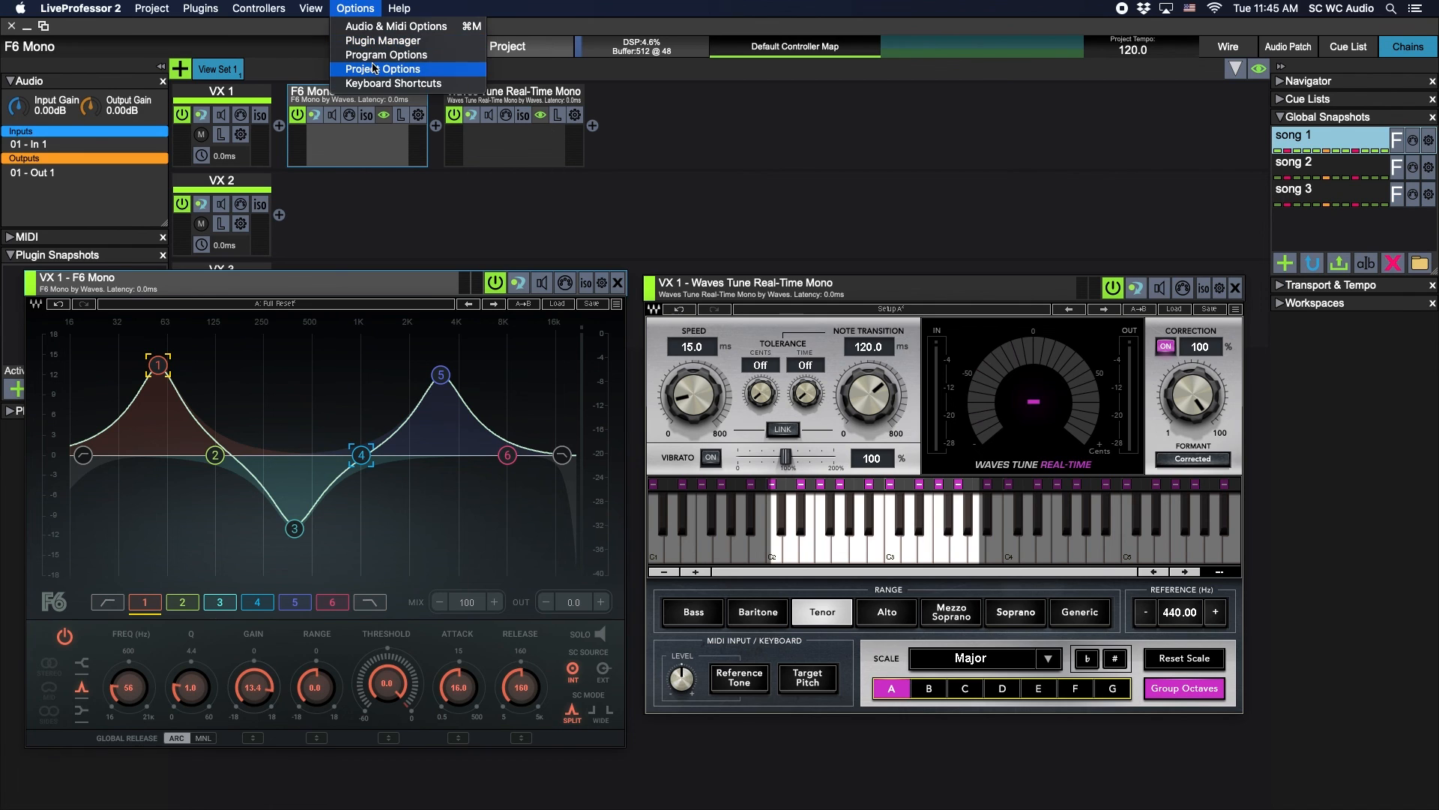
left_click(381, 28)
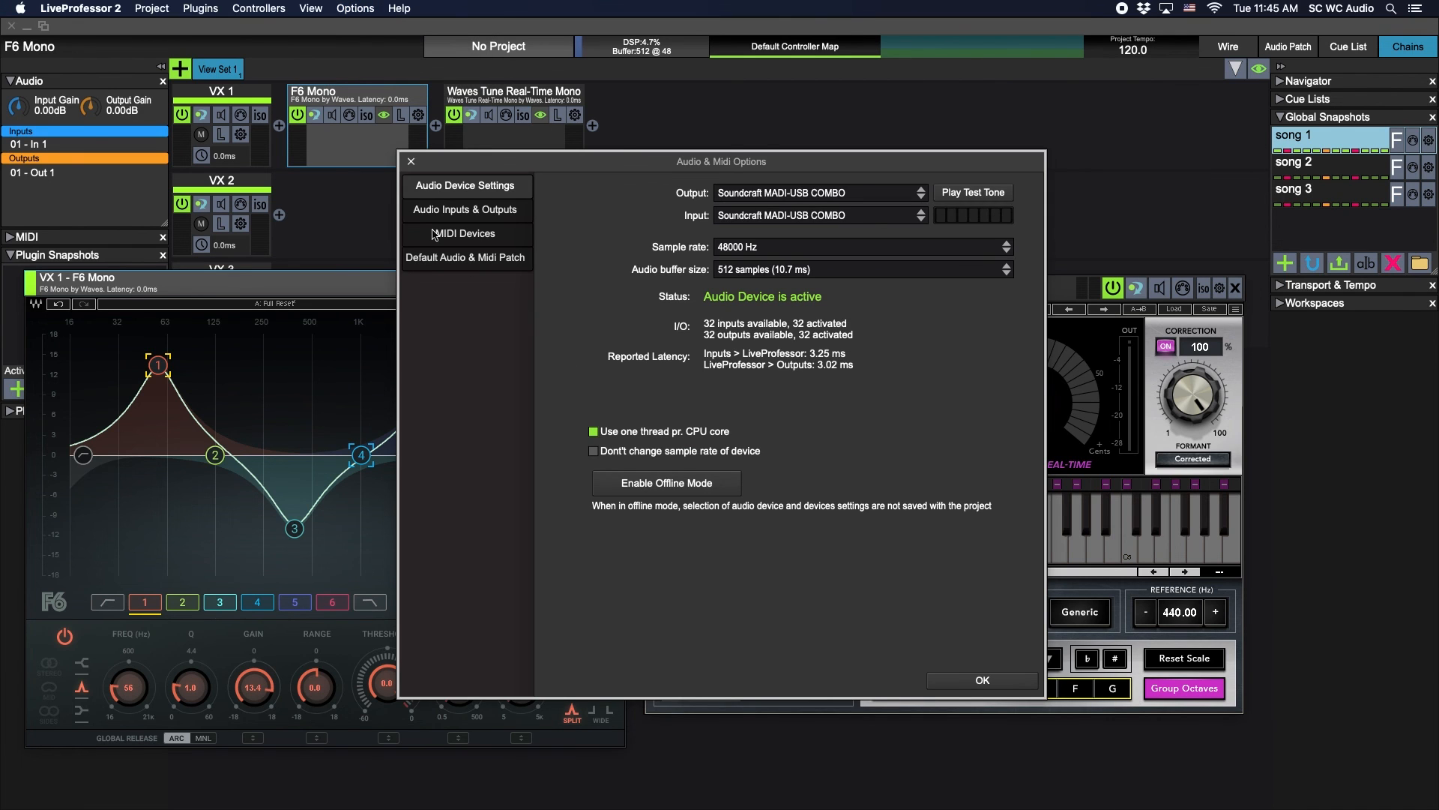
left_click(435, 235)
left_click(600, 227)
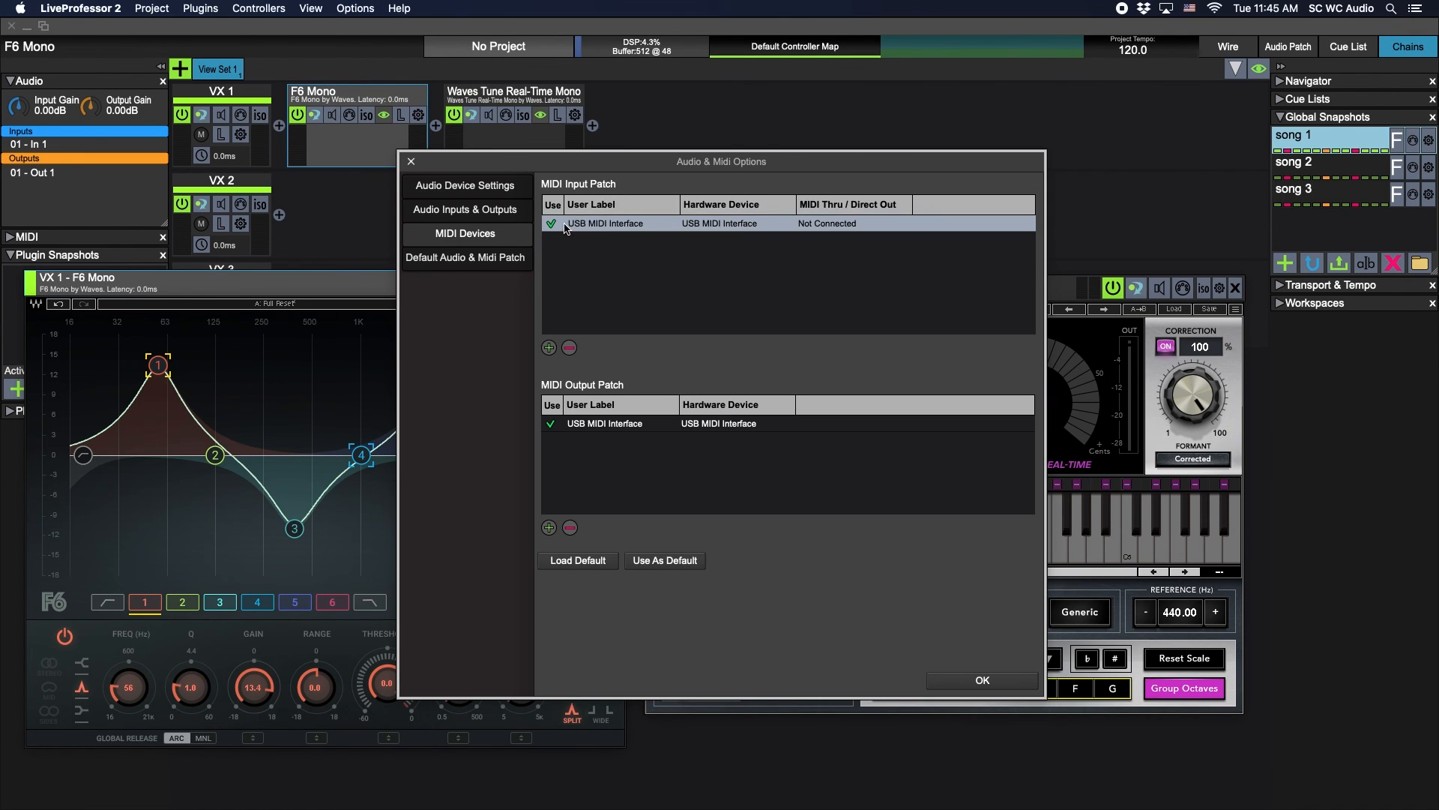
left_click(412, 164)
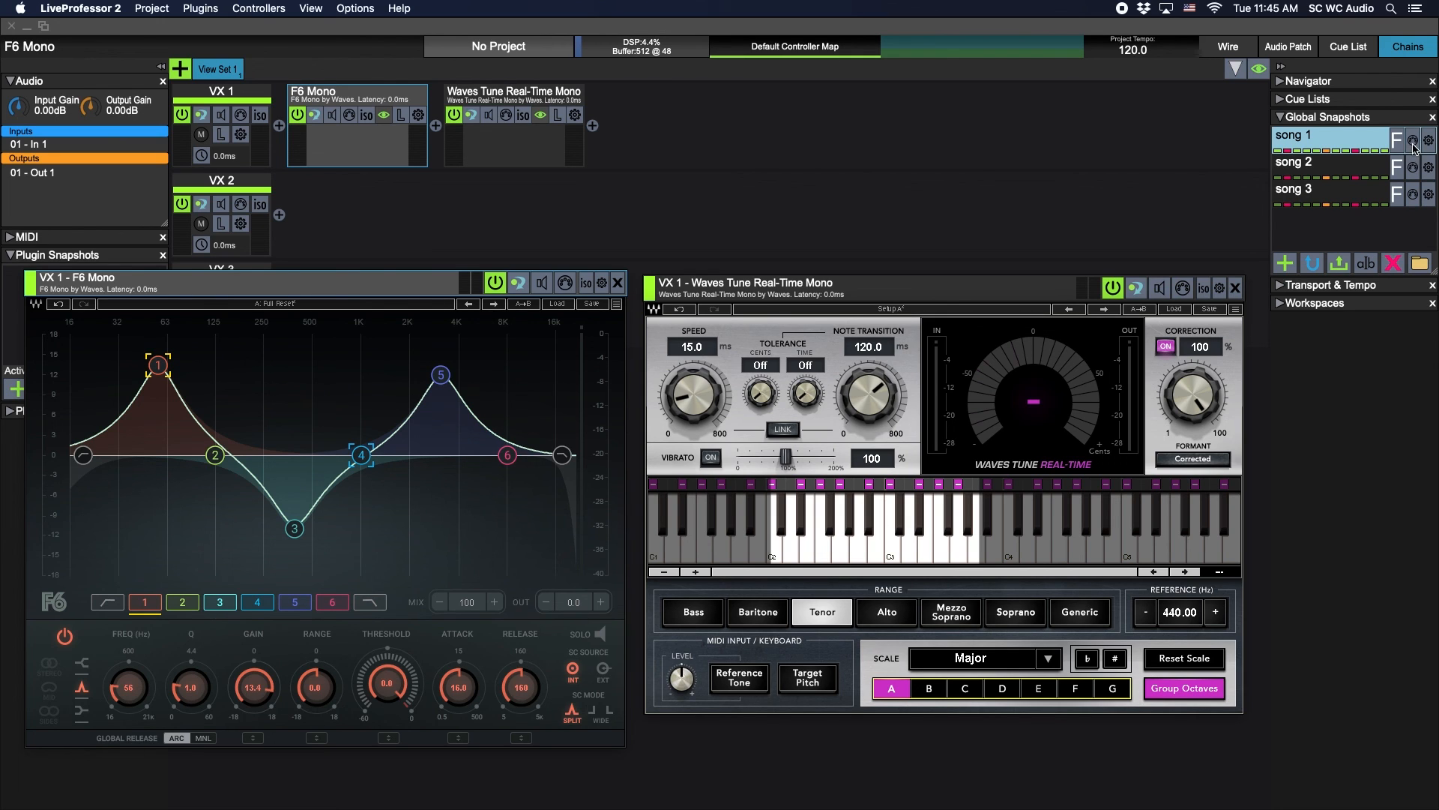
Learn Program Change 1 as the trigger for the song 1 snapshot, and test it while song 2 is recalled
left_click(1414, 144)
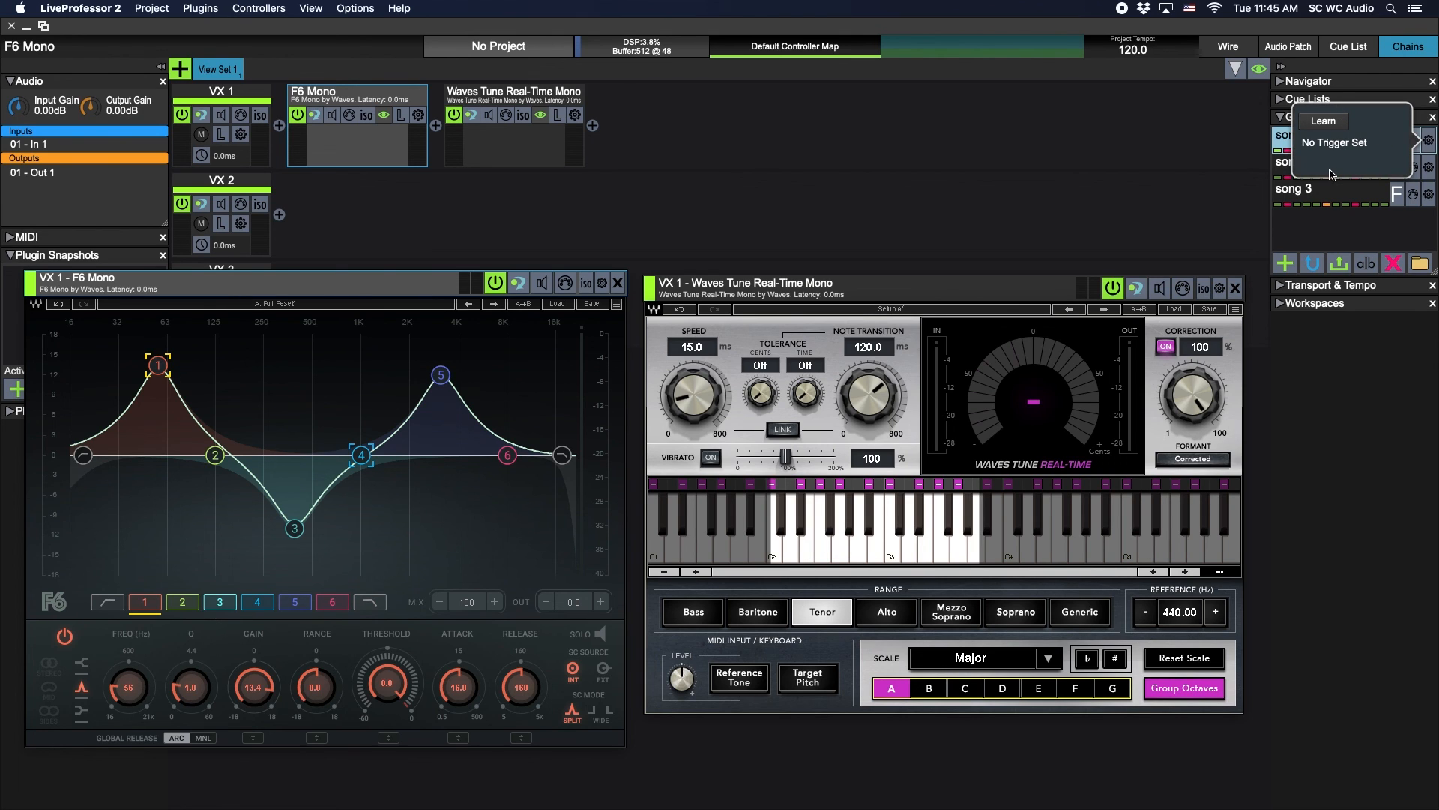
left_click(1338, 124)
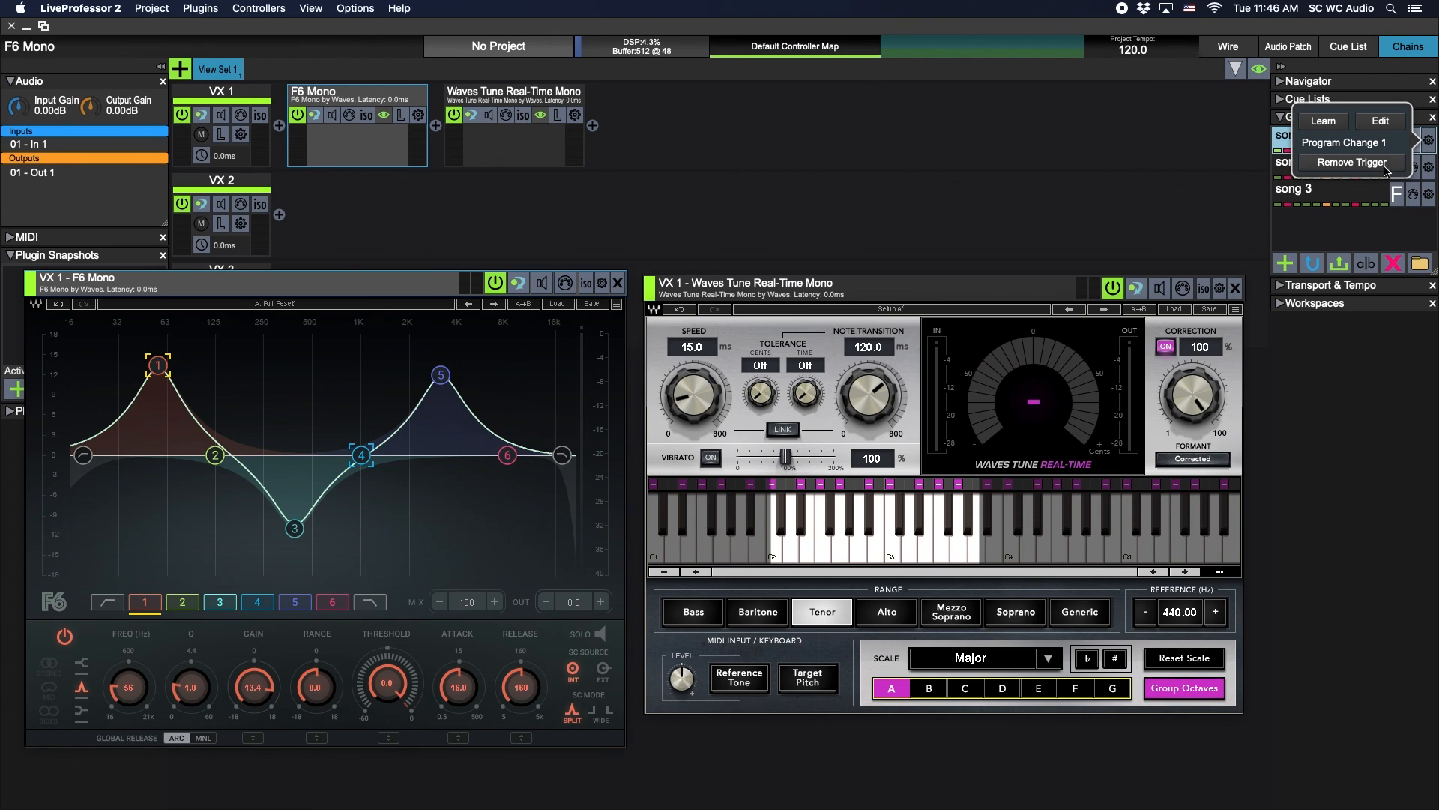
left_click(1345, 242)
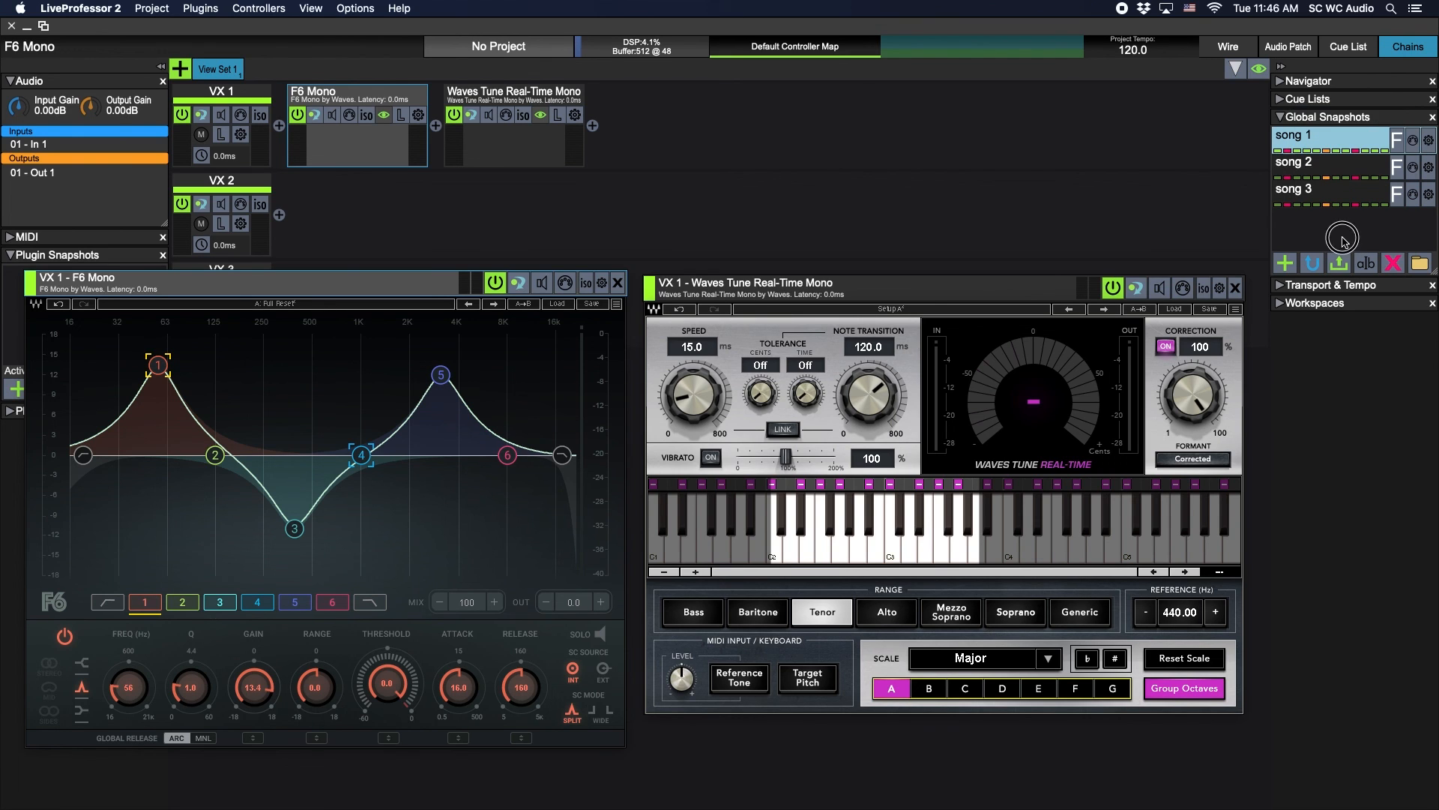
left_click(1298, 166)
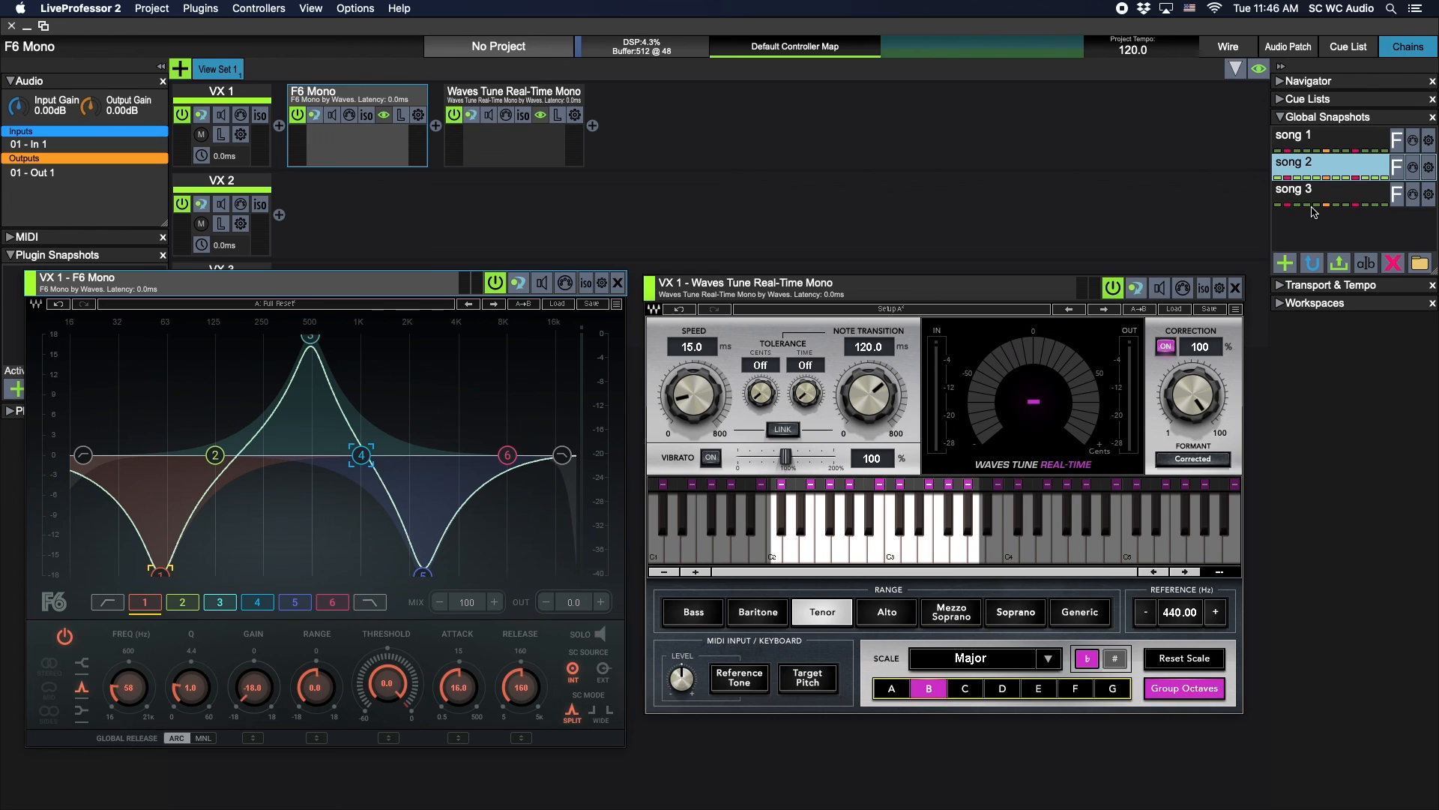
key("1")
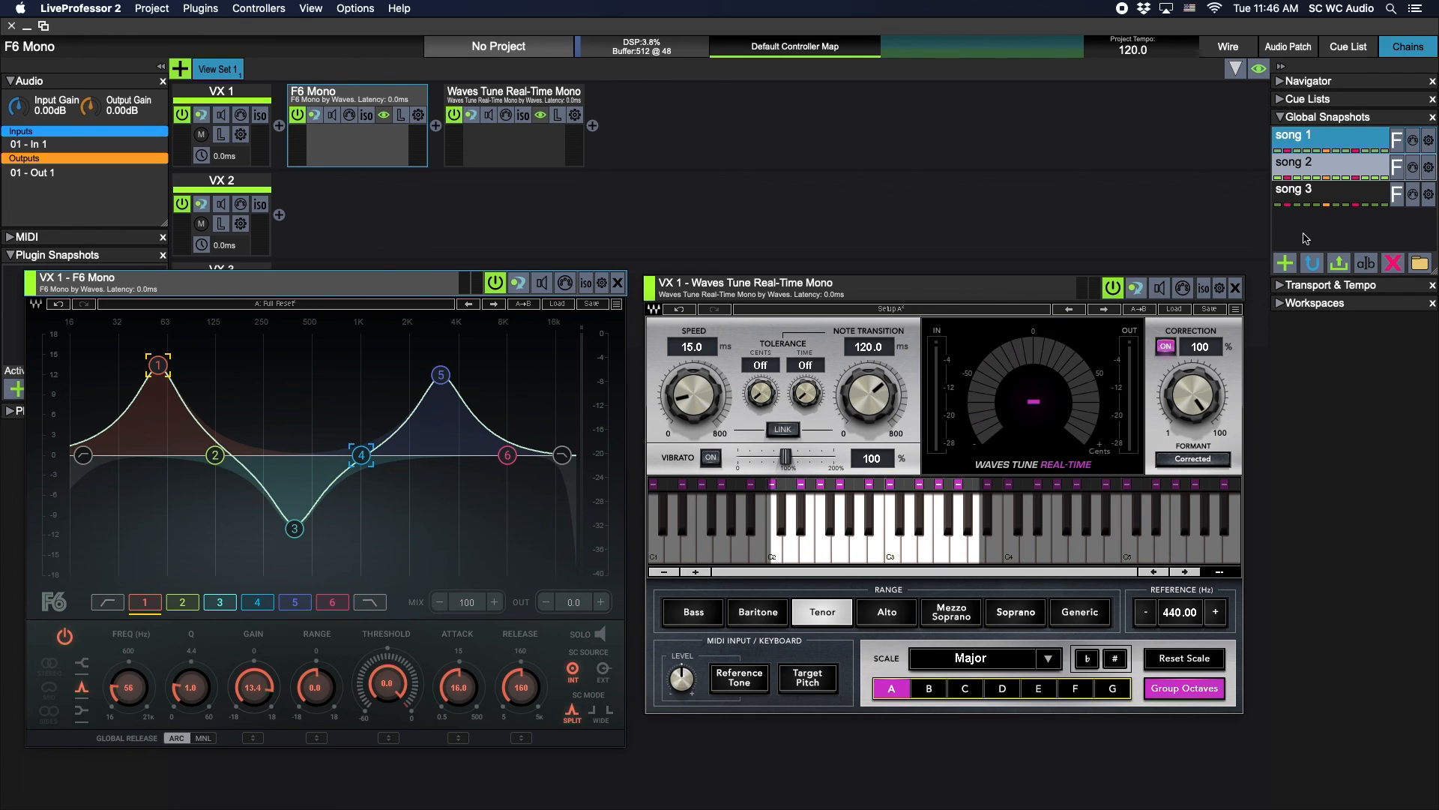
Try to learn a MIDI trigger for the song 2 snapshot
left_click(1412, 167)
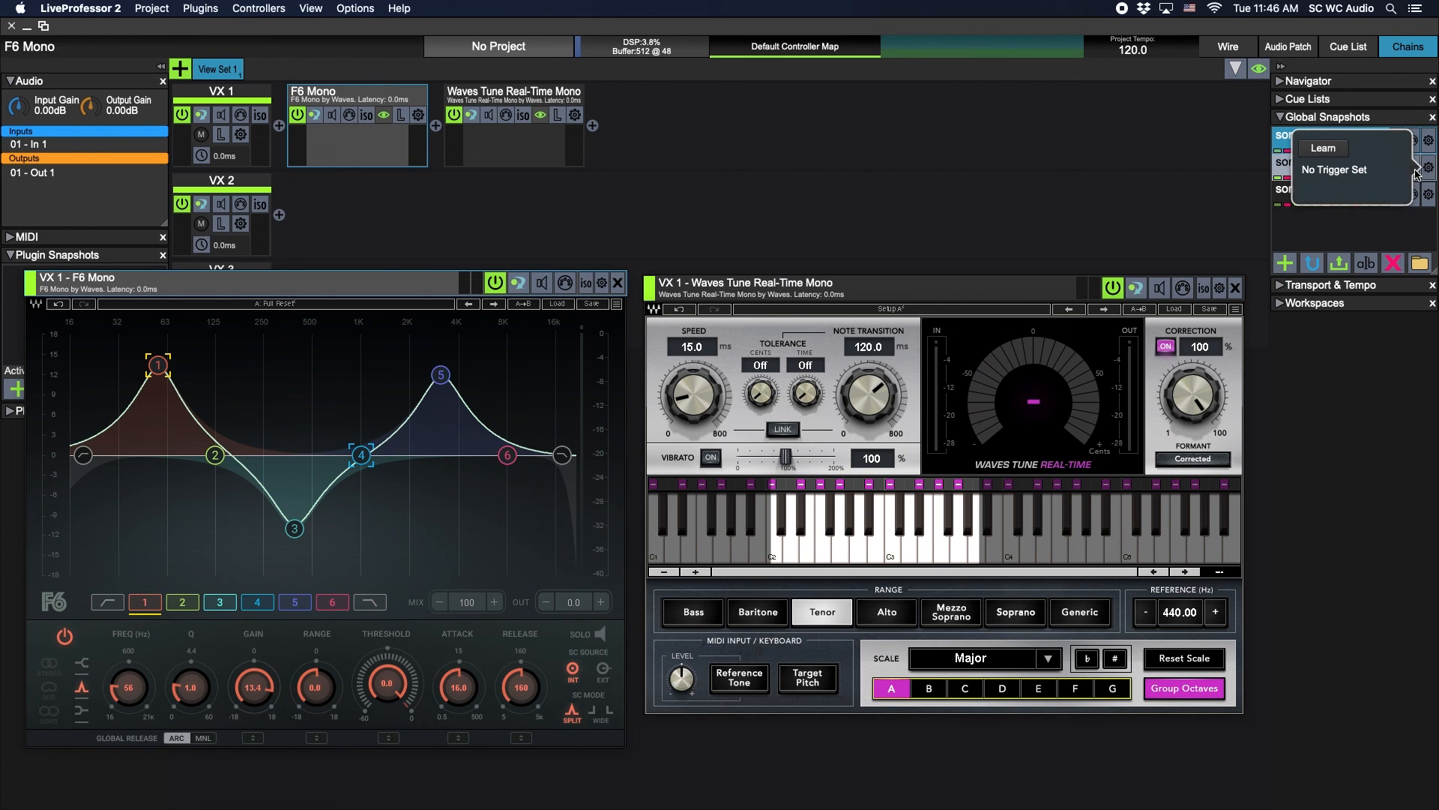
left_click(1325, 149)
left_click(1342, 228)
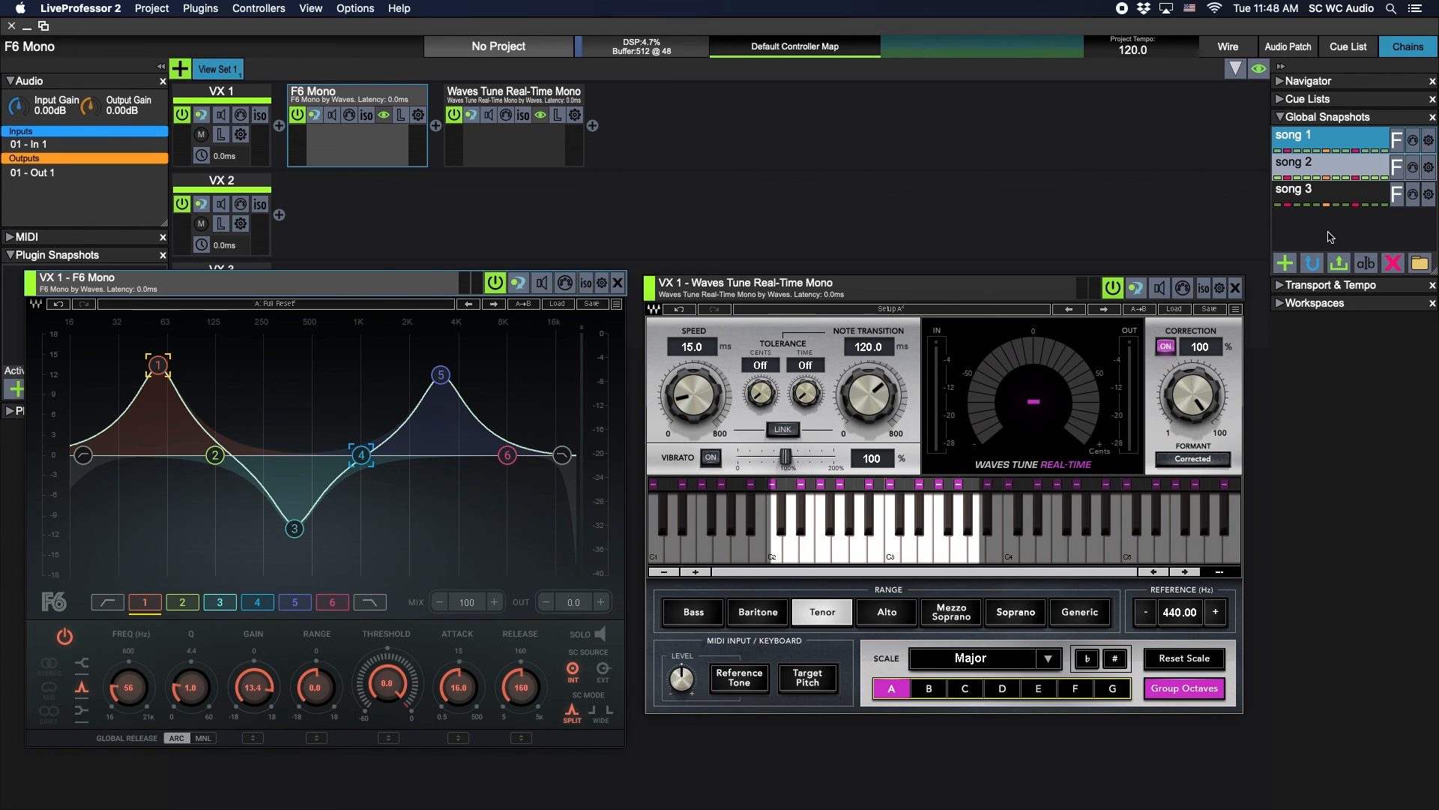
left_click(1413, 167)
left_click(1323, 148)
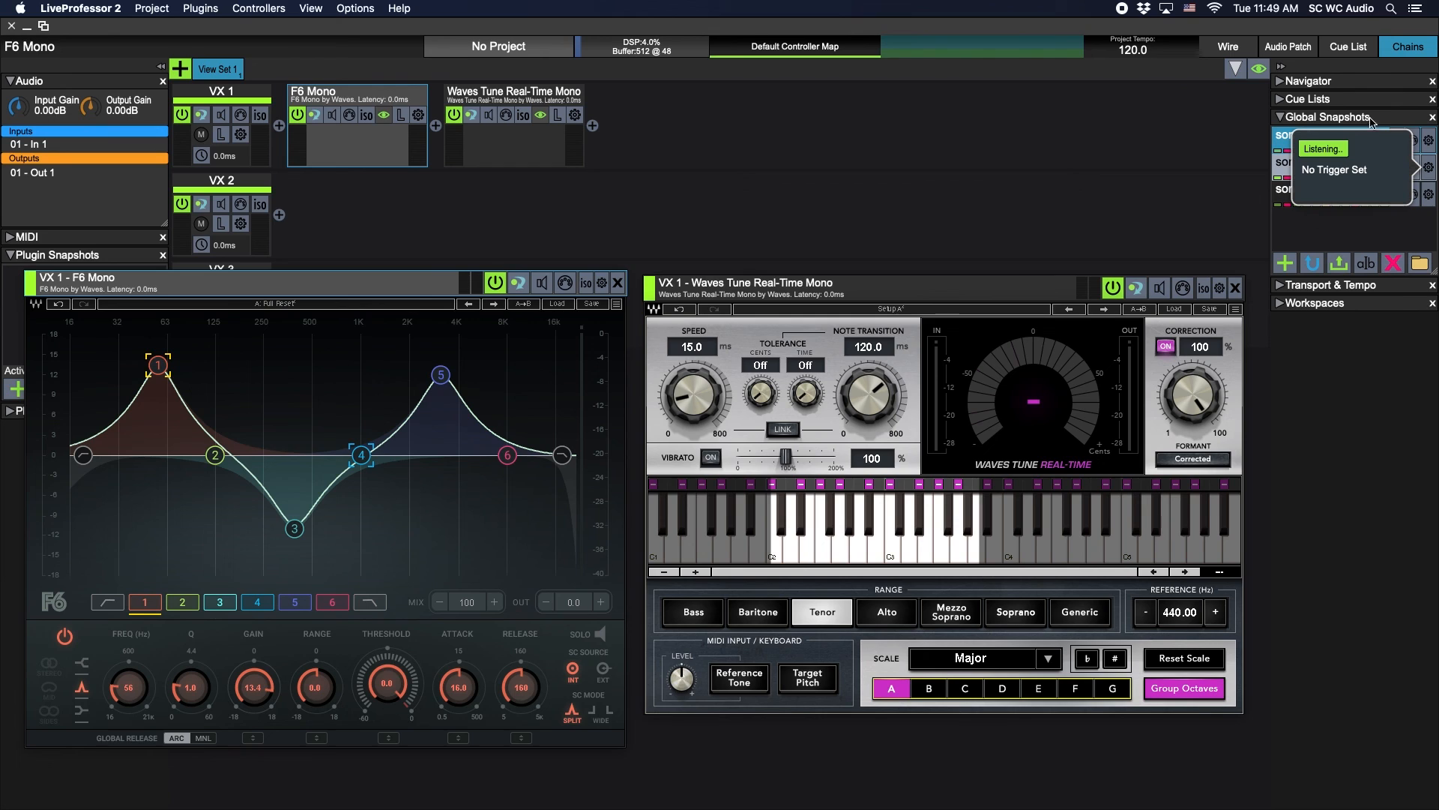
left_click(1351, 225)
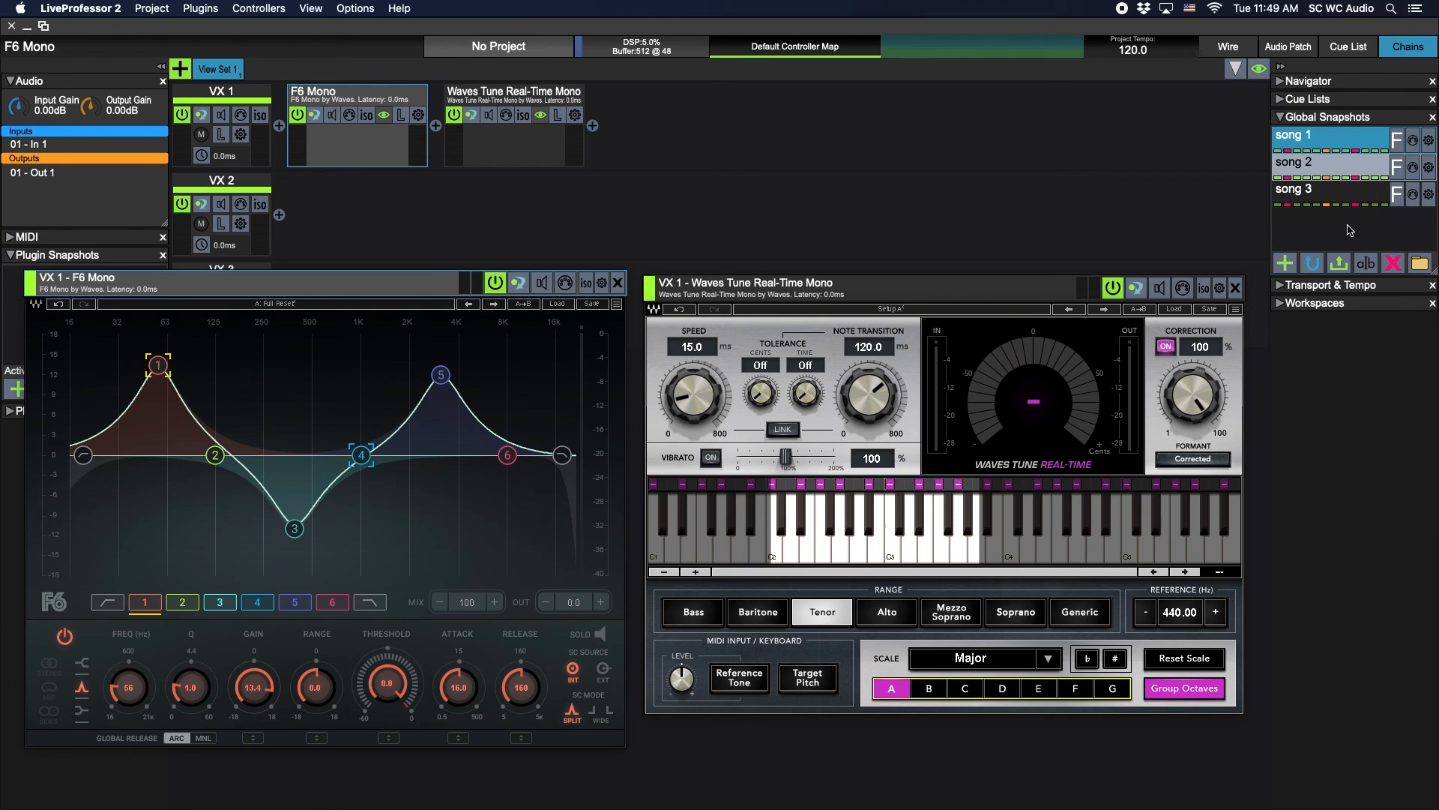